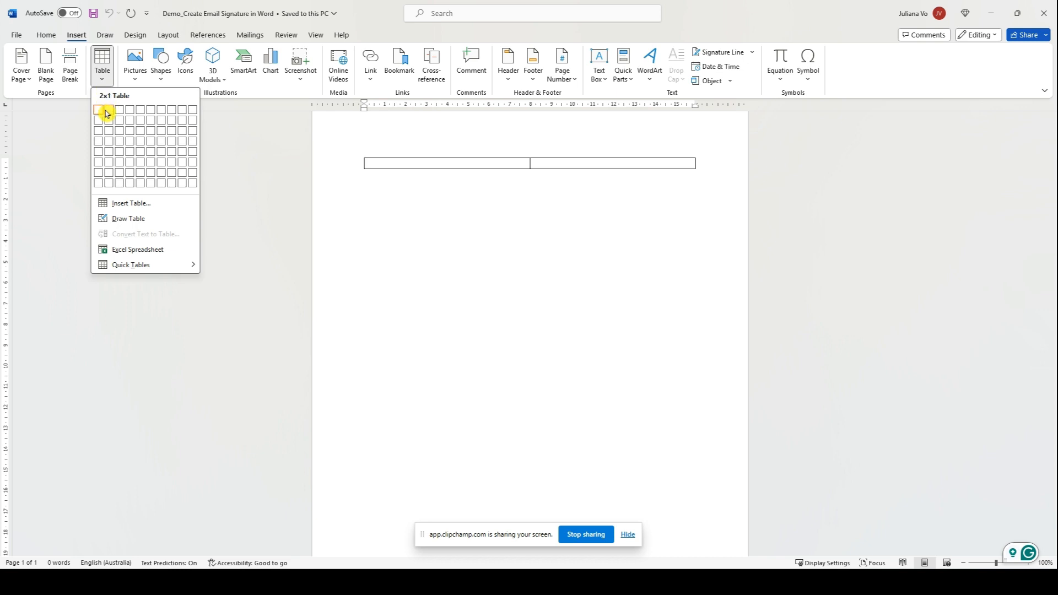
Insert a one-row, two-column table and drag its middle border left to narrow the left cell.
{"action": "left_click", "coordinate": [107, 113]}
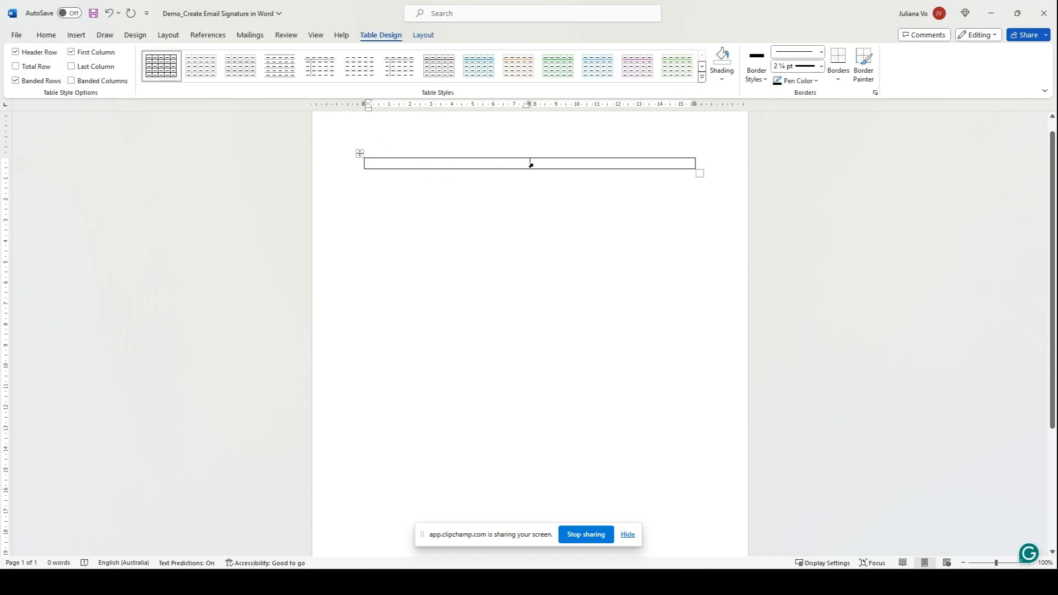
{"action": "left_click_drag", "start_coordinate": [530, 163], "coordinate": [437, 163]}
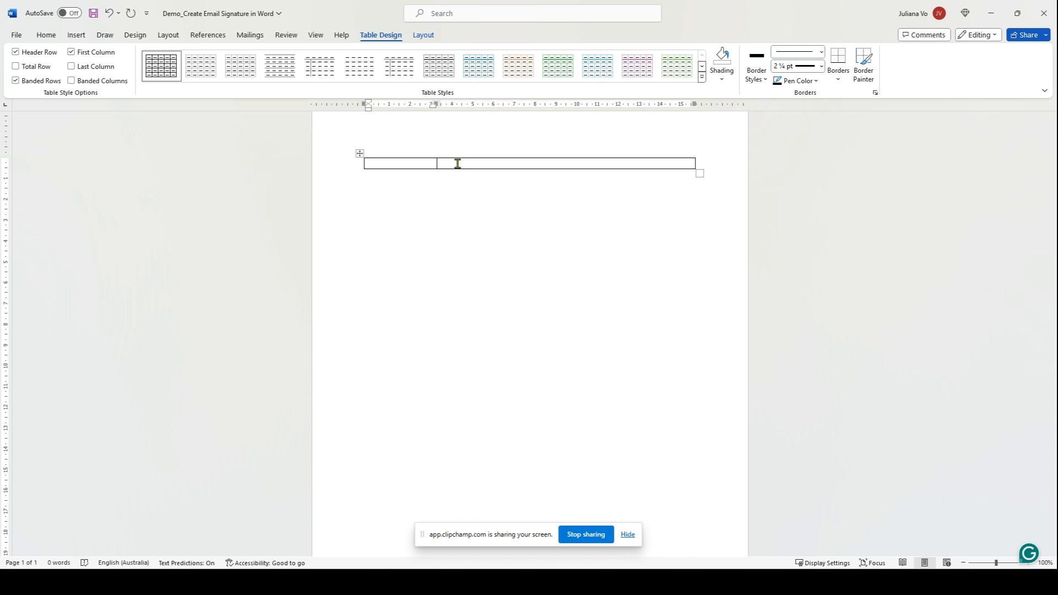
{"action": "left_click", "coordinate": [77, 37]}
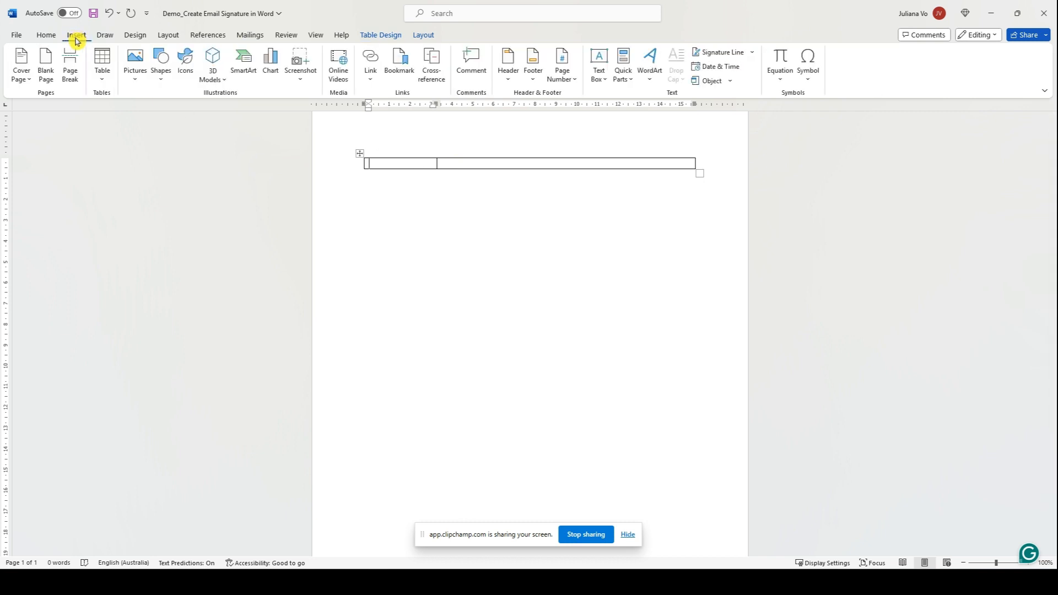
Insert the Email Signature_Headshot picture from the Desktop and shrink it to a small square.
{"action": "left_click", "coordinate": [136, 69]}
{"action": "left_click", "coordinate": [156, 110]}
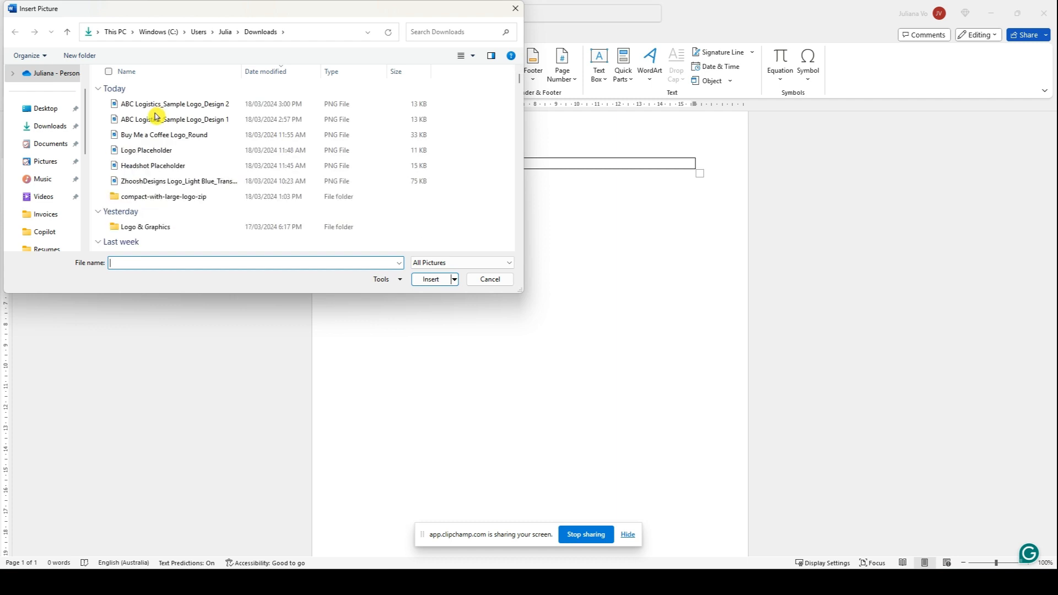
{"action": "left_click", "coordinate": [53, 112]}
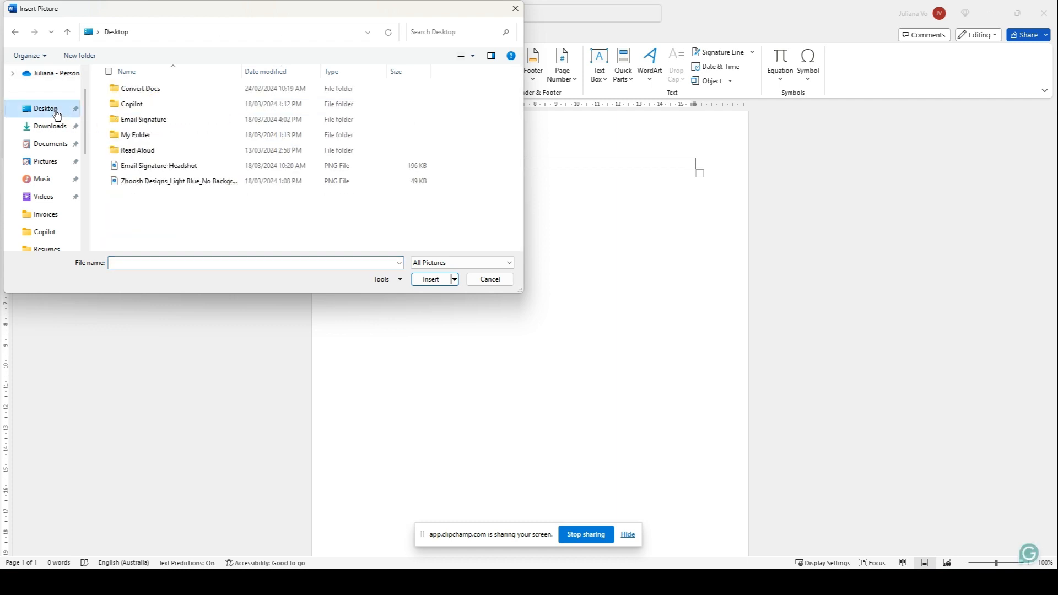
{"action": "left_click", "coordinate": [161, 168]}
{"action": "left_click", "coordinate": [431, 280]}
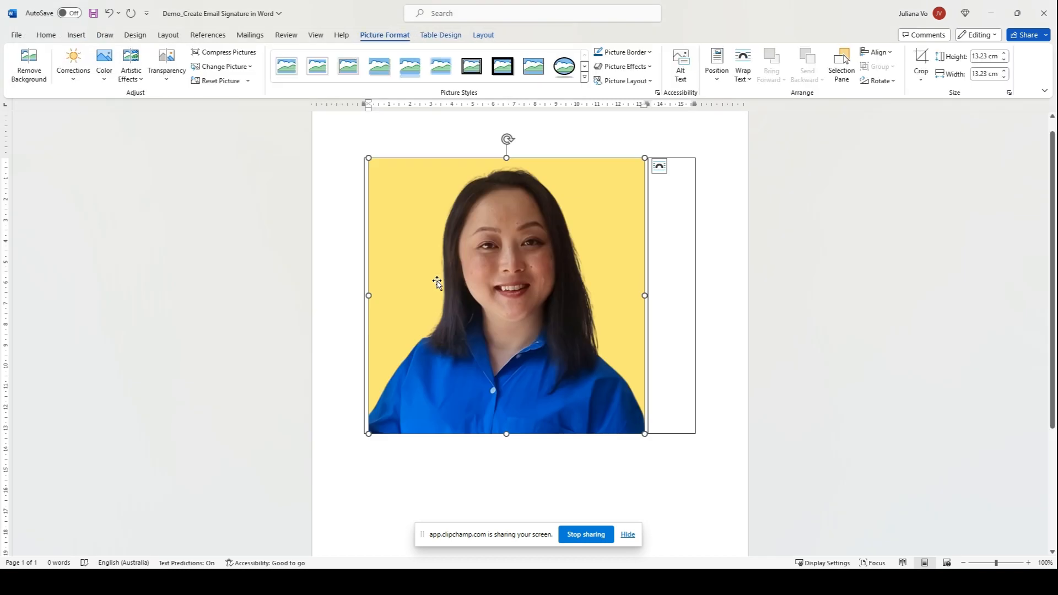
{"action": "left_click_drag", "start_coordinate": [644, 435], "coordinate": [424, 217]}
Crop the headshot photo to an Oval shape so it appears as a circle.
{"action": "left_click", "coordinate": [484, 280]}
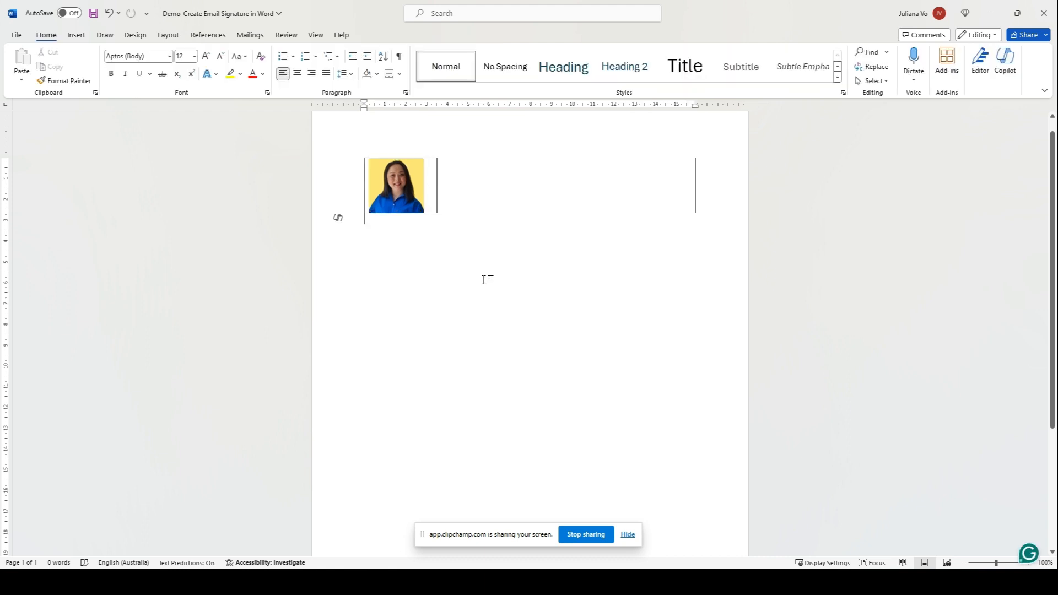
{"action": "left_click", "coordinate": [396, 196]}
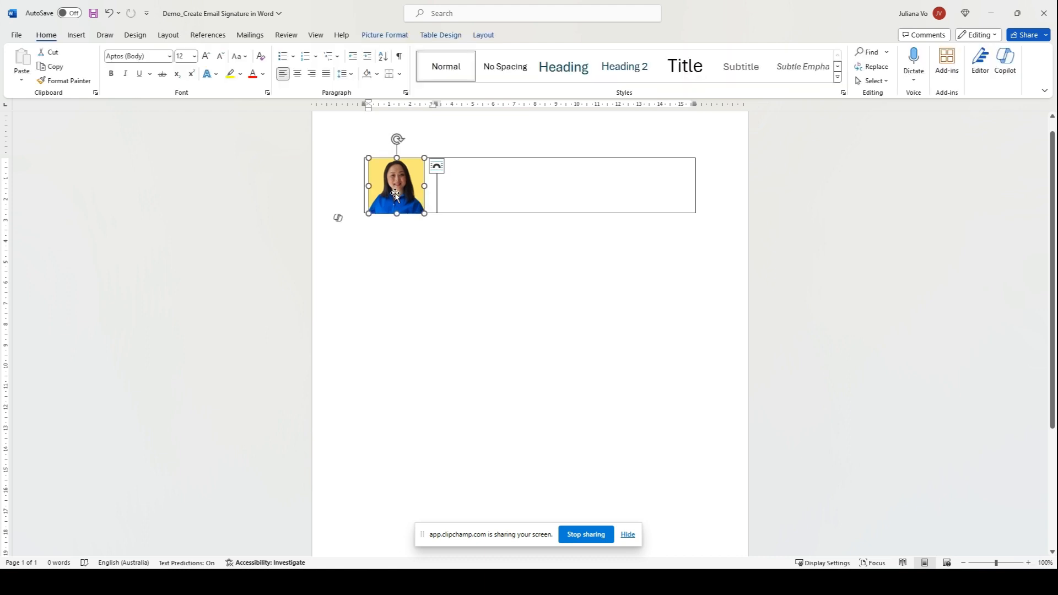
{"action": "left_click", "coordinate": [496, 276]}
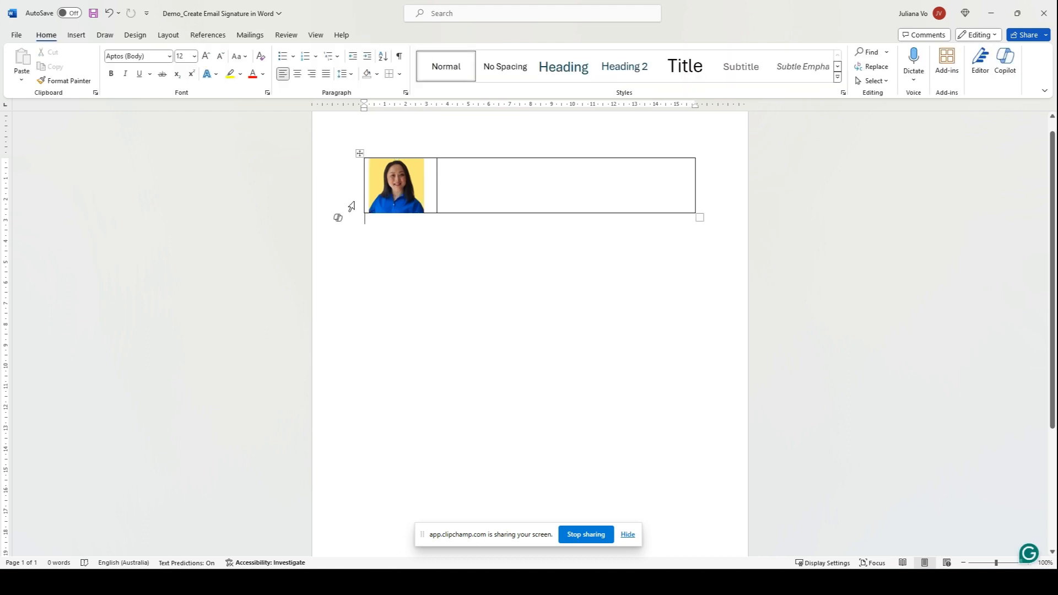
{"action": "left_click", "coordinate": [398, 194]}
{"action": "left_click", "coordinate": [397, 35]}
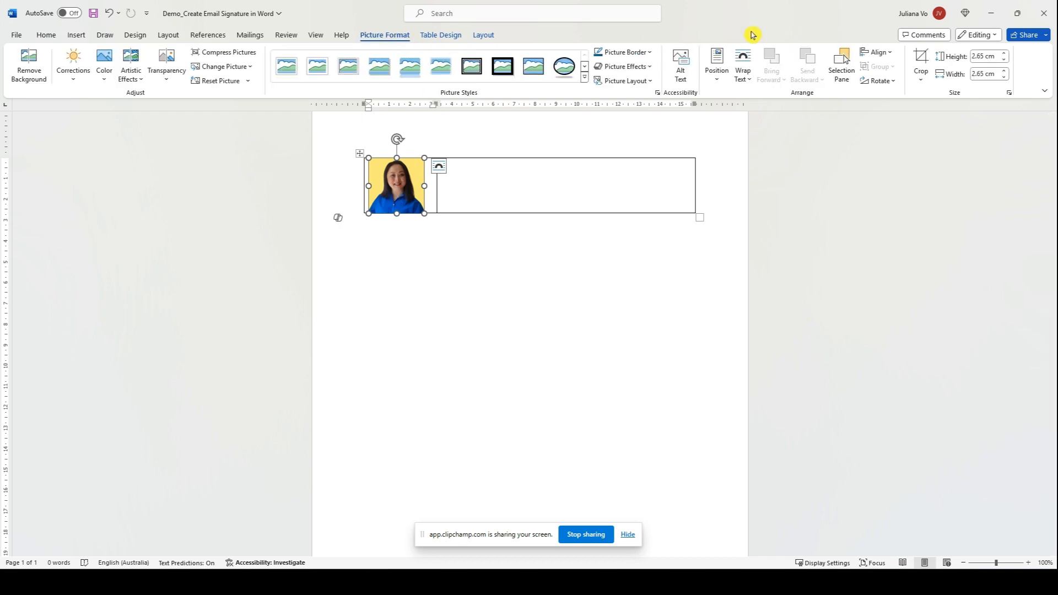
{"action": "left_click", "coordinate": [922, 76]}
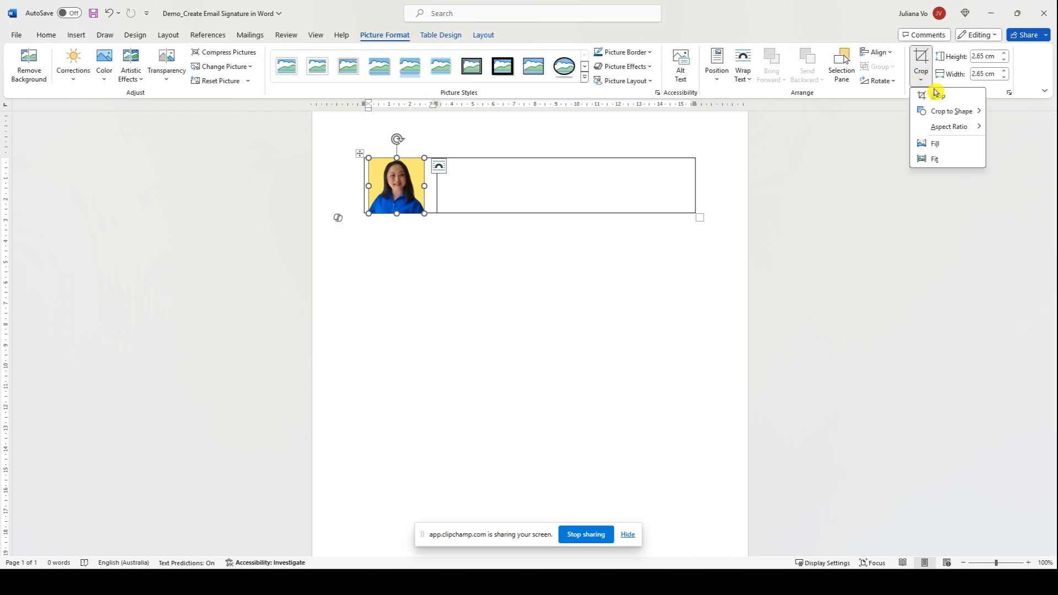
{"action": "left_click", "coordinate": [939, 114]}
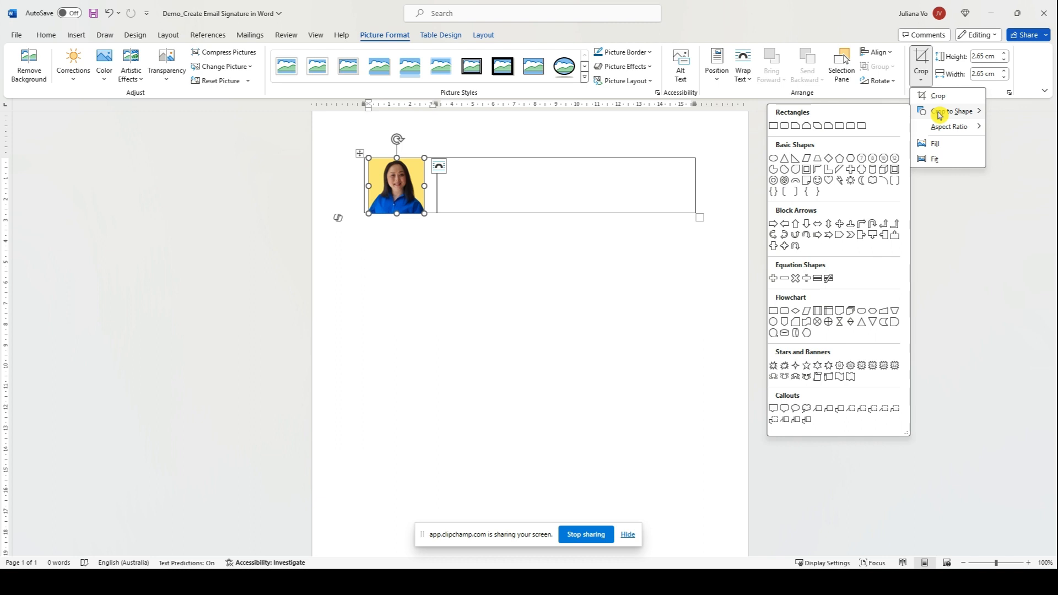
{"action": "left_click", "coordinate": [774, 158]}
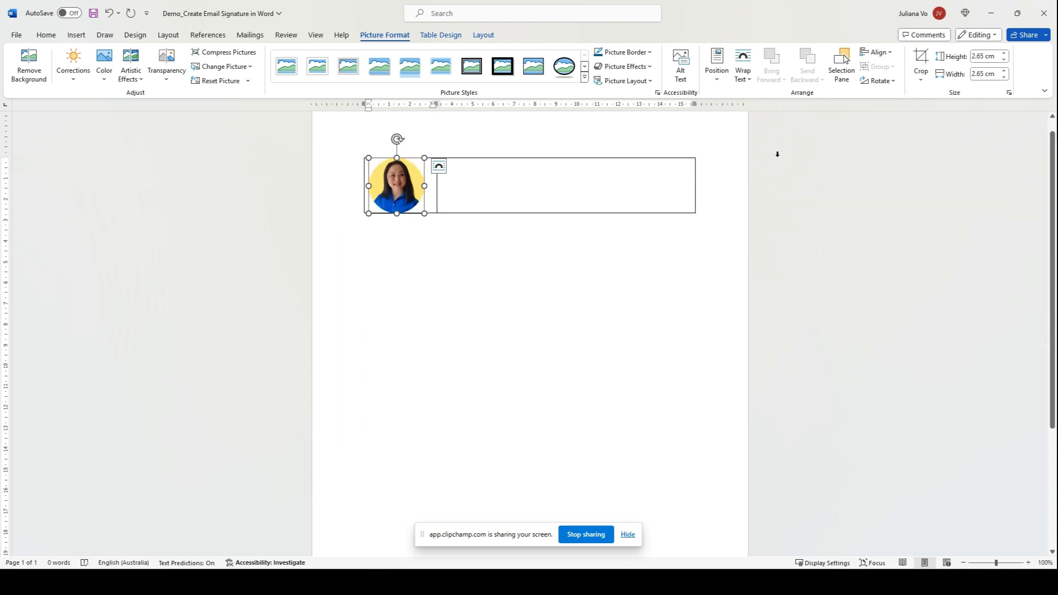
Type the person's name, 'Freelance Writer and Content Creator' and 'Zhoosh Designs' on separate lines in the right cell.
{"action": "left_click", "coordinate": [531, 176]}
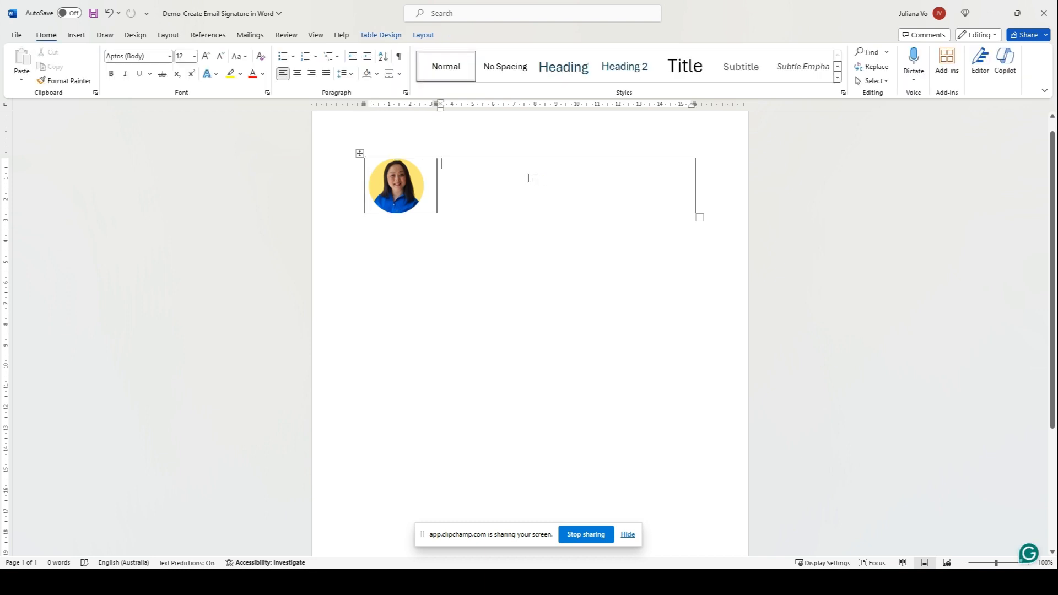
{"action": "key", "text": "Return"}
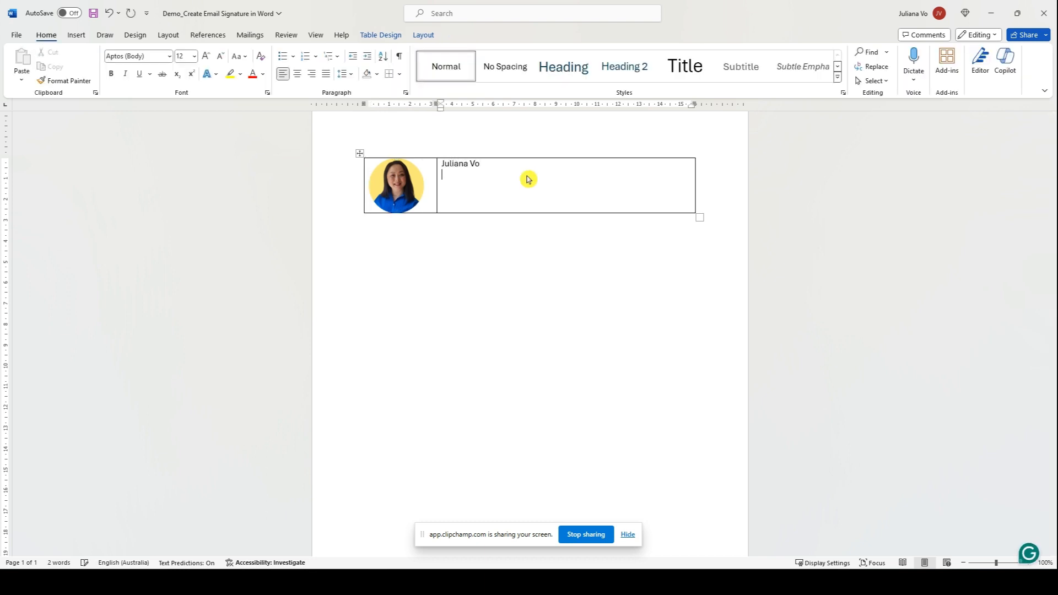
{"action": "type", "text": "Freelance Writer and Co"}
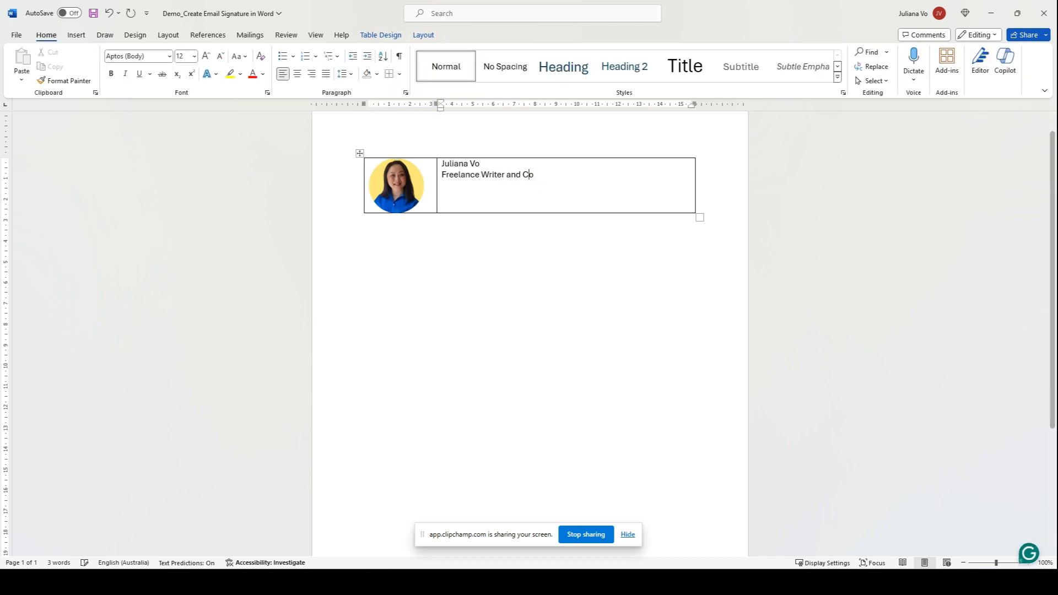
{"action": "type", "text": "ntent Creator "}
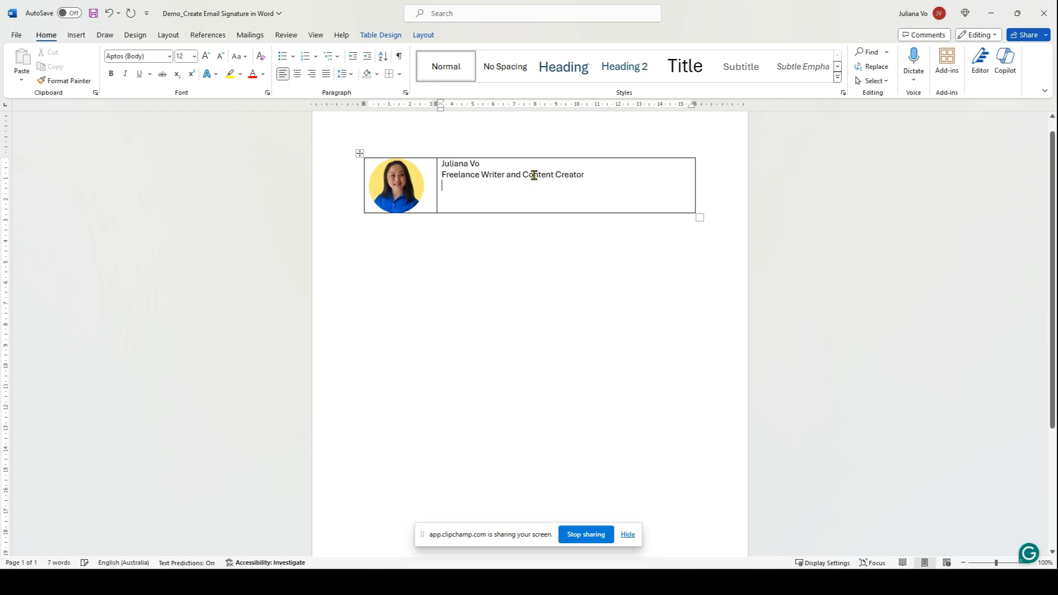
{"action": "type", "text": "Zhoosh Designs"}
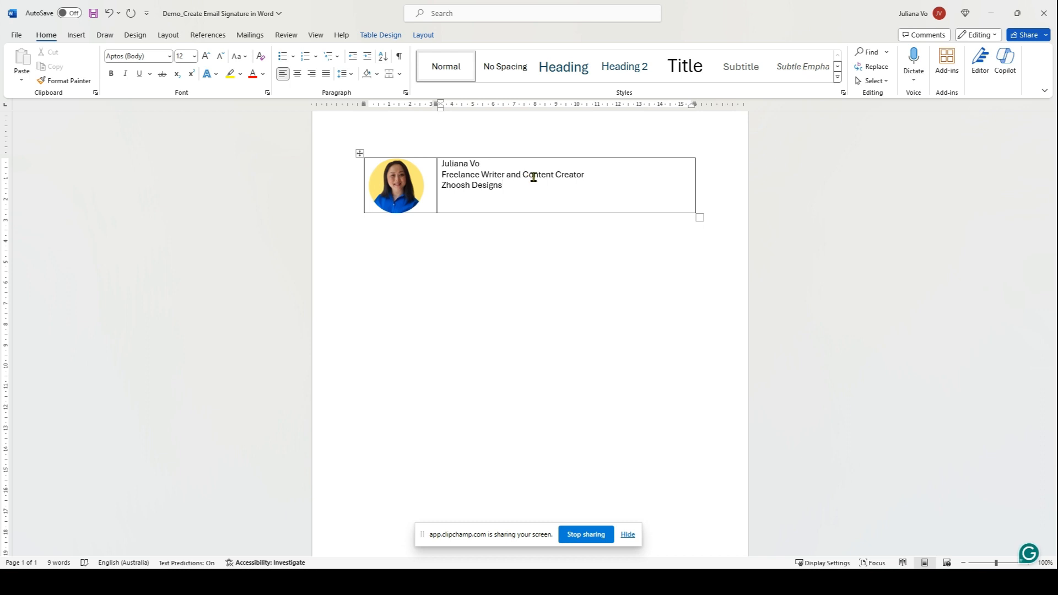
{"action": "key", "text": "Return"}
{"action": "left_click", "coordinate": [76, 35]}
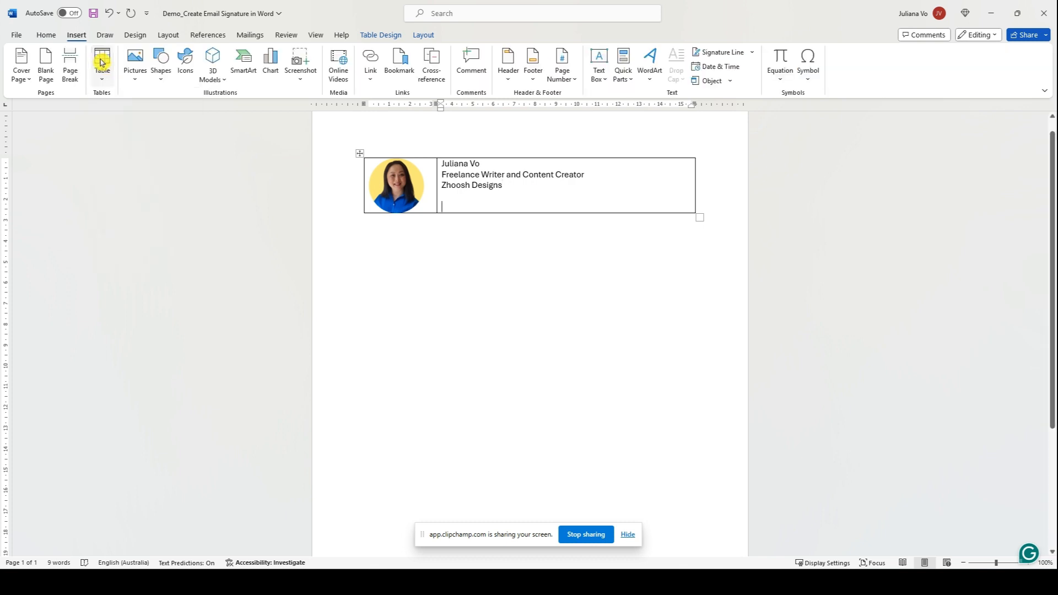
Insert a 2x3 table on the empty line below Zhoosh Designs and narrow its first column.
{"action": "left_click", "coordinate": [205, 216]}
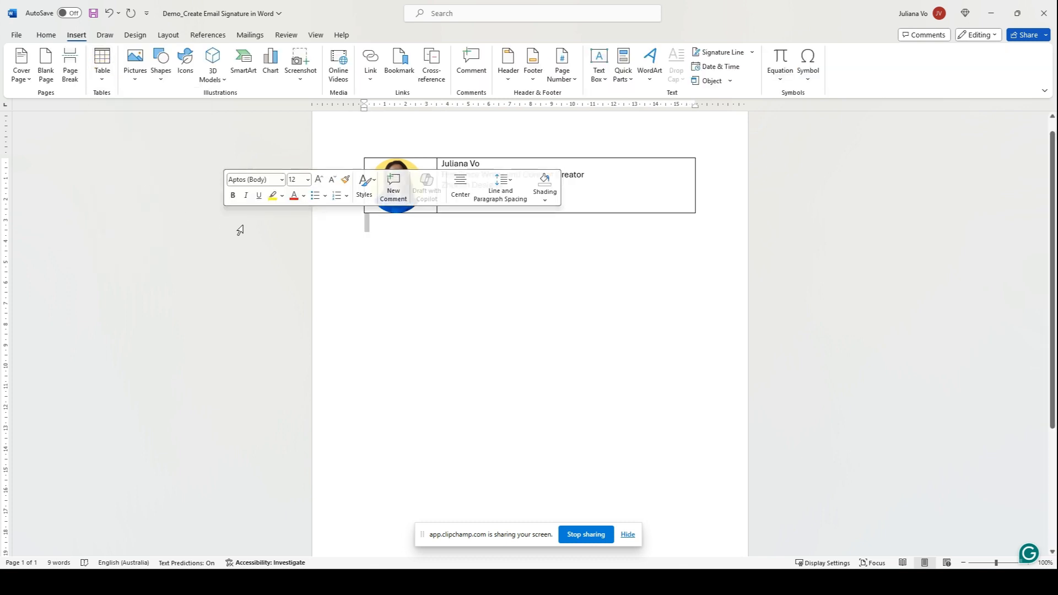
{"action": "left_click", "coordinate": [496, 204]}
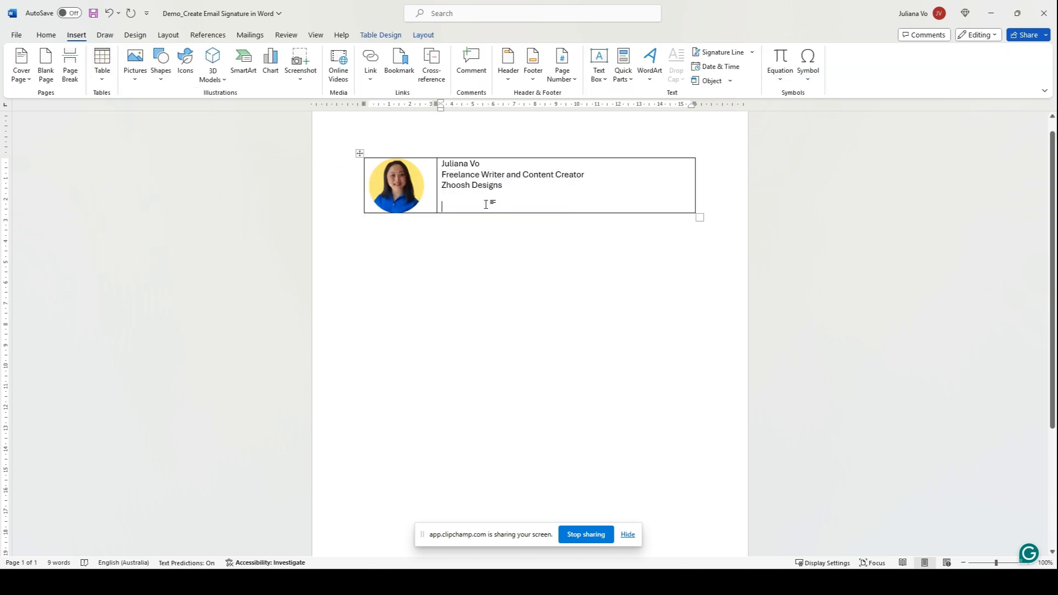
{"action": "left_click", "coordinate": [103, 74]}
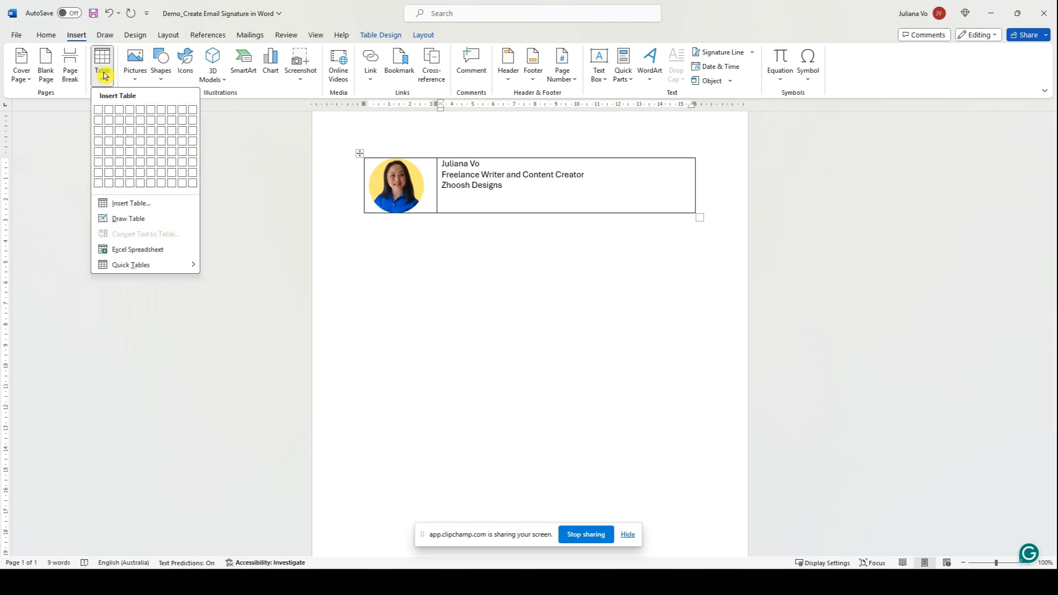
{"action": "left_click", "coordinate": [108, 135]}
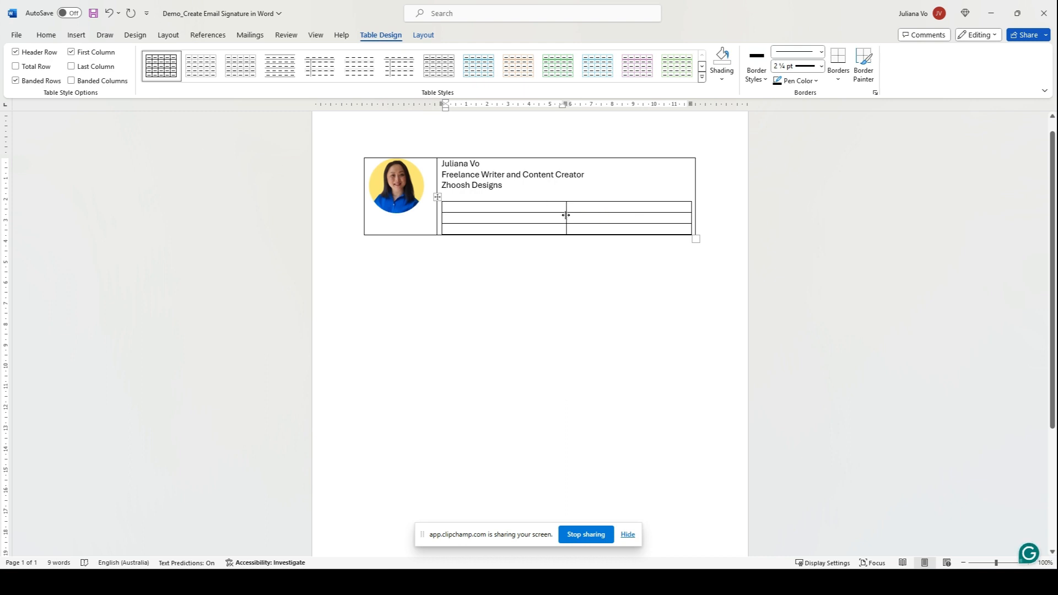
{"action": "left_click_drag", "start_coordinate": [566, 215], "coordinate": [458, 215]}
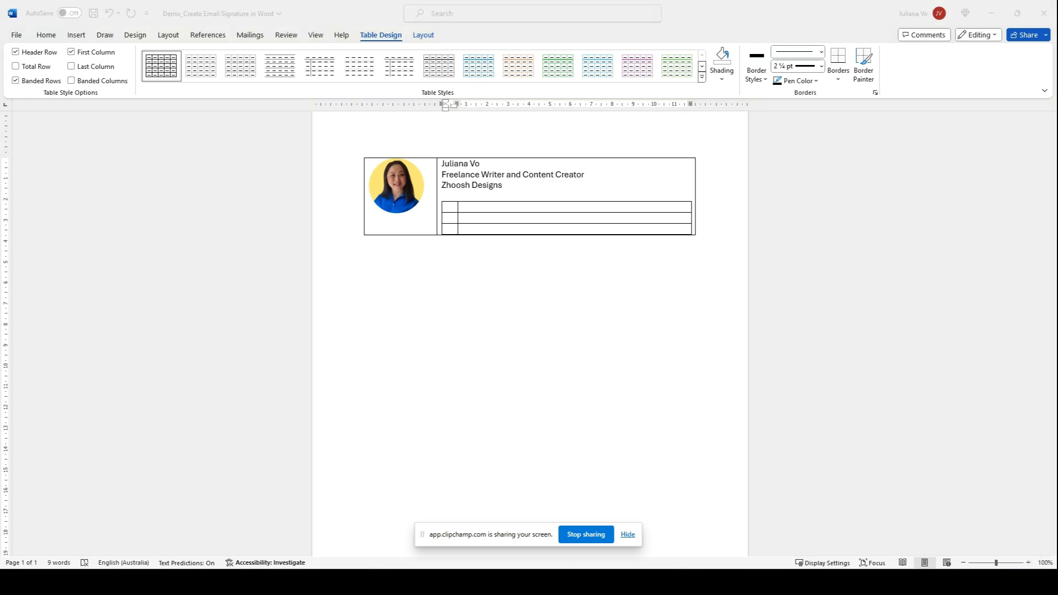
{"action": "left_click", "coordinate": [469, 207]}
{"action": "type", "text": "+61 03"}
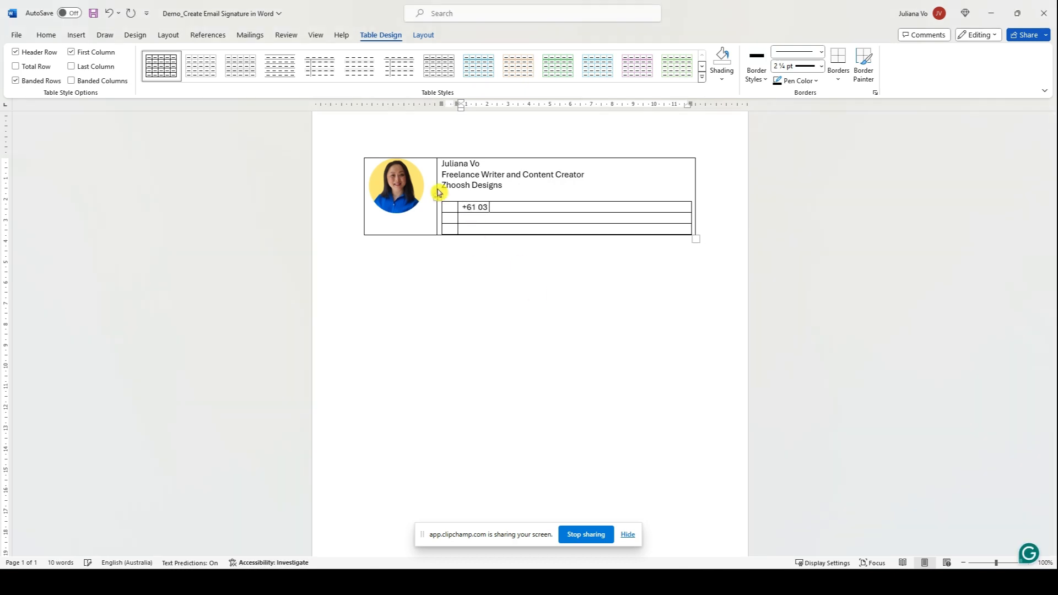
{"action": "type", "text": " 9000 0000"}
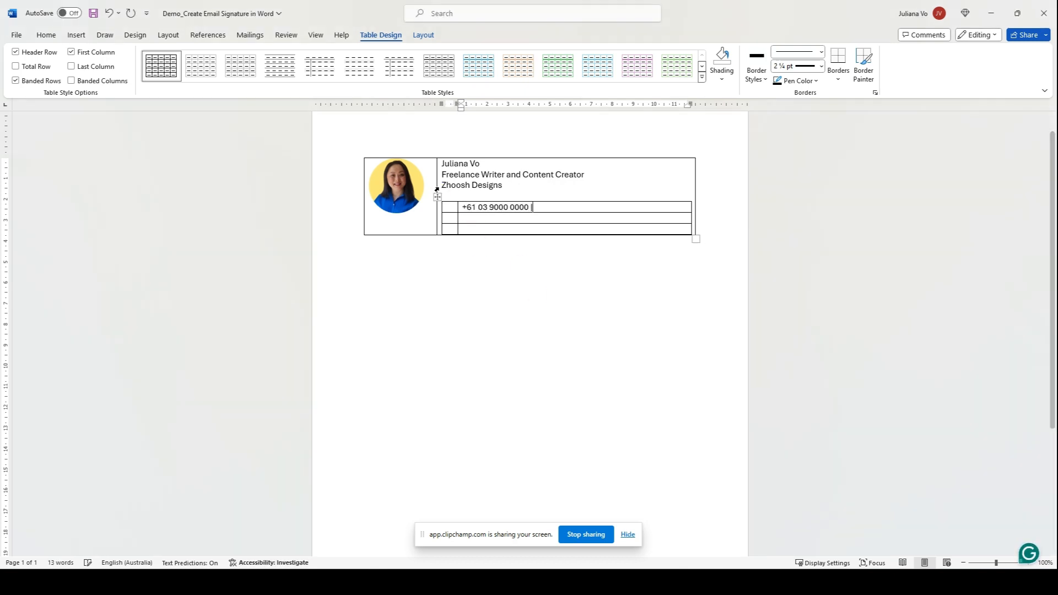
{"action": "type", "text": " | +61 4"}
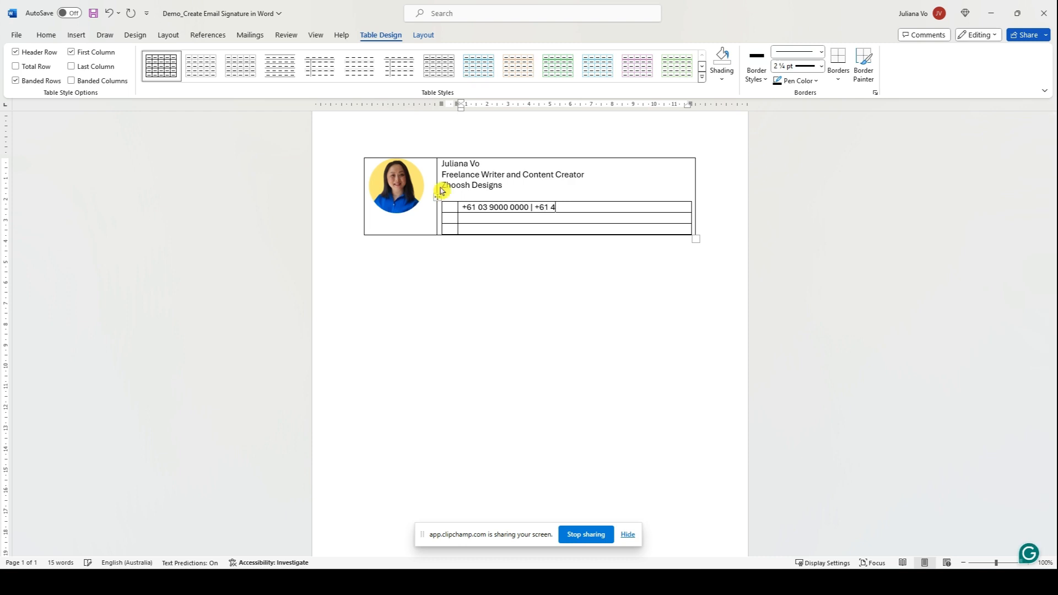
{"action": "type", "text": "00 000 000"}
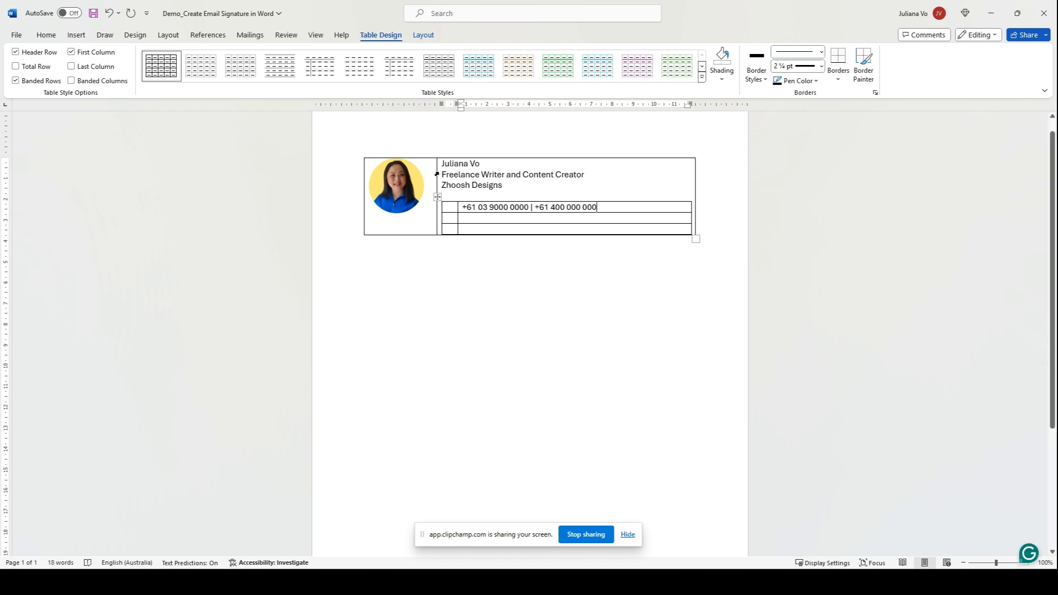
{"action": "left_click", "coordinate": [466, 218]}
{"action": "type", "text": "www.companyname.com.au"}
{"action": "left_click", "coordinate": [477, 229]}
{"action": "type", "text": "123"}
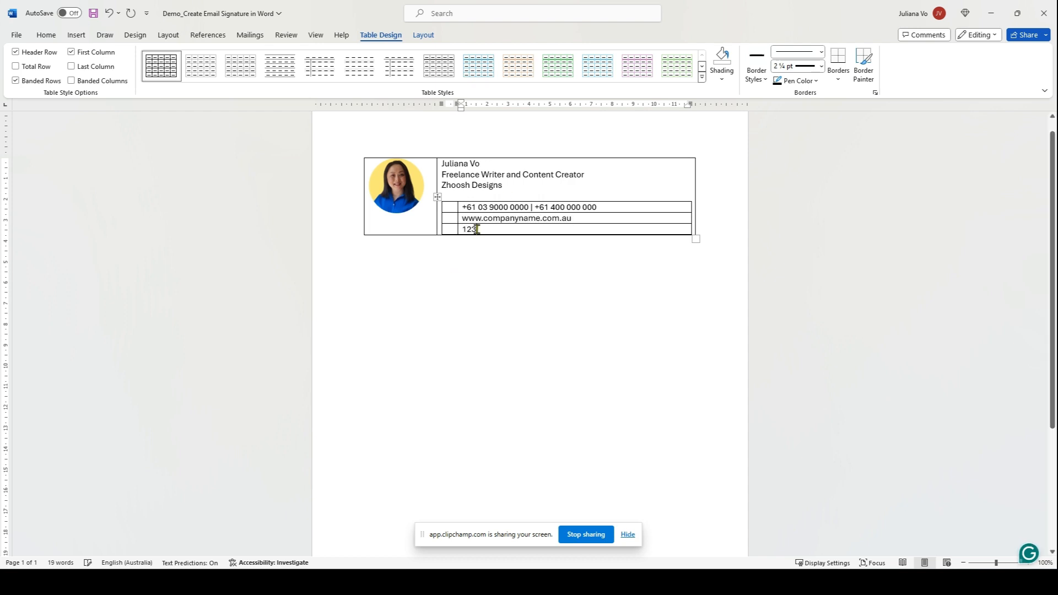
{"action": "type", "text": " Smith Street | Melbourne VIC 3000"}
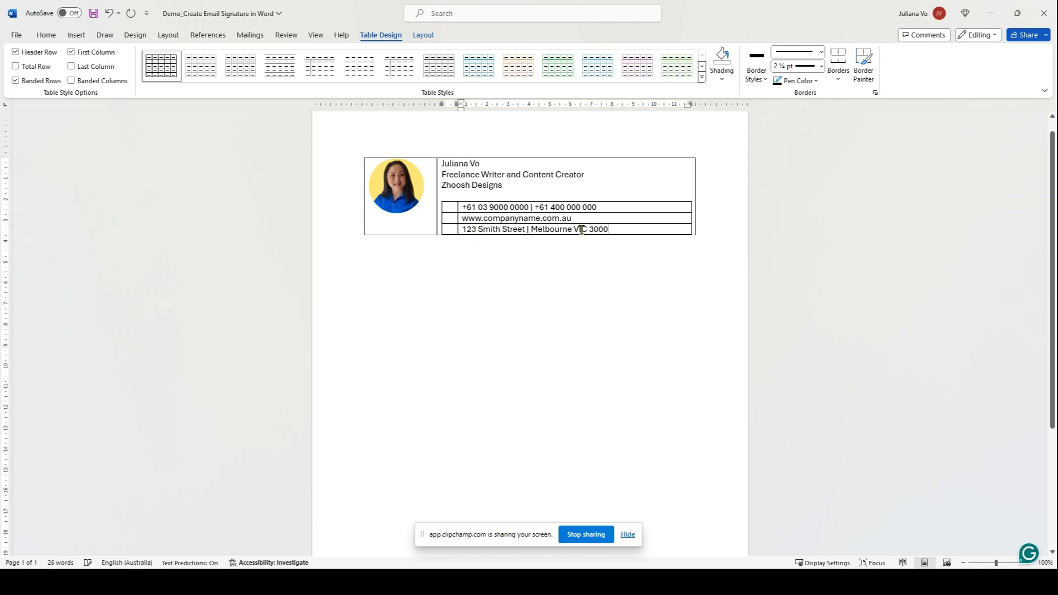
Add a new row below the address and type a placeholder email address in it.
{"action": "left_click", "coordinate": [456, 229]}
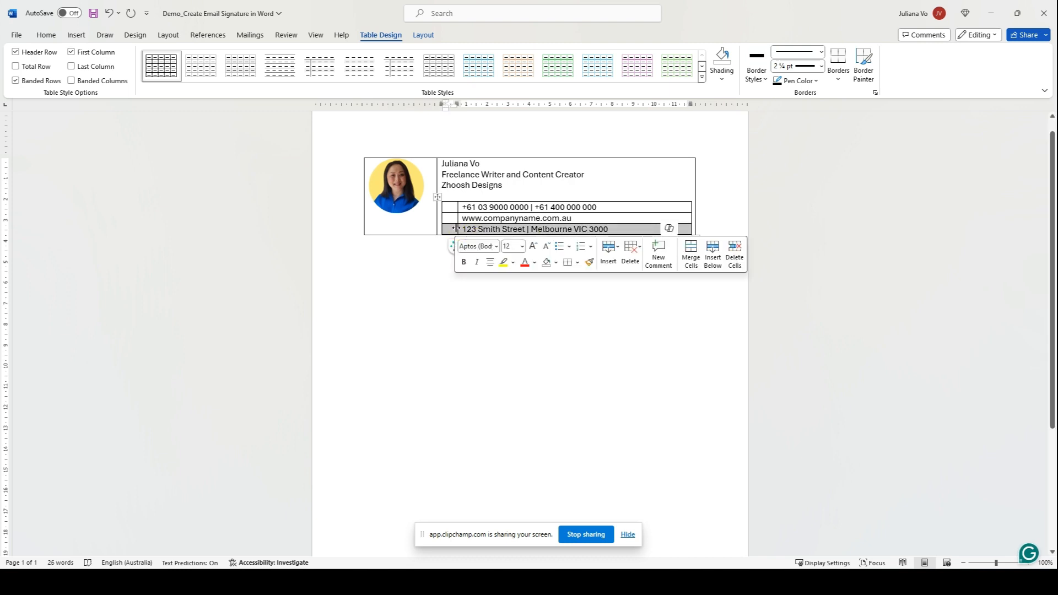
{"action": "left_click", "coordinate": [608, 253]}
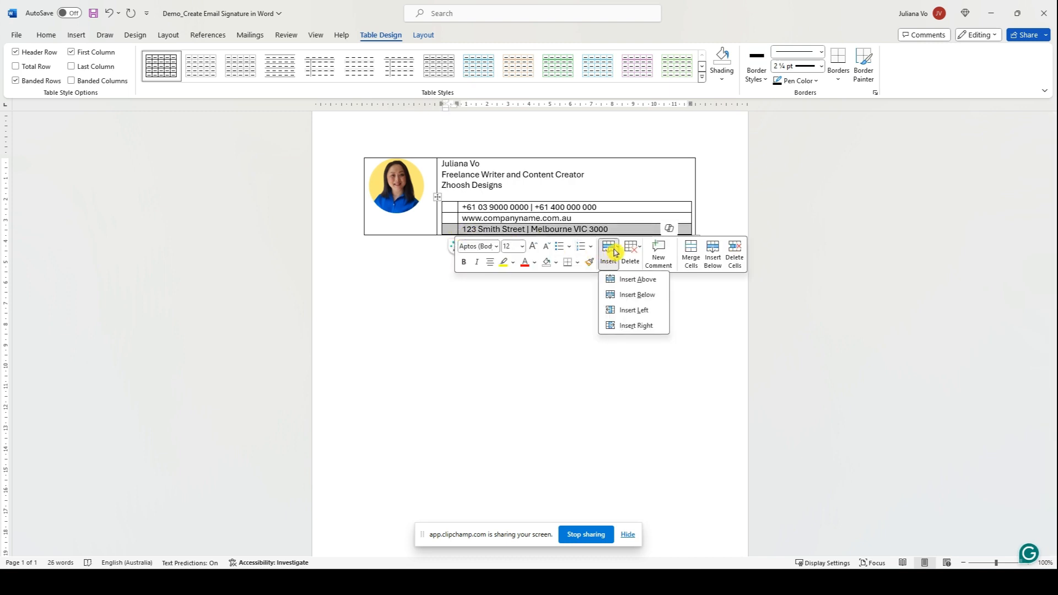
{"action": "left_click", "coordinate": [627, 295]}
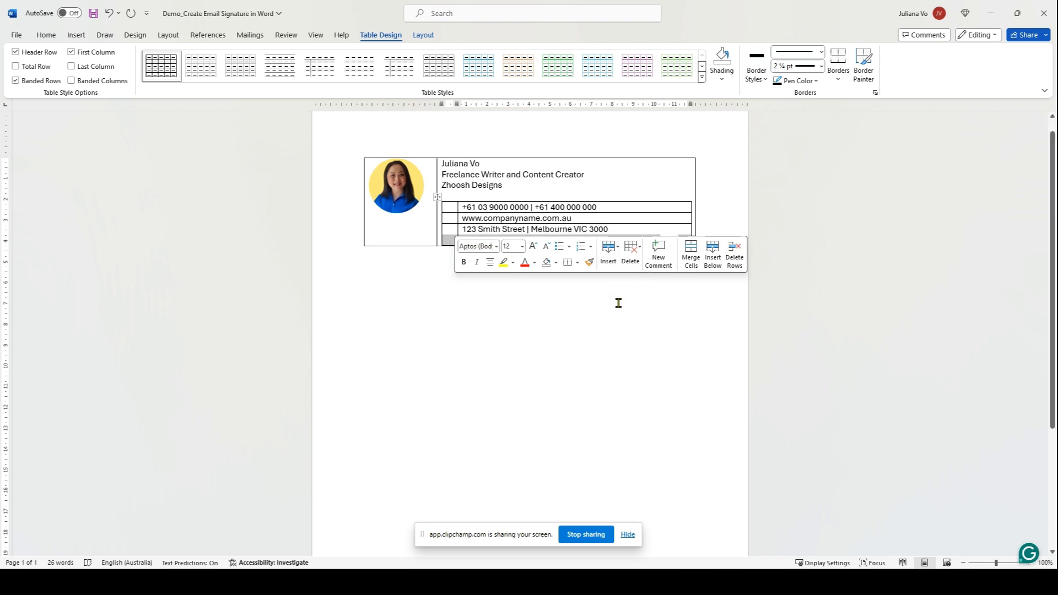
{"action": "left_click", "coordinate": [619, 303]}
{"action": "left_click", "coordinate": [486, 242]}
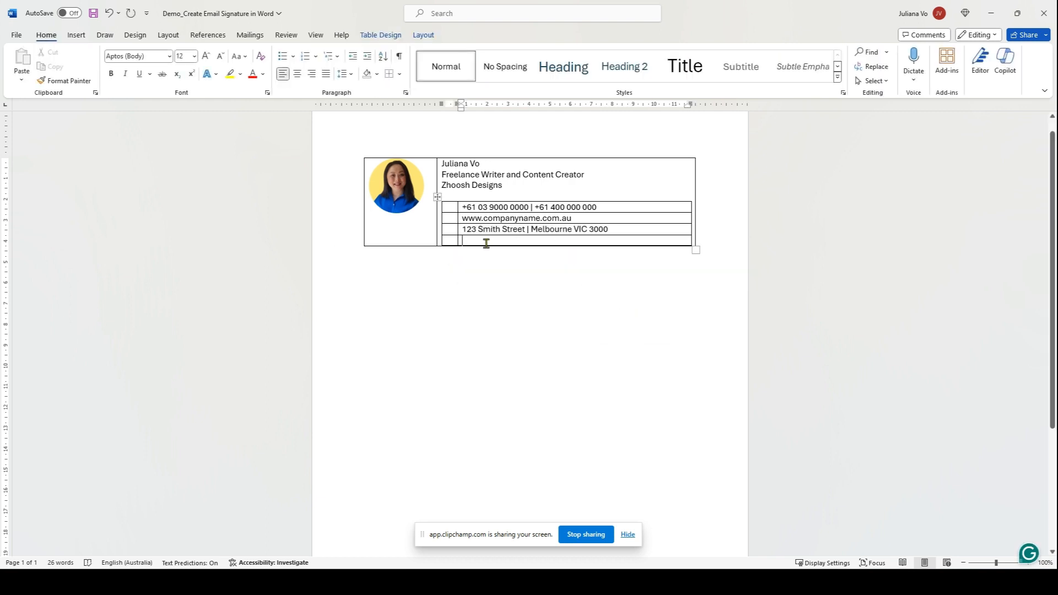
{"action": "type", "text": "youru"}
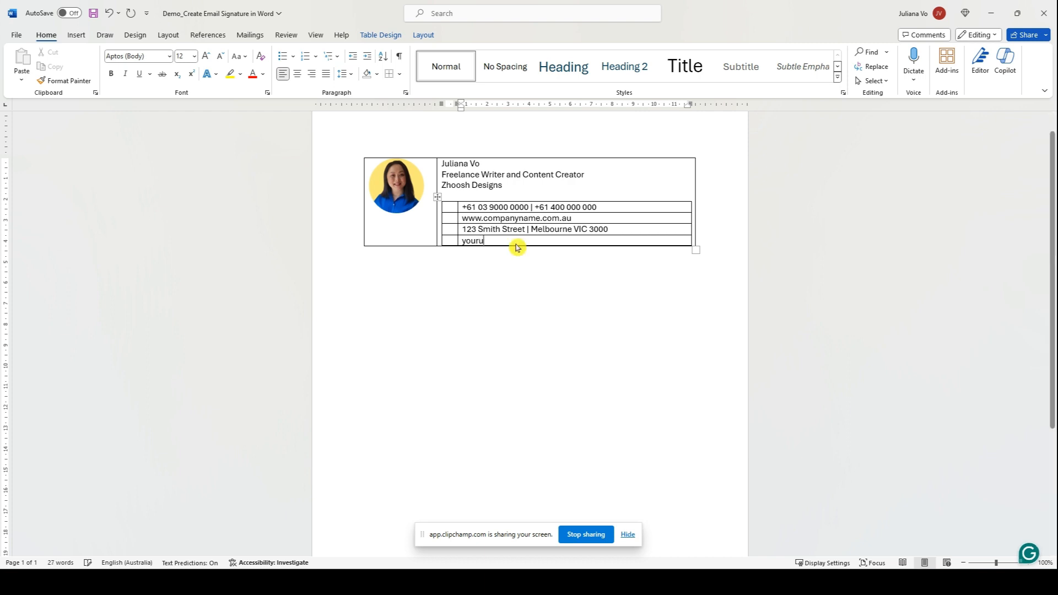
{"action": "type", "text": "sername@companyname.com.au"}
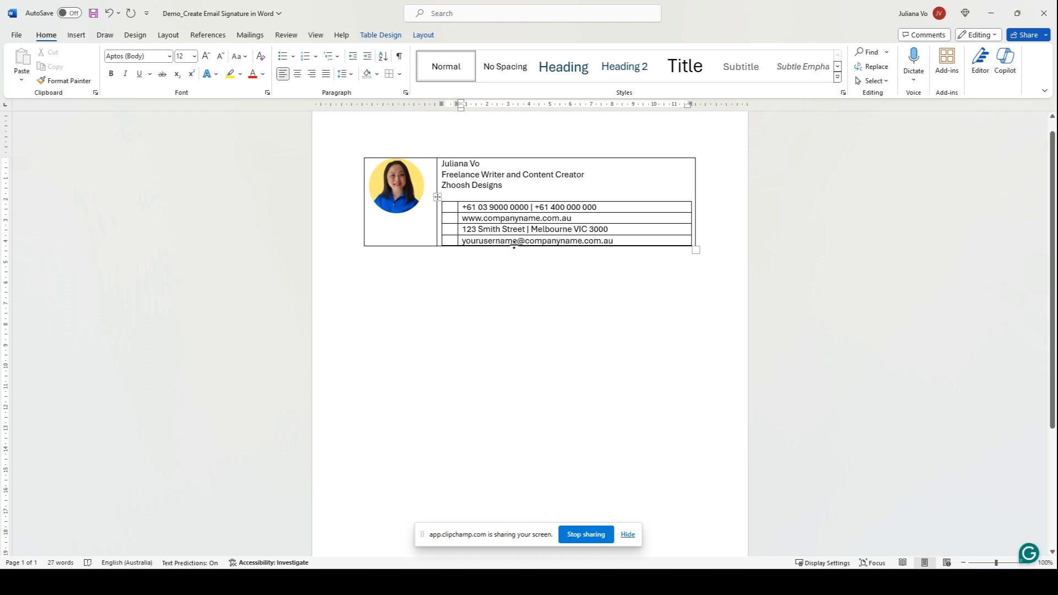
Paste phone, globe and location pin icons beside the first three contact lines at Page Width zoom.
{"action": "key", "text": "ctrl+v"}
{"action": "left_click", "coordinate": [316, 34]}
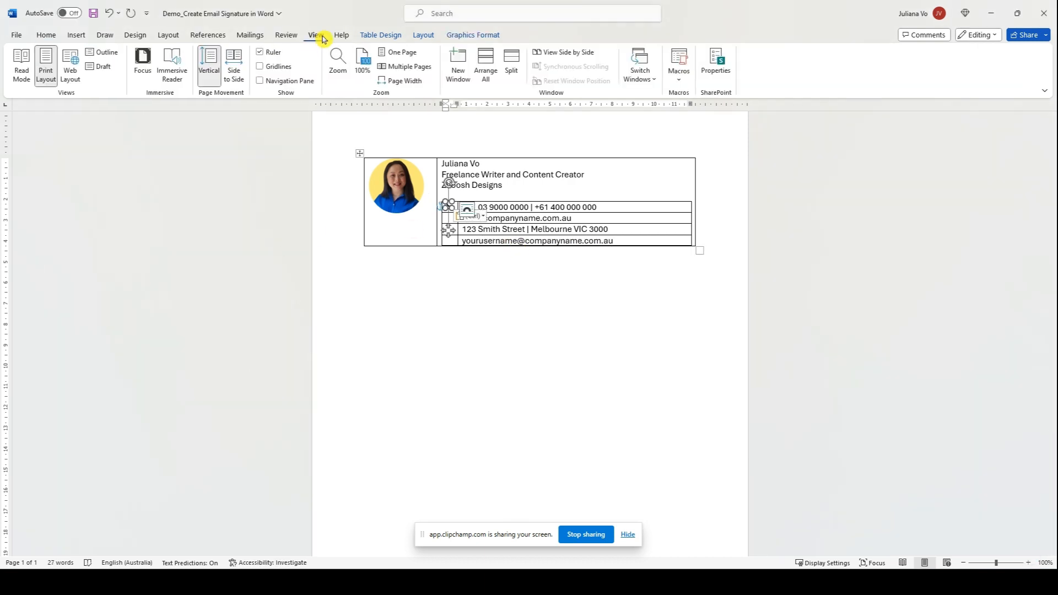
{"action": "left_click", "coordinate": [405, 80]}
{"action": "left_click", "coordinate": [352, 238]}
{"action": "key", "text": "ctrl+v"}
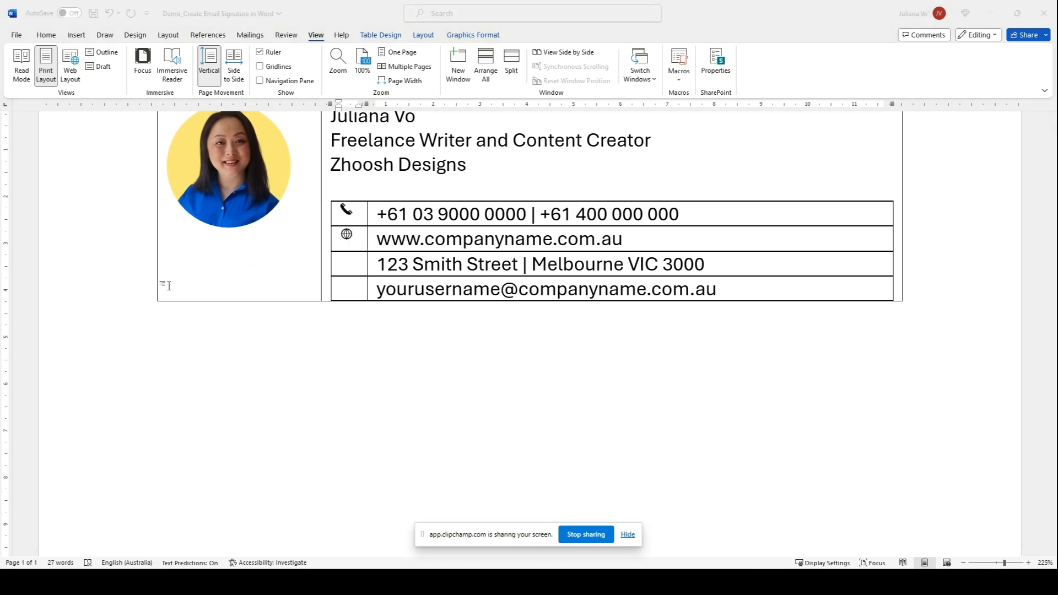
{"action": "left_click", "coordinate": [352, 263]}
{"action": "key", "text": "ctrl+v"}
Paste the email icon beside the email row and narrow the contact table to fit its text.
{"action": "left_click", "coordinate": [352, 288]}
{"action": "key", "text": "ctrl+v"}
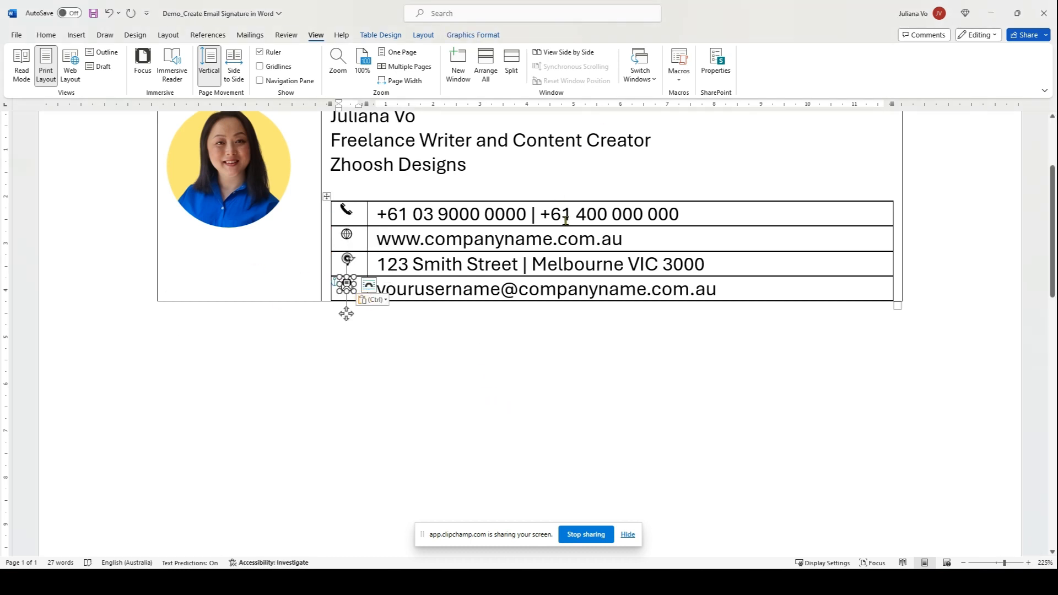
{"action": "left_click", "coordinate": [698, 218]}
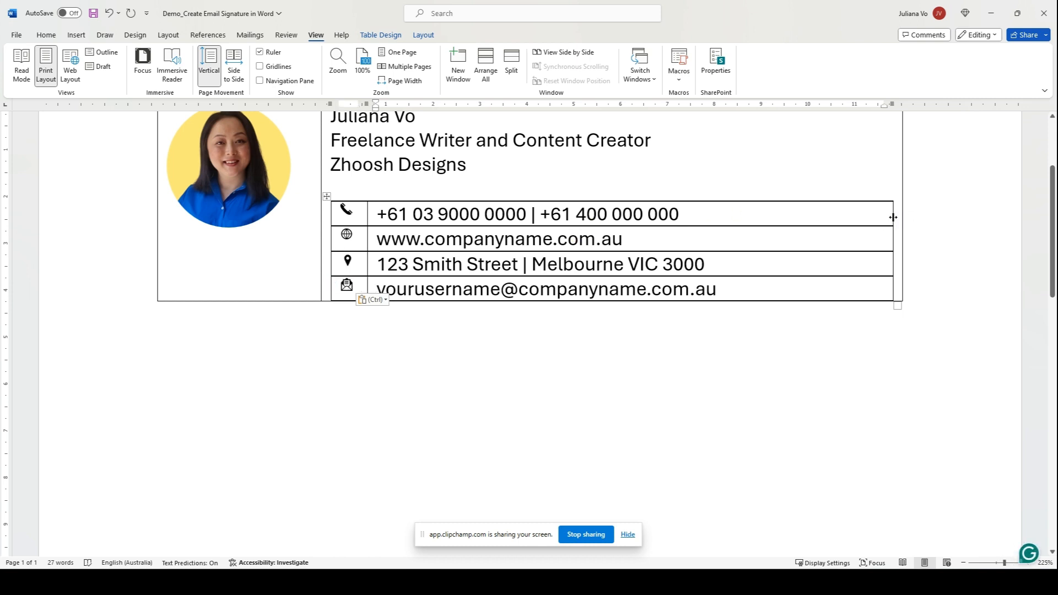
{"action": "left_click_drag", "start_coordinate": [894, 217], "coordinate": [725, 226]}
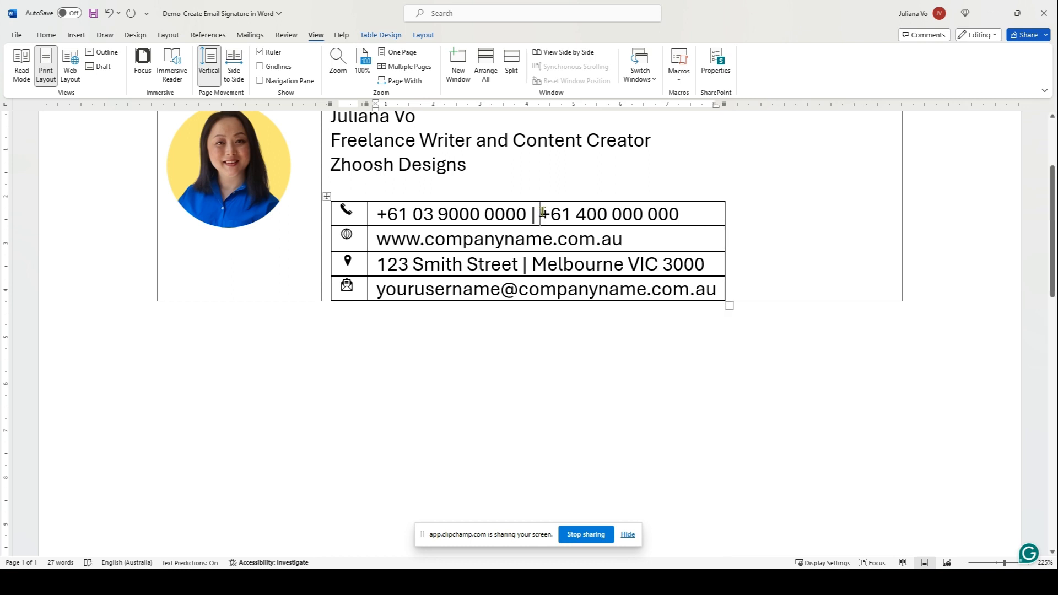
Split the phone cell into 2 columns, move the mobile number into the new cell and add a mobile icon.
{"action": "right_click", "coordinate": [542, 212]}
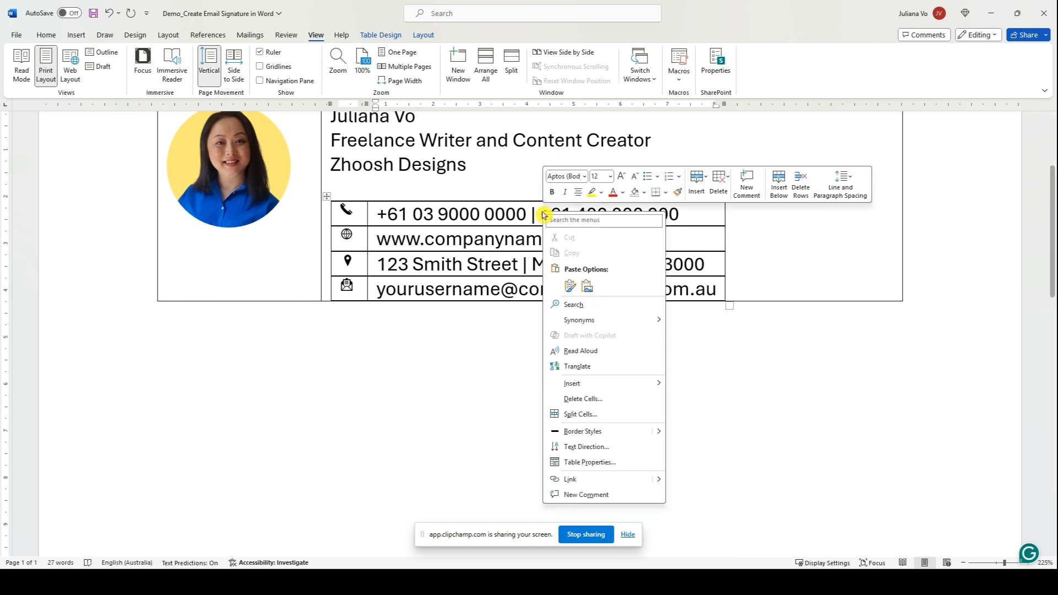
{"action": "left_click", "coordinate": [587, 415]}
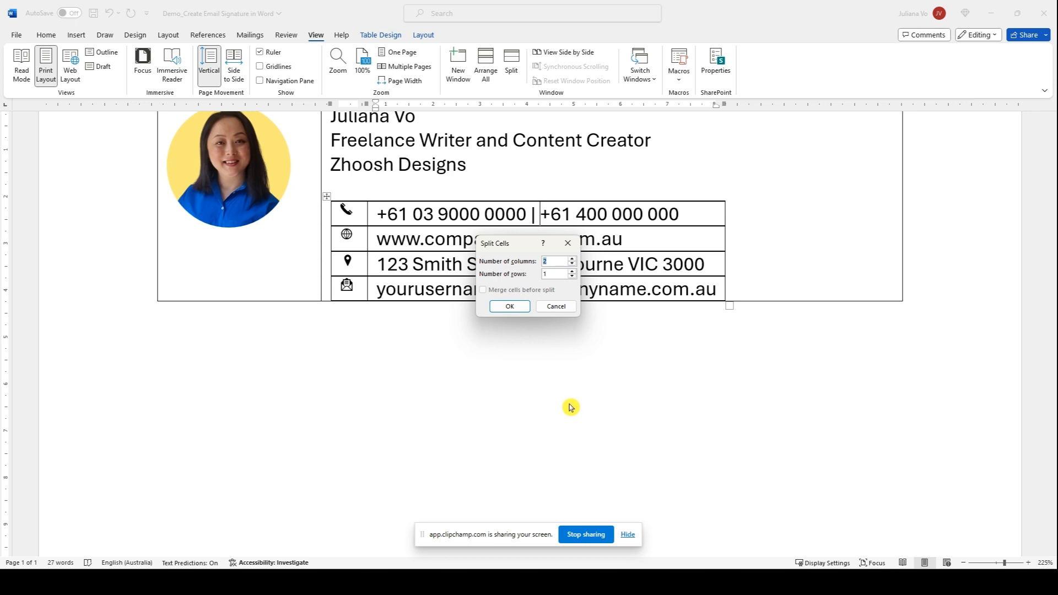
{"action": "left_click", "coordinate": [510, 306]}
{"action": "left_click_drag", "start_coordinate": [519, 239], "coordinate": [377, 238]}
{"action": "left_click_drag", "start_coordinate": [441, 238], "coordinate": [557, 214]}
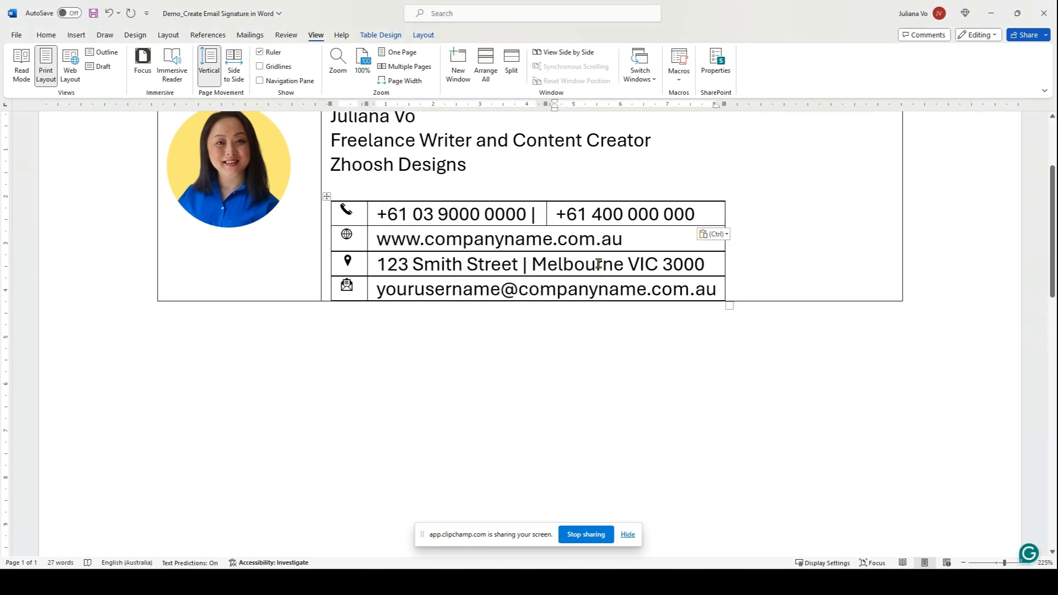
{"action": "left_click", "coordinate": [559, 208]}
{"action": "key", "text": "ctrl+v"}
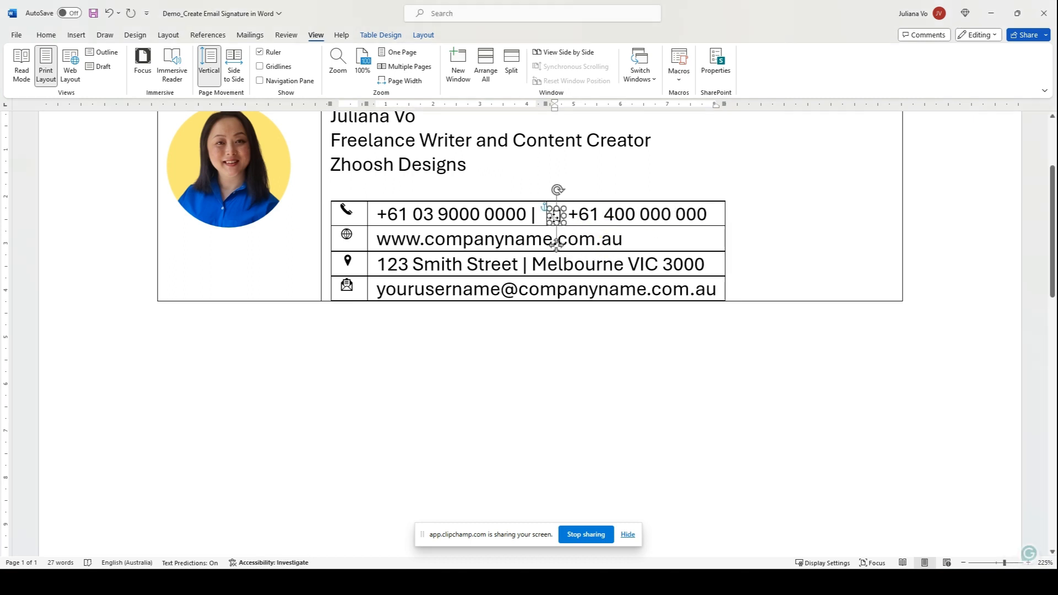
Check the contact icons' alignment and narrow the outer signature table to fit its contents.
{"action": "left_click", "coordinate": [327, 197]}
{"action": "left_click", "coordinate": [346, 210]}
{"action": "left_click", "coordinate": [349, 238]}
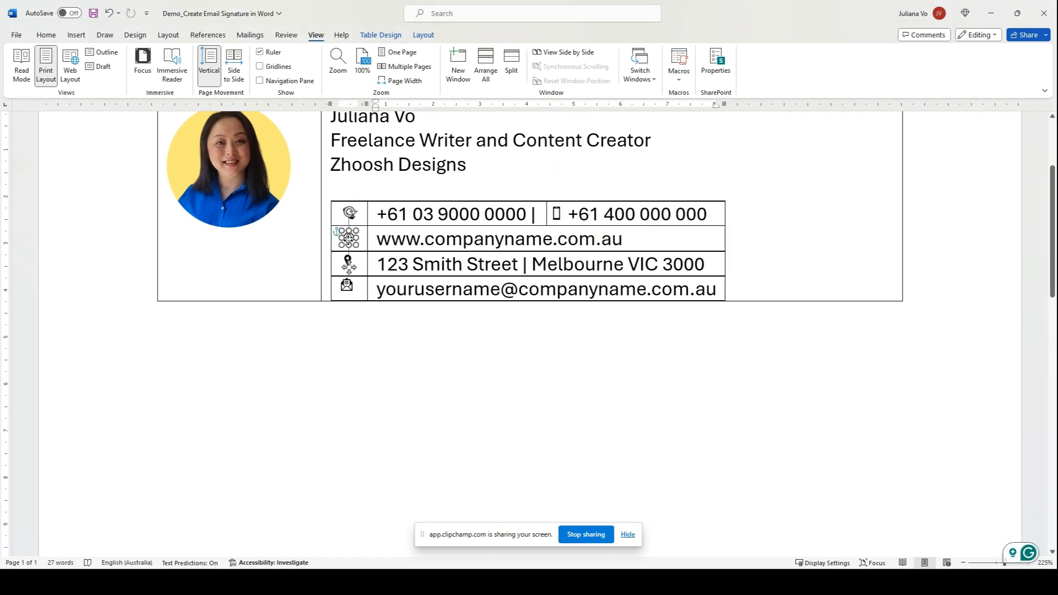
{"action": "left_click", "coordinate": [348, 264]}
{"action": "left_click", "coordinate": [346, 285]}
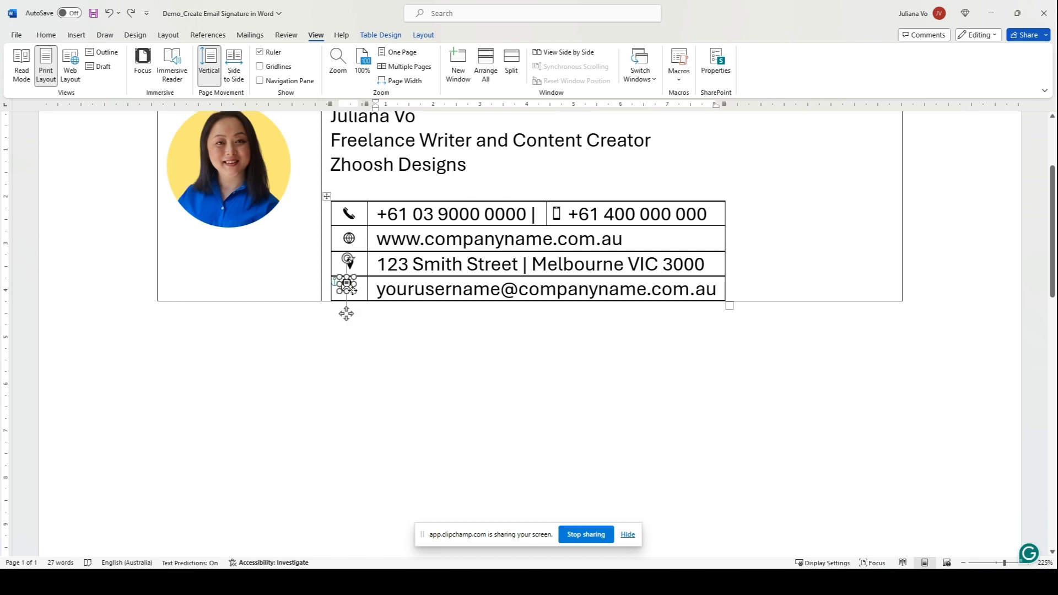
{"action": "left_click", "coordinate": [586, 306]}
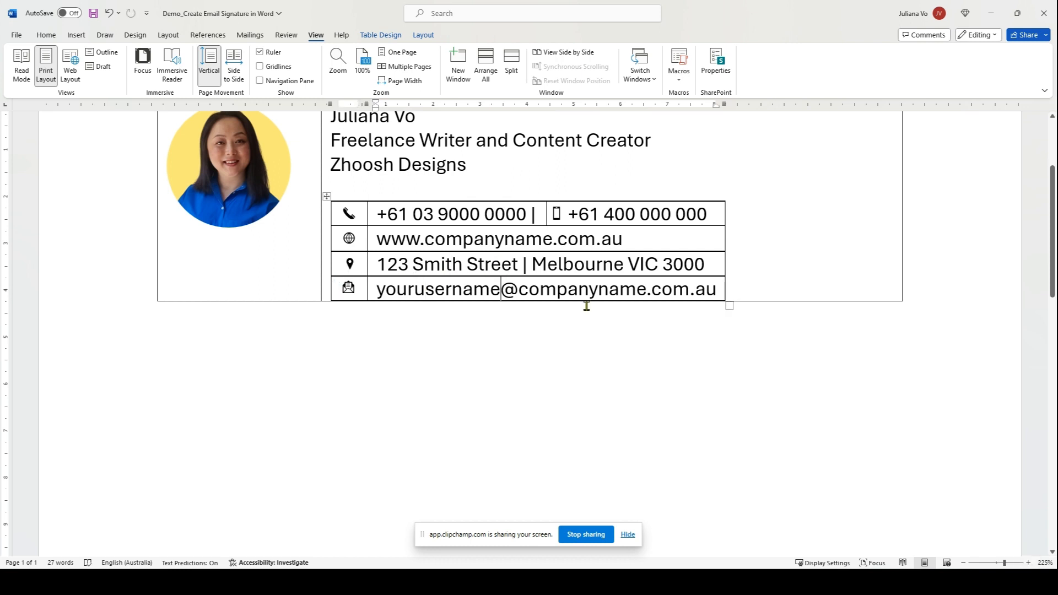
{"action": "scroll", "coordinate": [561, 312], "scroll_direction": "up", "scroll_amount": 2}
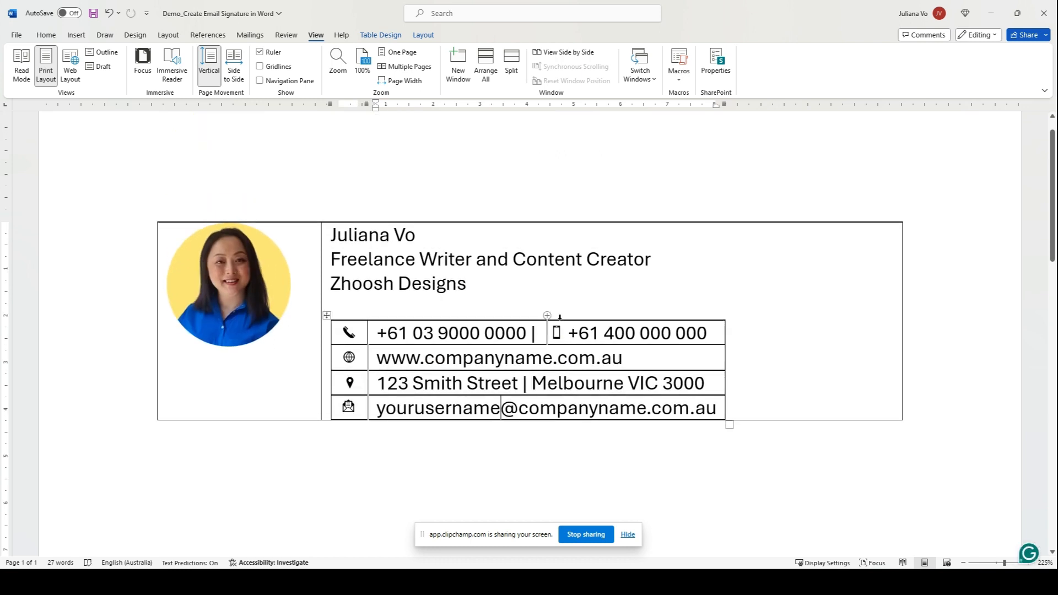
{"action": "left_click_drag", "start_coordinate": [902, 310], "coordinate": [742, 310]}
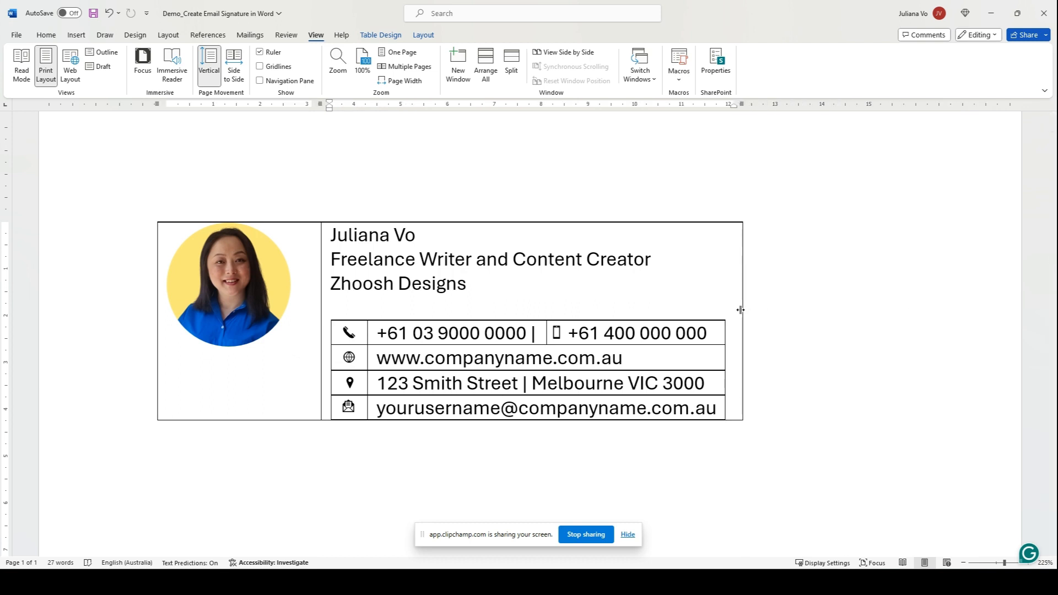
{"action": "left_click_drag", "start_coordinate": [335, 239], "coordinate": [716, 408]}
Insert a column to the right of the signature cell and paste the Zhoosh designs logo into it.
{"action": "right_click", "coordinate": [487, 280]}
{"action": "left_click", "coordinate": [636, 224]}
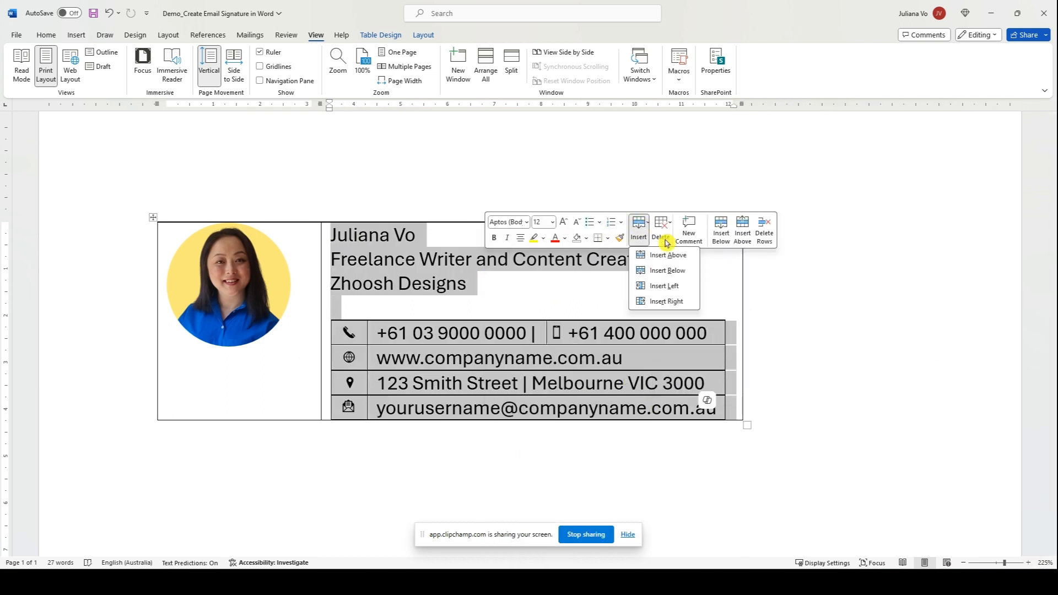
{"action": "left_click", "coordinate": [677, 302]}
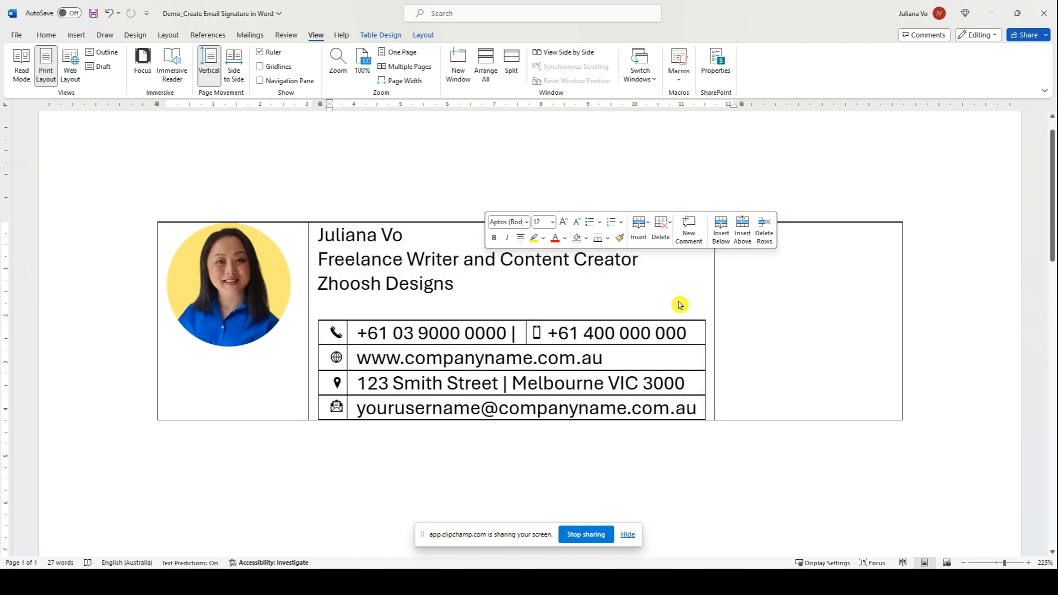
{"action": "left_click", "coordinate": [783, 305]}
{"action": "key", "text": "ctrl+v"}
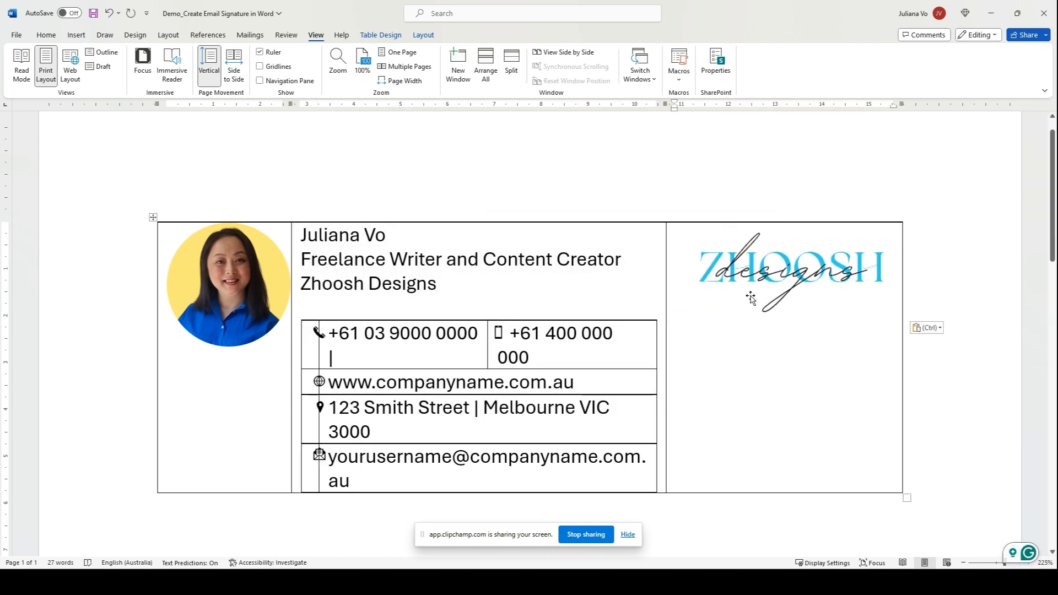
{"action": "left_click", "coordinate": [666, 274]}
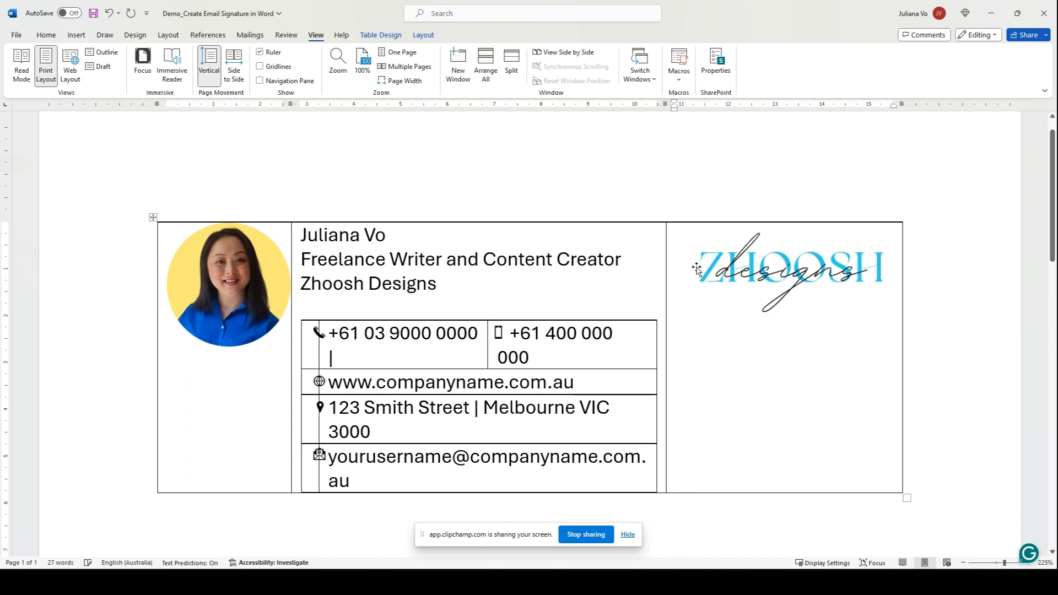
Crop blank space off both sides of the logo and widen the contact table so details fit on one line.
{"action": "left_click", "coordinate": [798, 261]}
{"action": "right_click", "coordinate": [850, 257]}
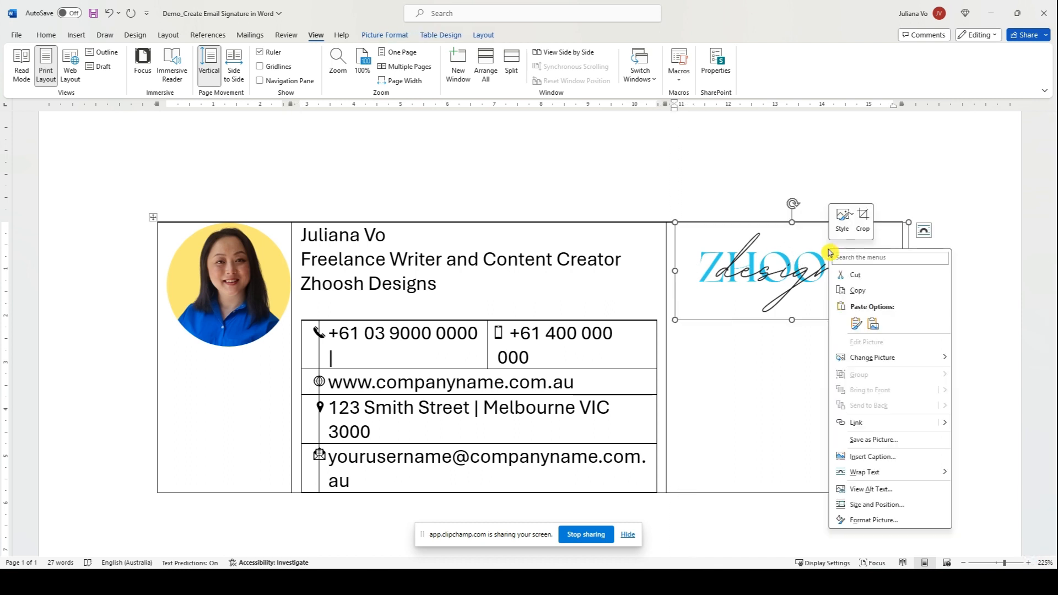
{"action": "left_click", "coordinate": [859, 223]}
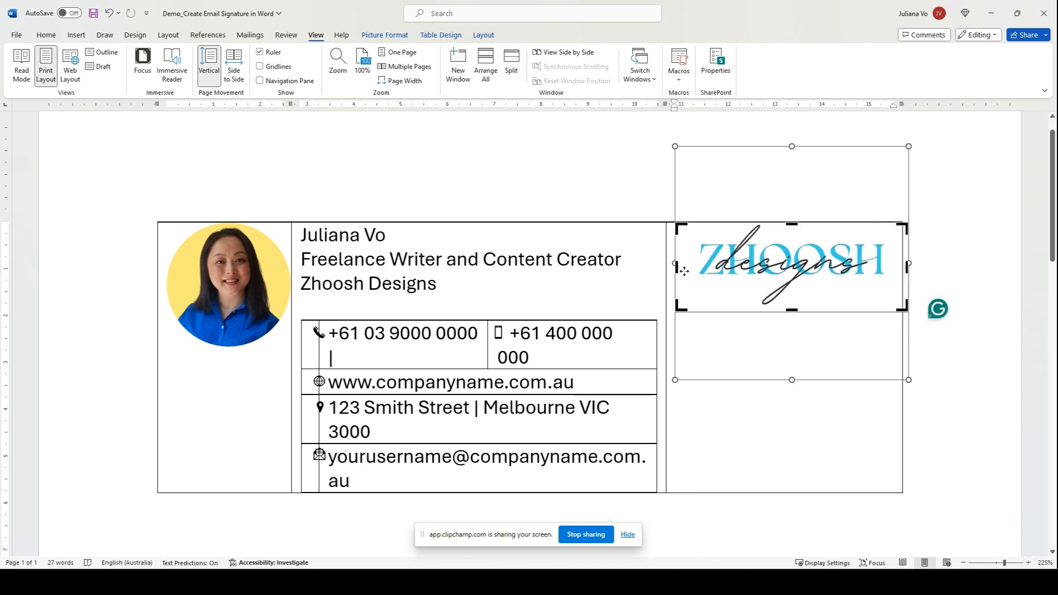
{"action": "left_click_drag", "start_coordinate": [679, 269], "coordinate": [697, 269]}
{"action": "left_click_drag", "start_coordinate": [905, 269], "coordinate": [885, 268]}
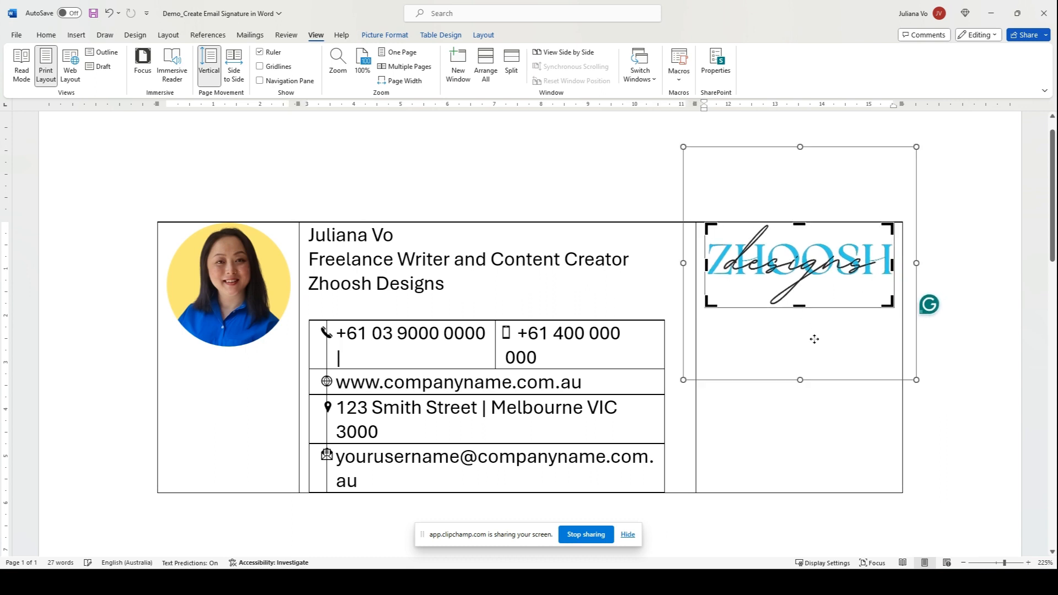
{"action": "left_click", "coordinate": [517, 281]}
{"action": "left_click", "coordinate": [799, 264]}
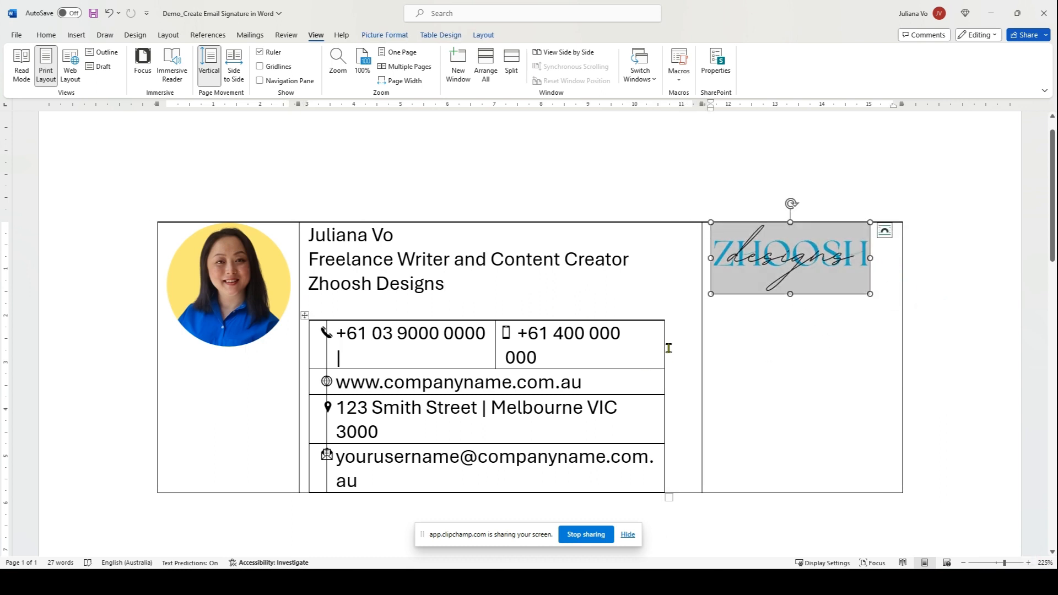
{"action": "left_click_drag", "start_coordinate": [666, 347], "coordinate": [708, 338]}
{"action": "left_click", "coordinate": [395, 355]}
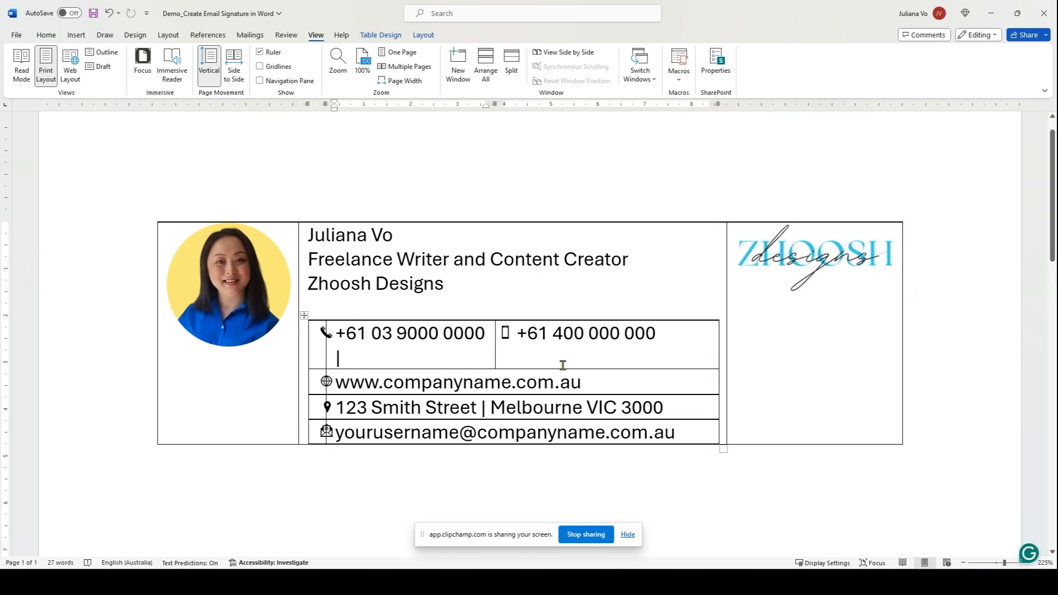
End the landline number with a '|' separator and cut and paste the contact table back under Zhoosh Designs.
{"action": "type", "text": "|"}
{"action": "key", "text": "BackSpace"}
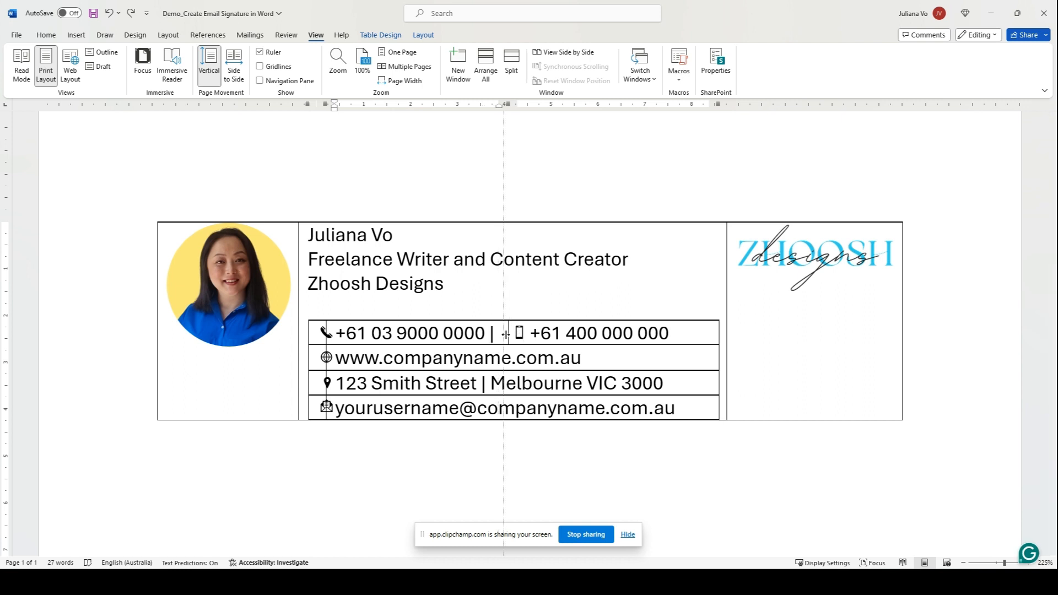
{"action": "left_click", "coordinate": [305, 316]}
{"action": "key", "text": "BackSpace"}
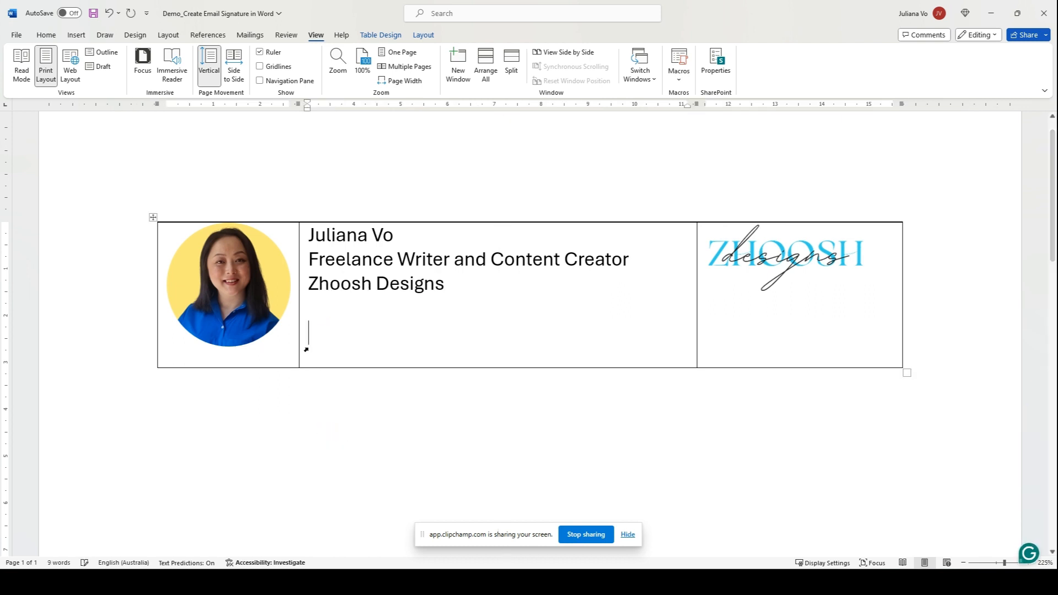
{"action": "key", "text": "ctrl+v"}
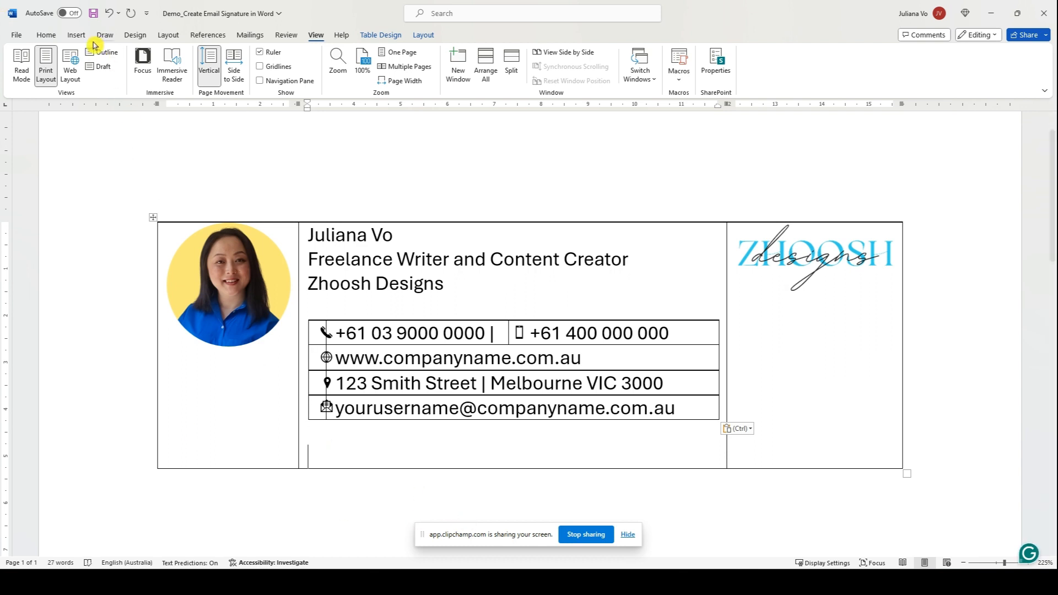
{"action": "left_click", "coordinate": [76, 36]}
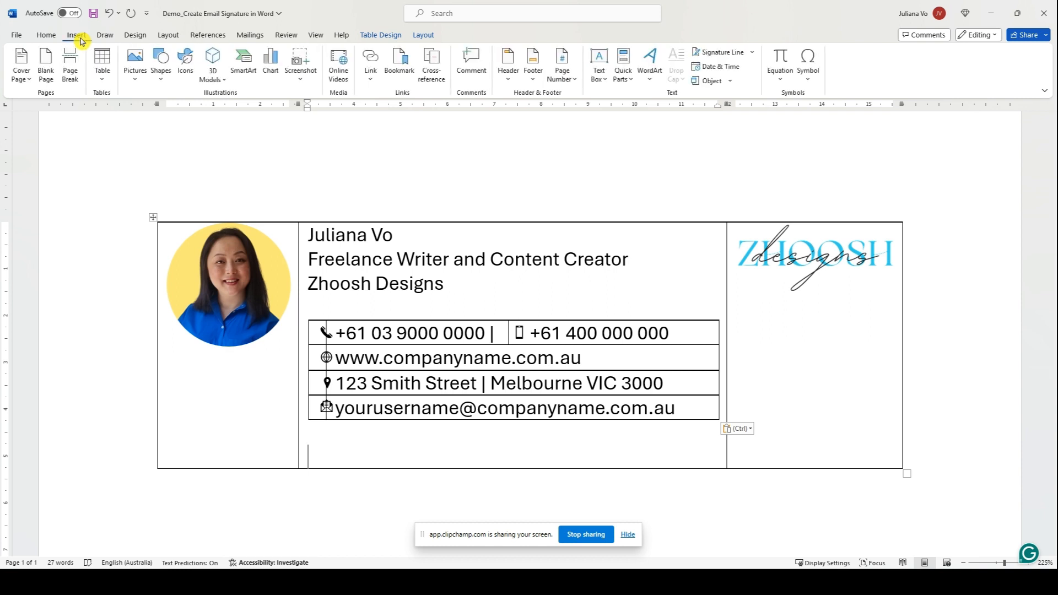
Insert a one-row, five-column table and paste the YouTube and LinkedIn icons into its first cells.
{"action": "left_click", "coordinate": [102, 65]}
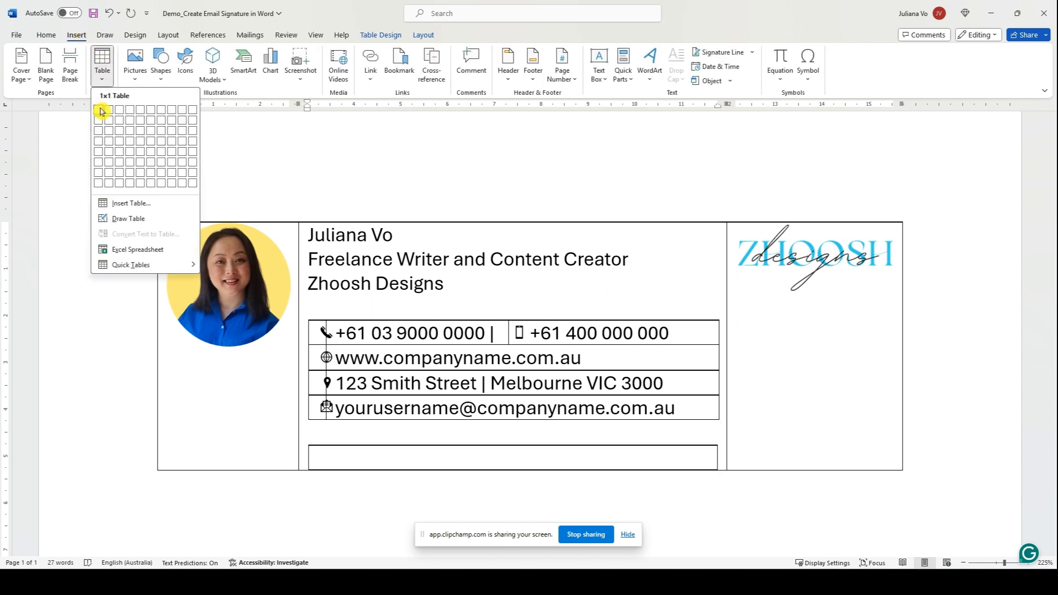
{"action": "left_click", "coordinate": [140, 116]}
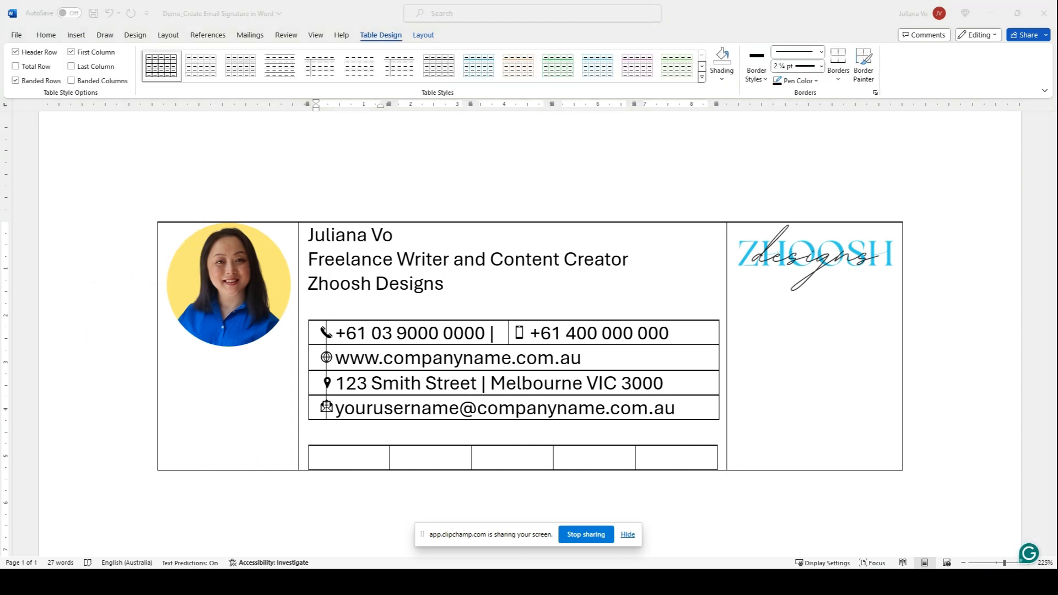
{"action": "key", "text": "ctrl+v"}
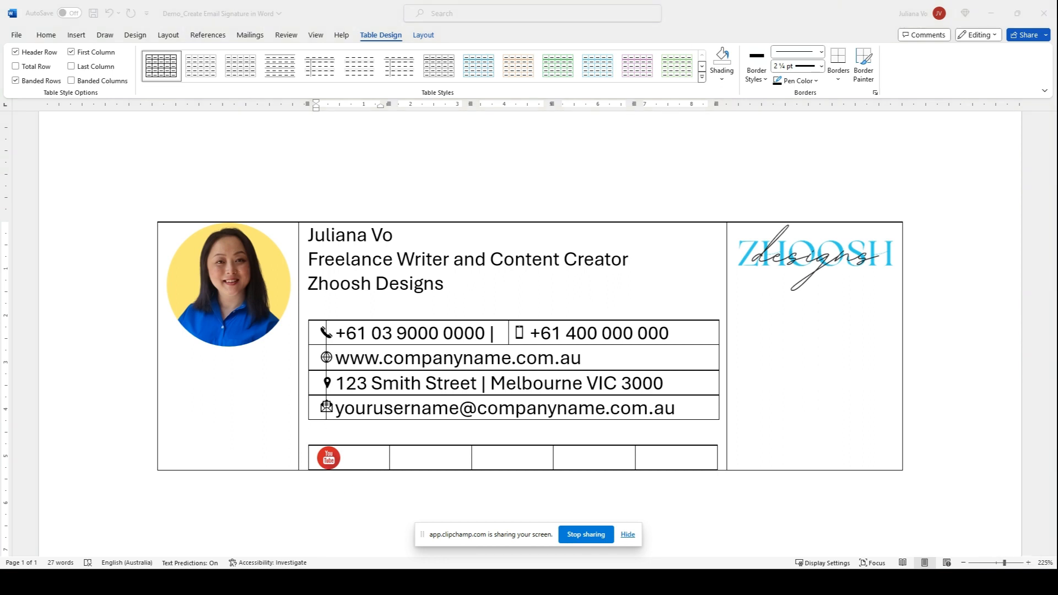
{"action": "left_click", "coordinate": [421, 458]}
{"action": "key", "text": "ctrl+v"}
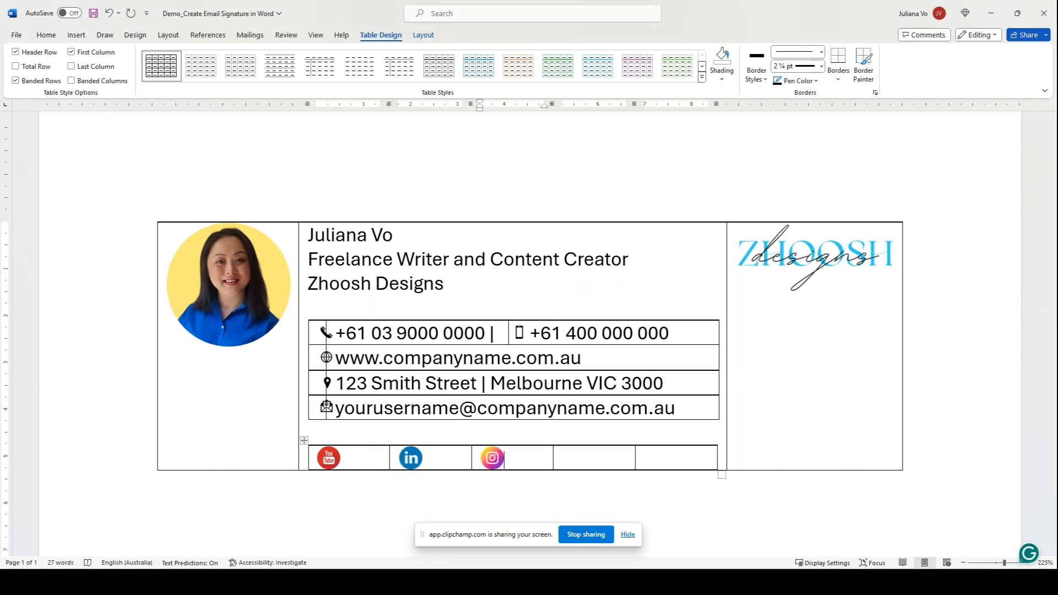
Paste the X and TikTok icons into the last two cells, then delete them.
{"action": "left_click", "coordinate": [598, 455]}
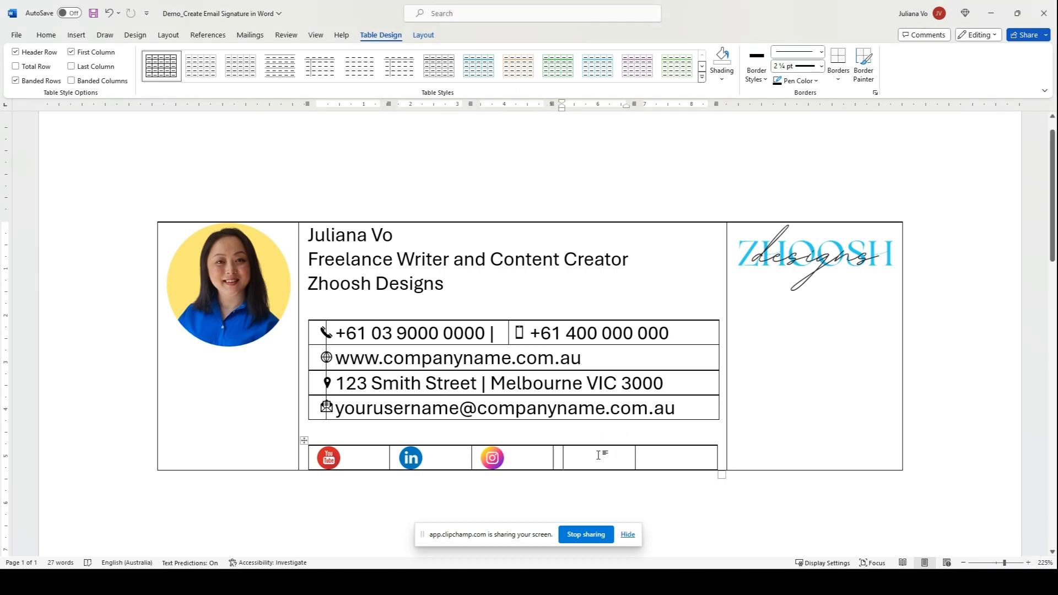
{"action": "key", "text": "ctrl+v"}
{"action": "left_click", "coordinate": [670, 457]}
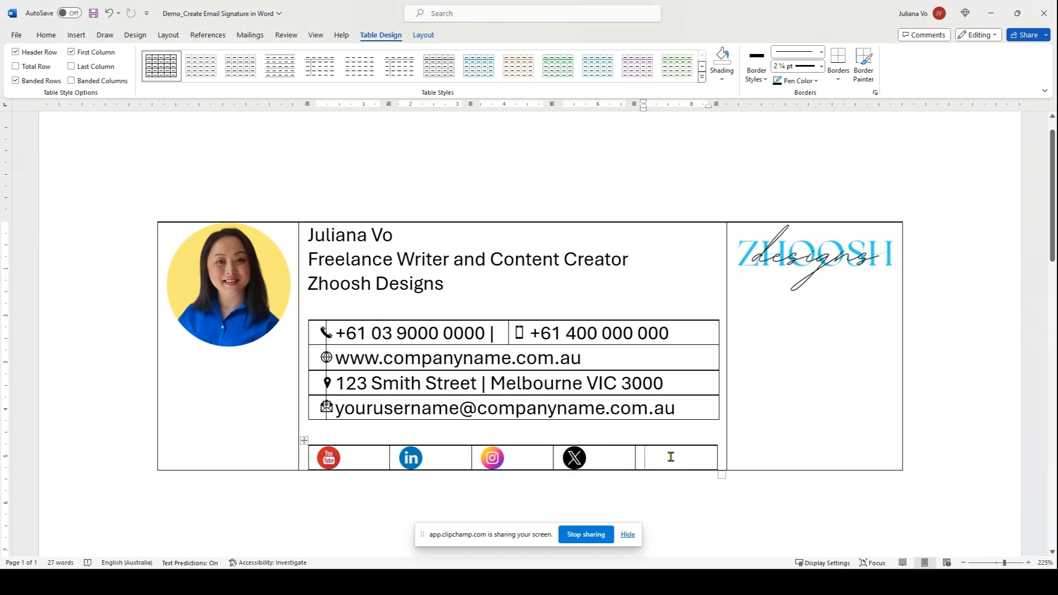
{"action": "key", "text": "ctrl+v"}
{"action": "left_click", "coordinate": [571, 462]}
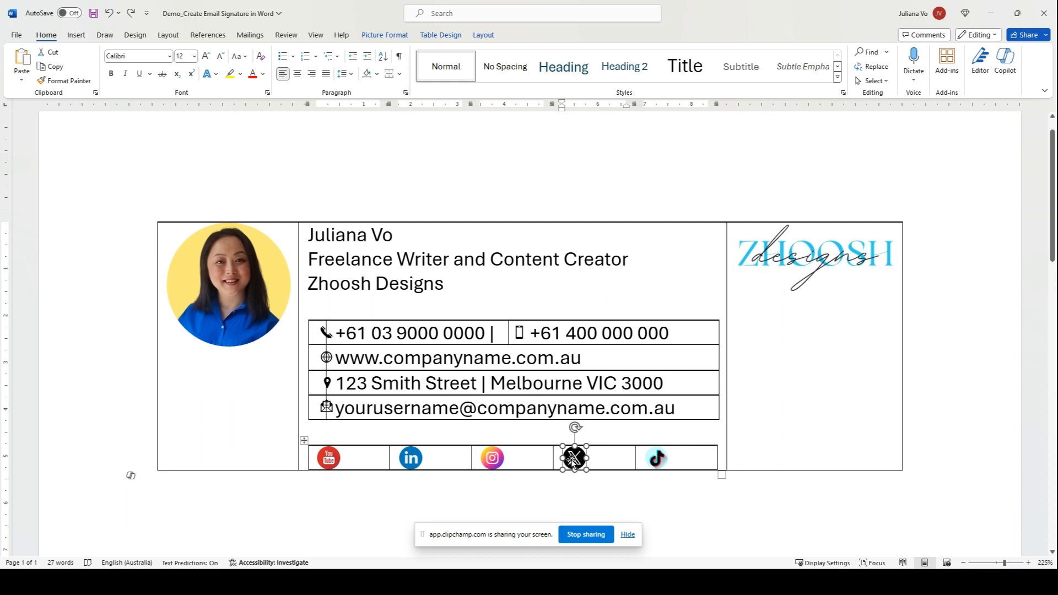
{"action": "key", "text": "Delete"}
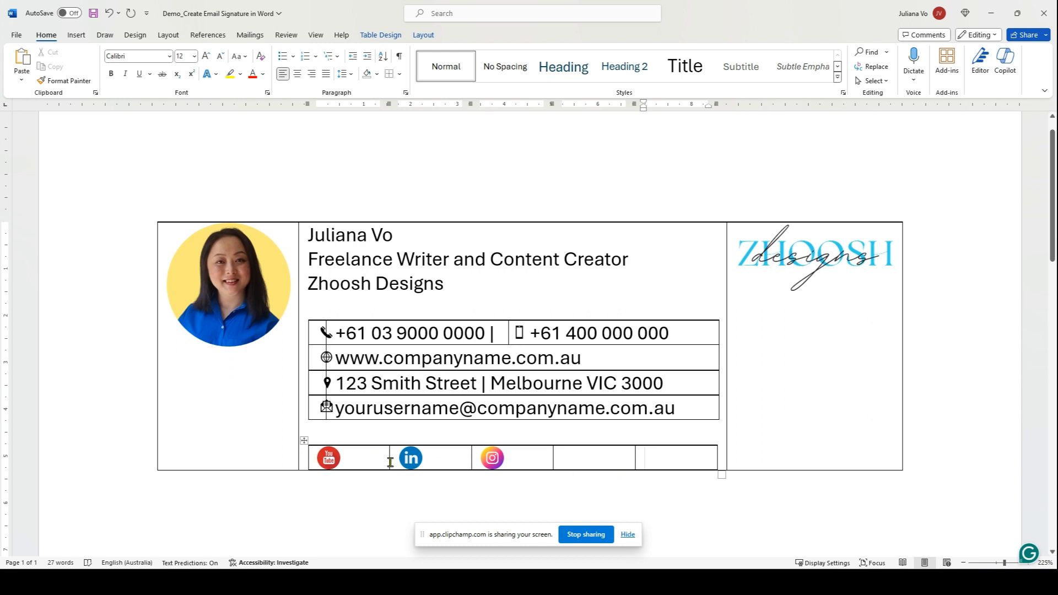
Narrow the icon table's columns and right edge so YouTube, LinkedIn and Instagram sit side by side.
{"action": "left_click", "coordinate": [701, 455]}
{"action": "left_click_drag", "start_coordinate": [714, 452], "coordinate": [655, 453]}
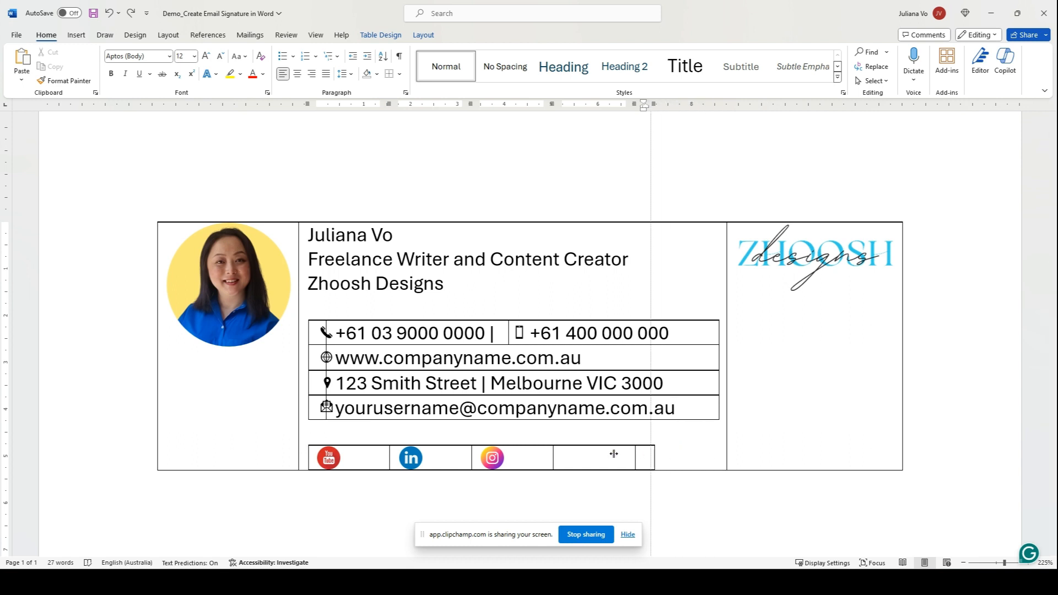
{"action": "left_click_drag", "start_coordinate": [388, 451], "coordinate": [349, 453]}
{"action": "left_click_drag", "start_coordinate": [475, 455], "coordinate": [390, 455]}
{"action": "left_click_drag", "start_coordinate": [651, 458], "coordinate": [444, 457]}
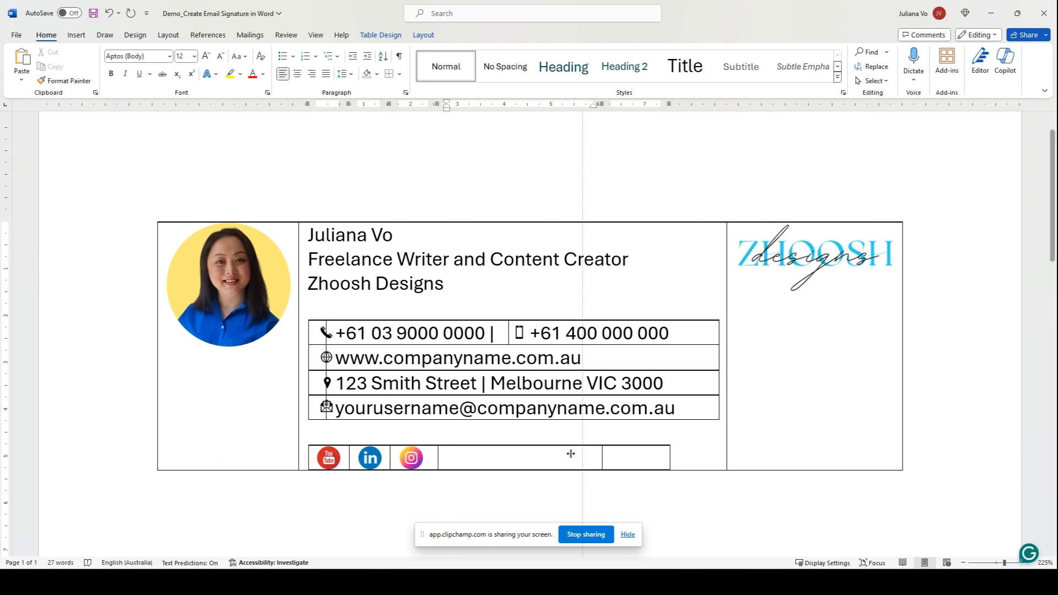
{"action": "left_click_drag", "start_coordinate": [670, 458], "coordinate": [483, 454]}
Distribute the social icon table's columns evenly.
{"action": "left_click", "coordinate": [305, 440]}
{"action": "right_click", "coordinate": [482, 450]}
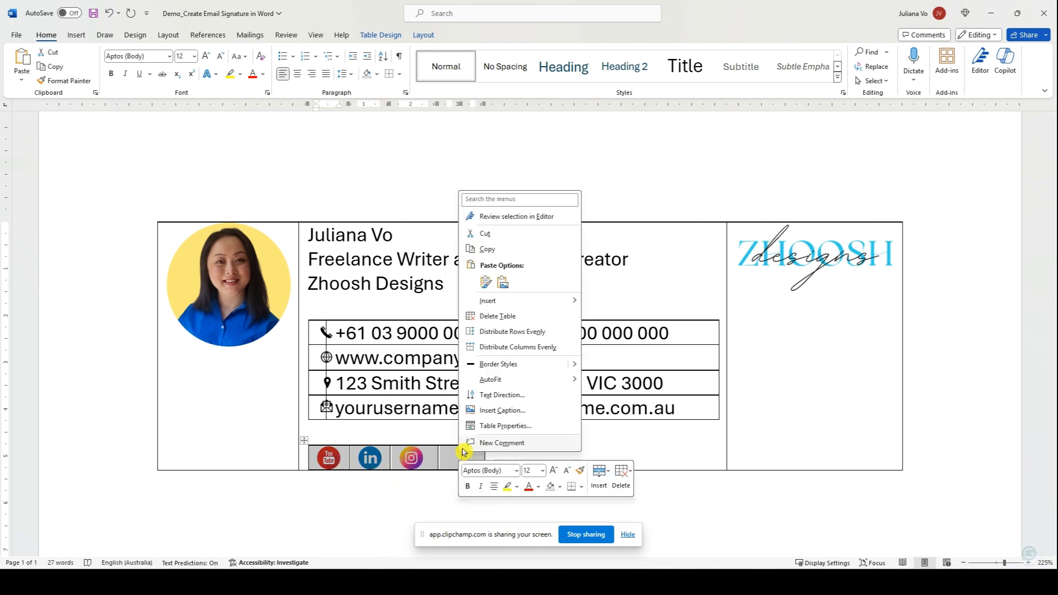
{"action": "left_click", "coordinate": [519, 345]}
{"action": "scroll", "coordinate": [548, 330], "scroll_direction": "up", "scroll_amount": 1}
Remove every border from the icon row's cells, then select the name line.
{"action": "left_click", "coordinate": [600, 492]}
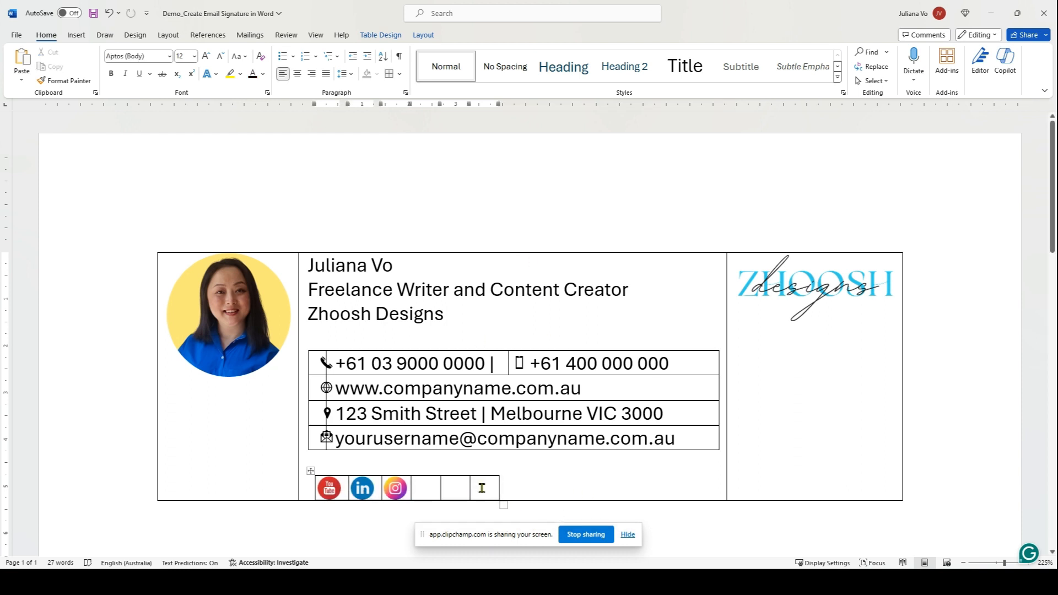
{"action": "left_click_drag", "start_coordinate": [482, 489], "coordinate": [324, 489]}
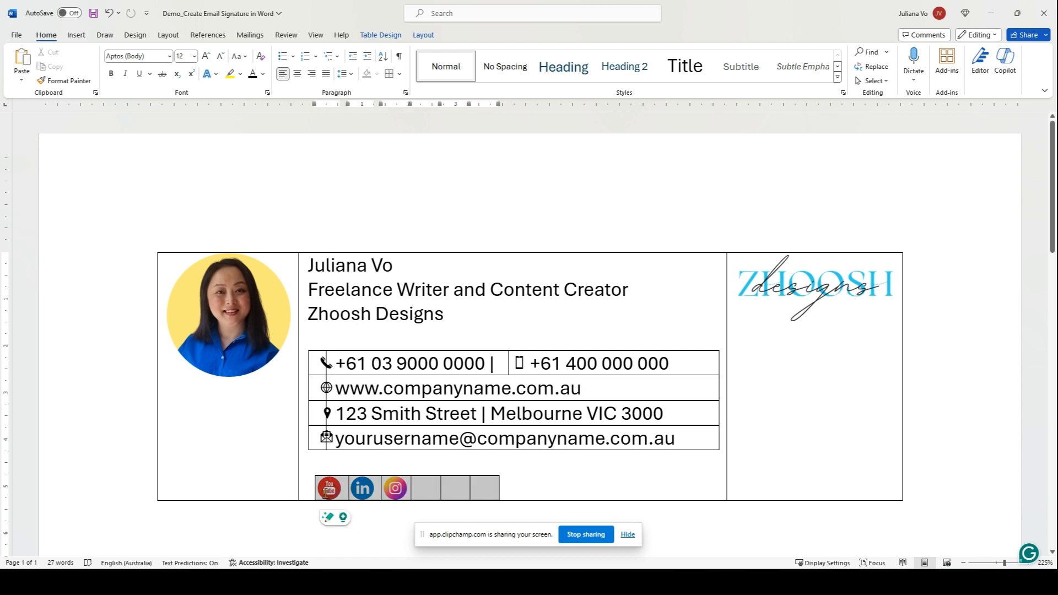
{"action": "left_click", "coordinate": [400, 75]}
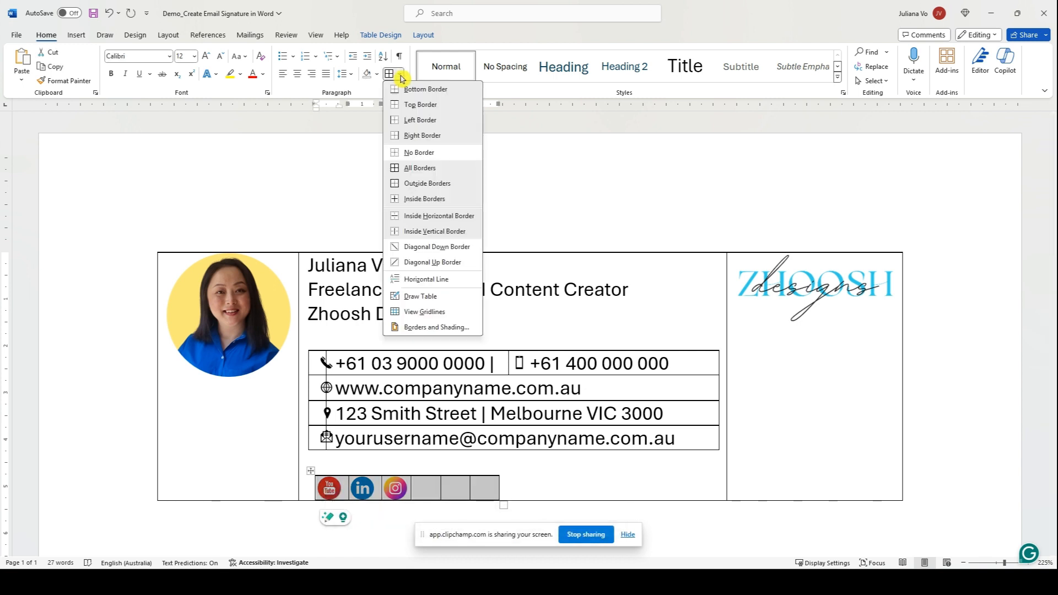
{"action": "left_click", "coordinate": [425, 155]}
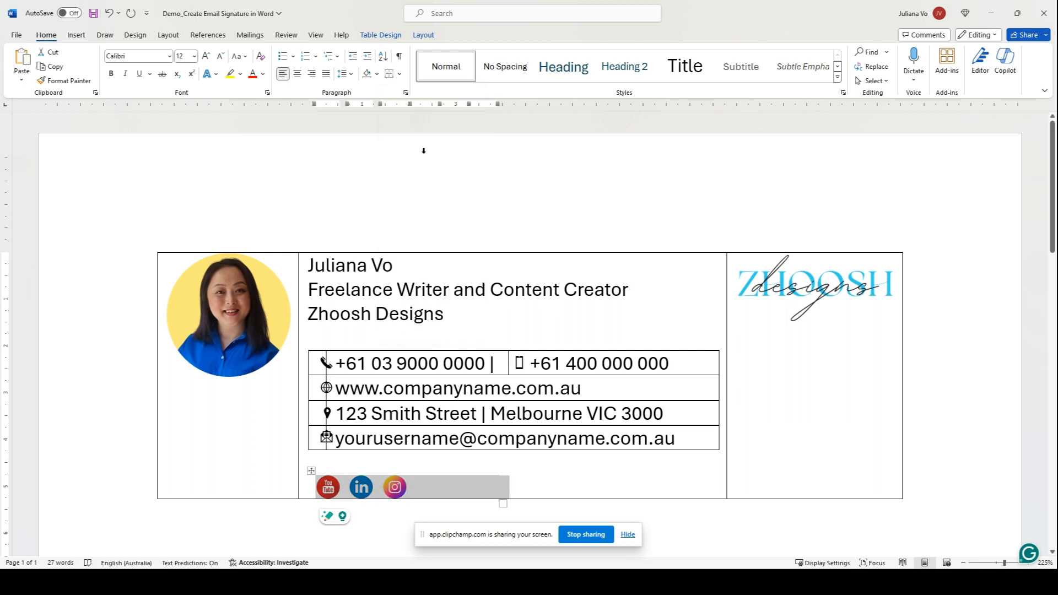
{"action": "left_click", "coordinate": [396, 266]}
{"action": "left_click_drag", "start_coordinate": [399, 265], "coordinate": [308, 266]}
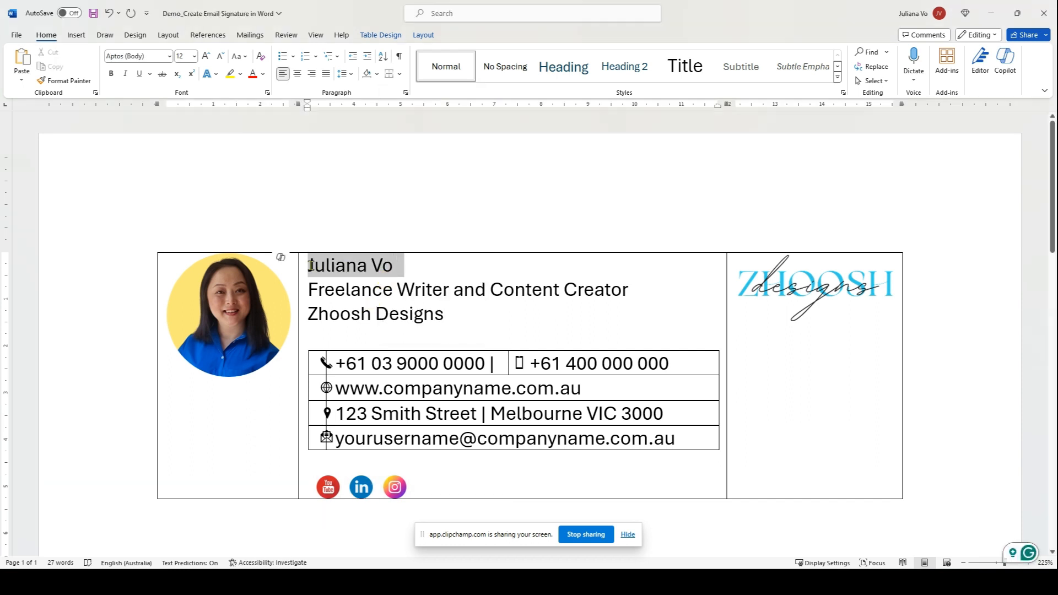
Bold the name, then set the name lines and contact table in Calibri.
{"action": "left_click", "coordinate": [111, 74]}
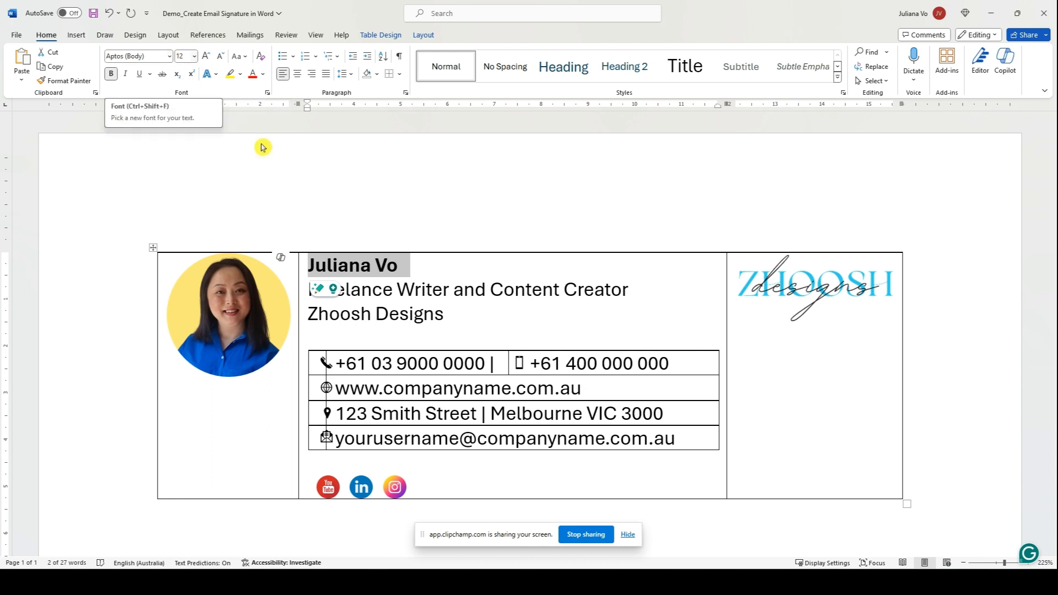
{"action": "left_click", "coordinate": [375, 267]}
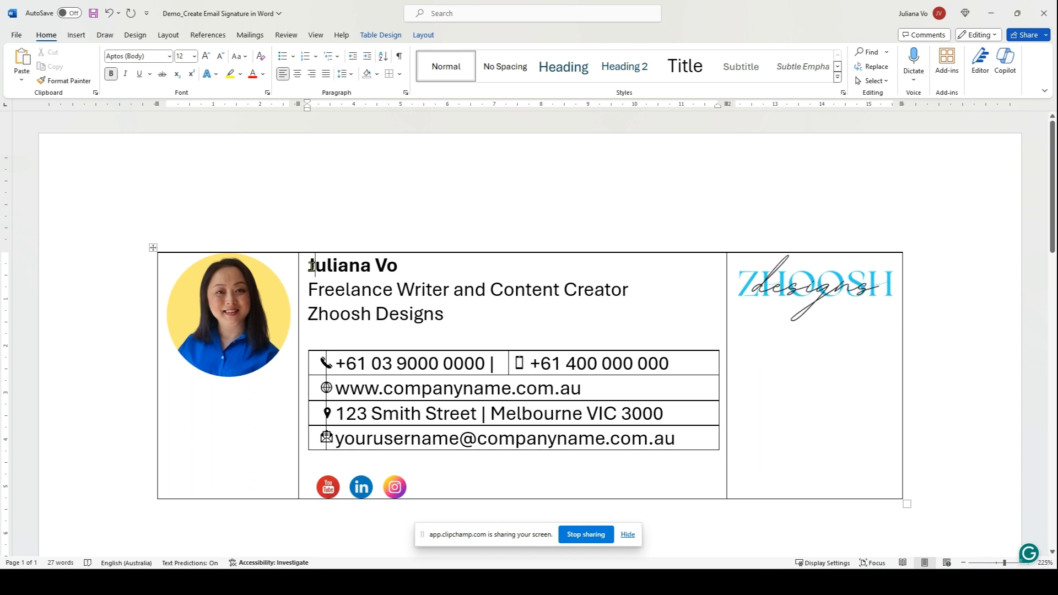
{"action": "left_click_drag", "start_coordinate": [312, 266], "coordinate": [618, 438]}
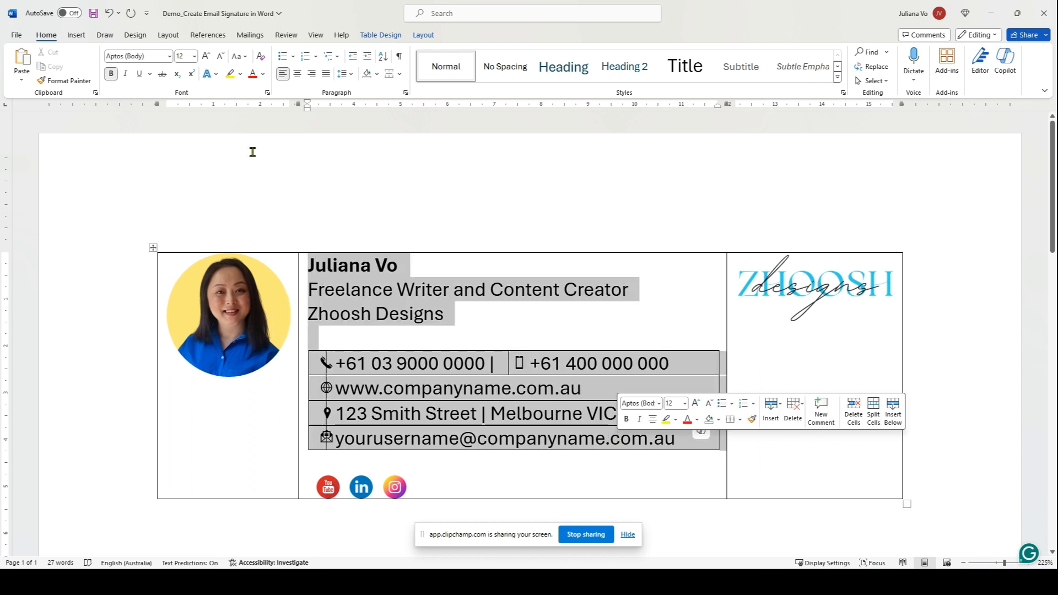
{"action": "left_click", "coordinate": [170, 58]}
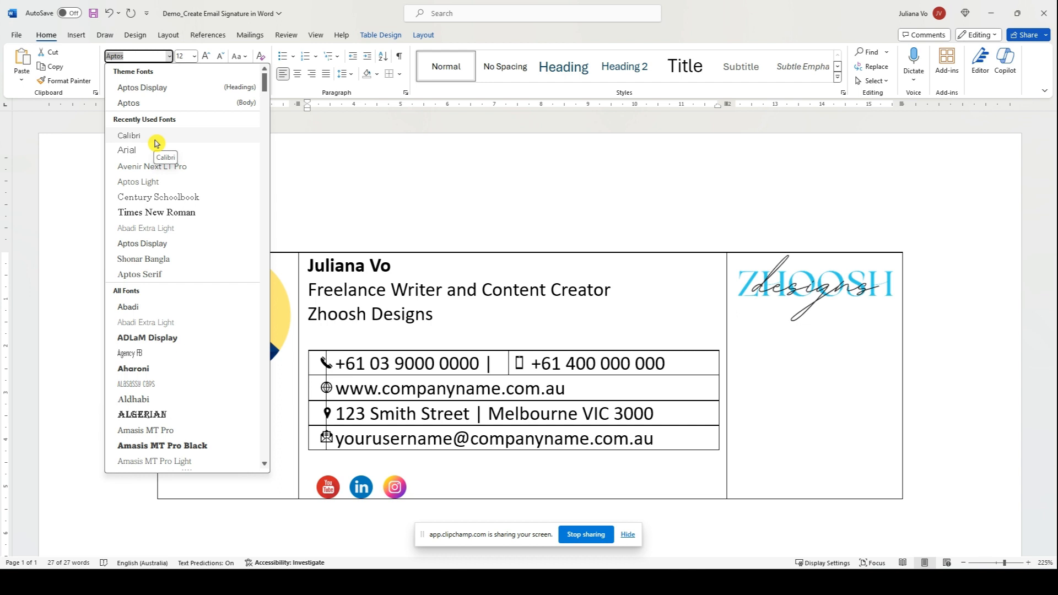
{"action": "left_click", "coordinate": [155, 143]}
Make the person's name bold and light blue.
{"action": "left_click_drag", "start_coordinate": [308, 266], "coordinate": [414, 266]}
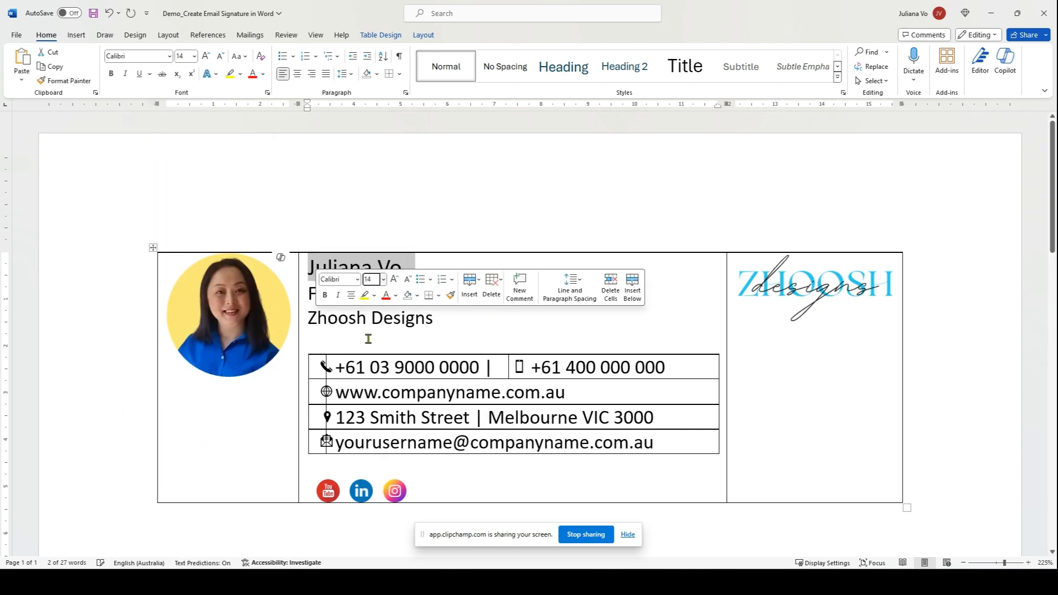
{"action": "left_click", "coordinate": [324, 296]}
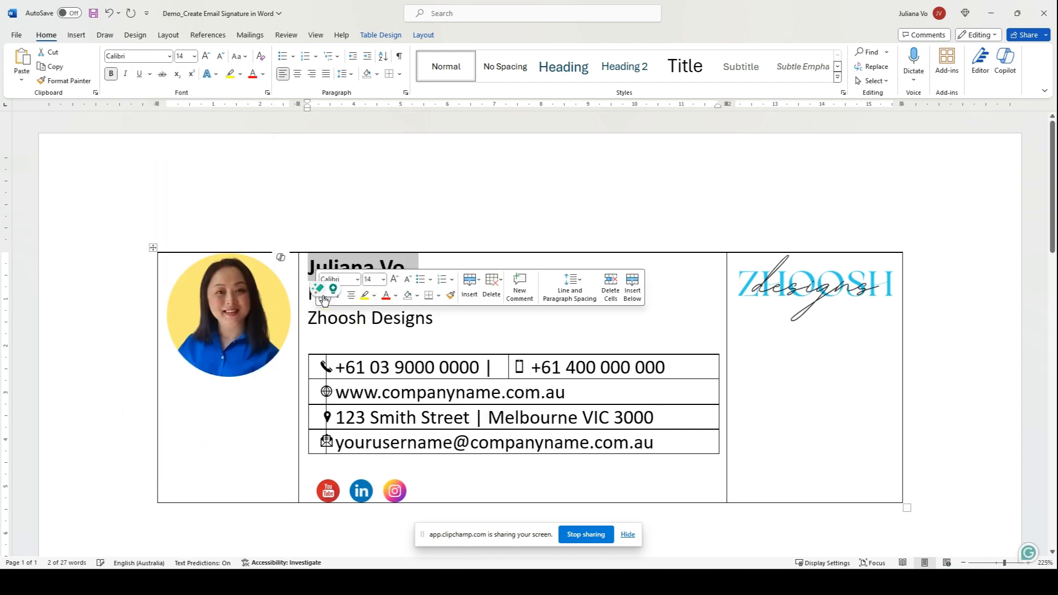
{"action": "left_click", "coordinate": [264, 76]}
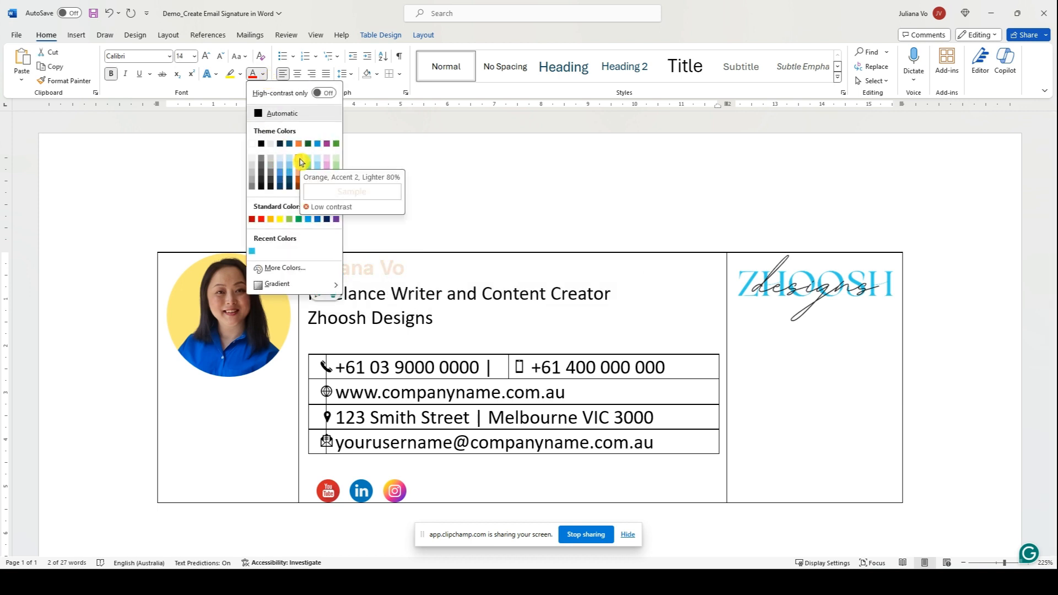
{"action": "left_click", "coordinate": [251, 254]}
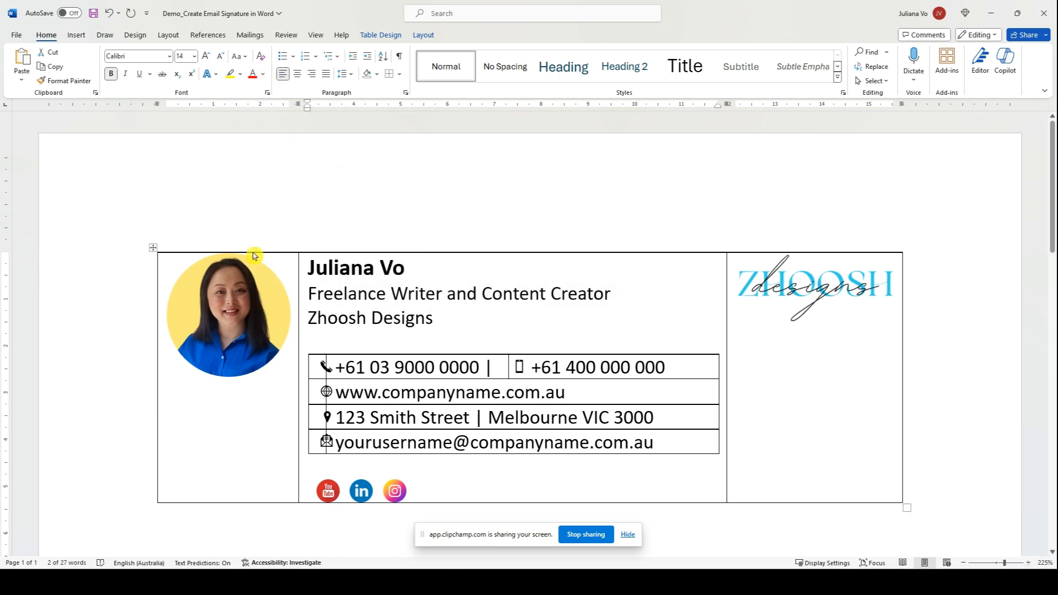
Bold the Zhoosh Designs company line.
{"action": "left_click", "coordinate": [470, 304]}
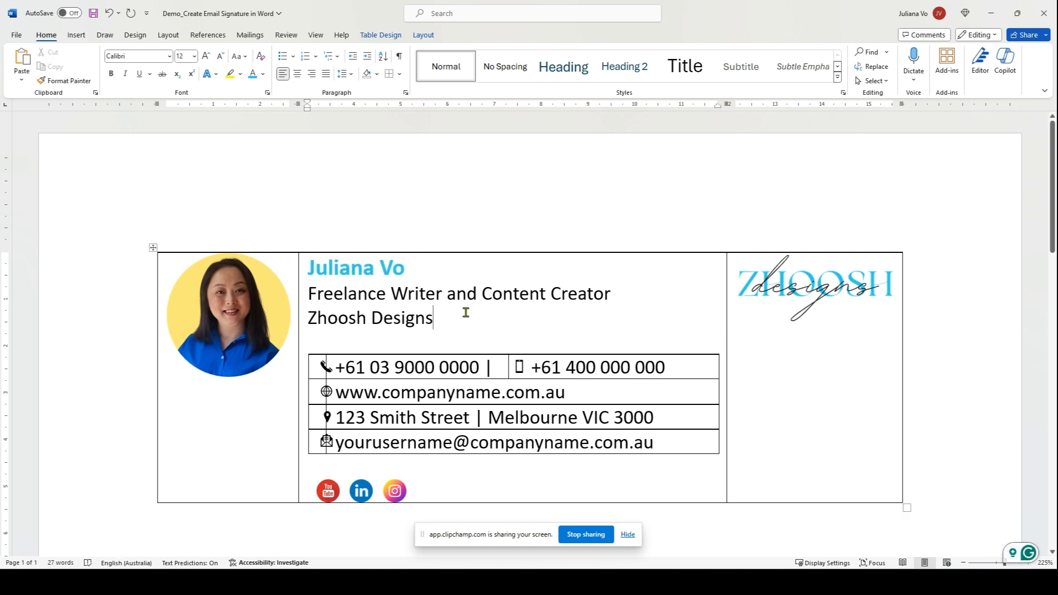
{"action": "left_click_drag", "start_coordinate": [441, 318], "coordinate": [306, 319]}
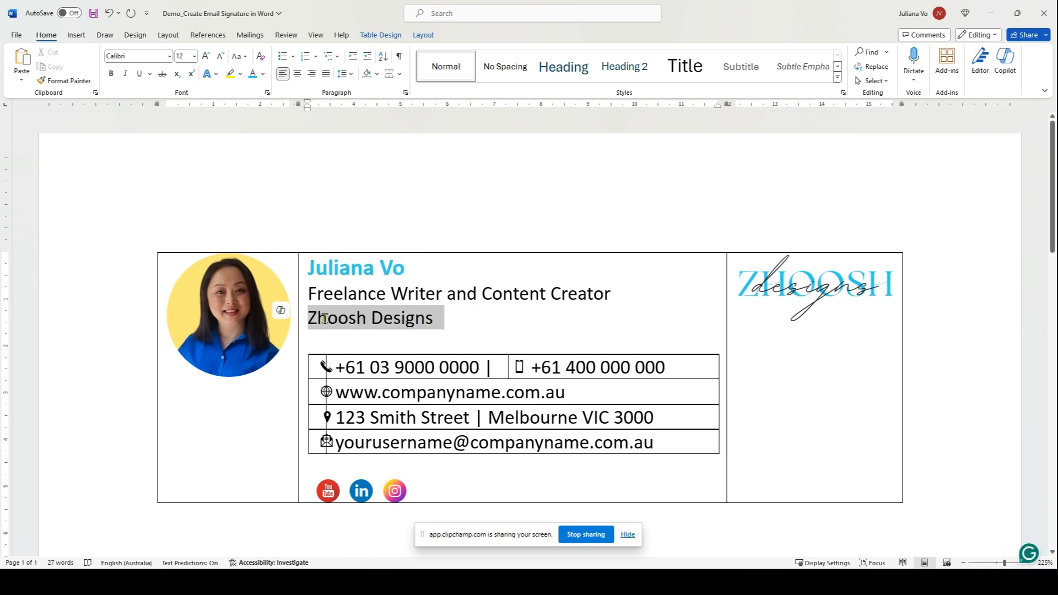
{"action": "left_click", "coordinate": [111, 73]}
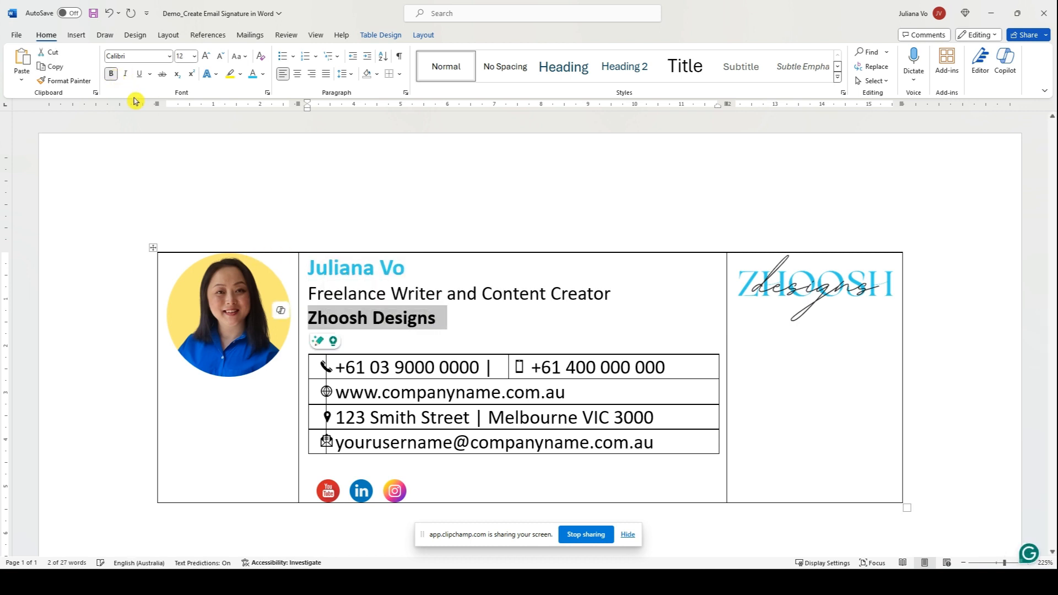
{"action": "left_click", "coordinate": [541, 303]}
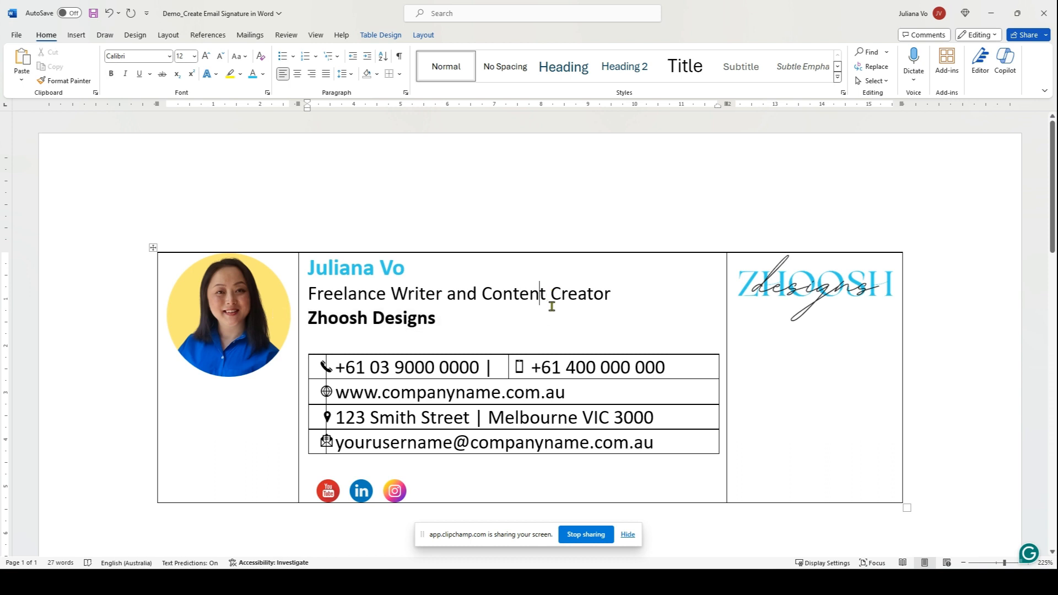
{"action": "scroll", "coordinate": [551, 307], "scroll_direction": "down", "scroll_amount": 3}
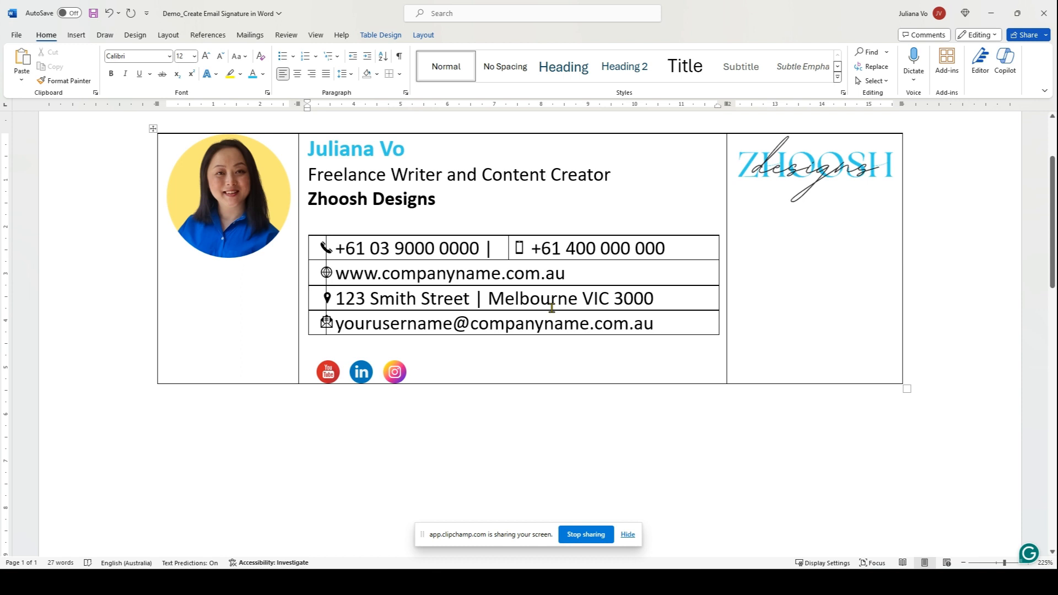
Fill the phone icon cyan with Graphics Fill, then undo the recent formatting.
{"action": "left_click", "coordinate": [326, 251]}
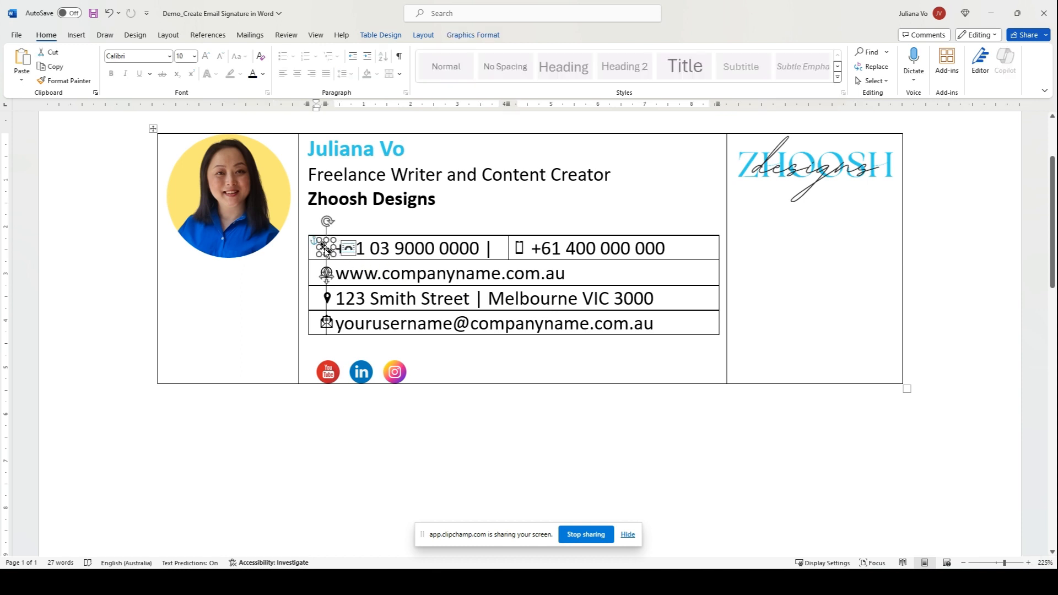
{"action": "left_click", "coordinate": [458, 35]}
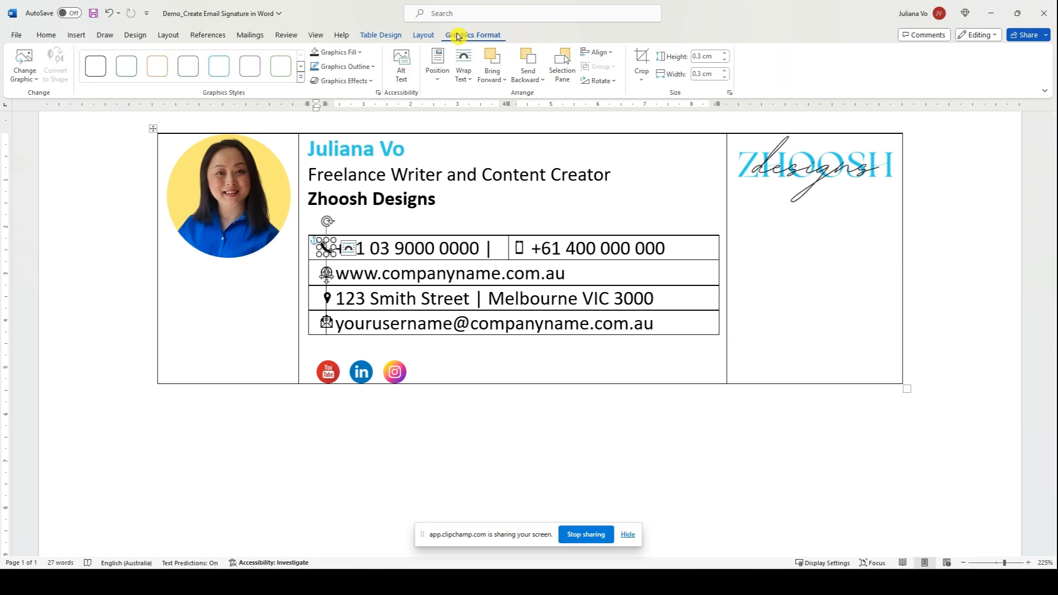
{"action": "left_click", "coordinate": [362, 53]}
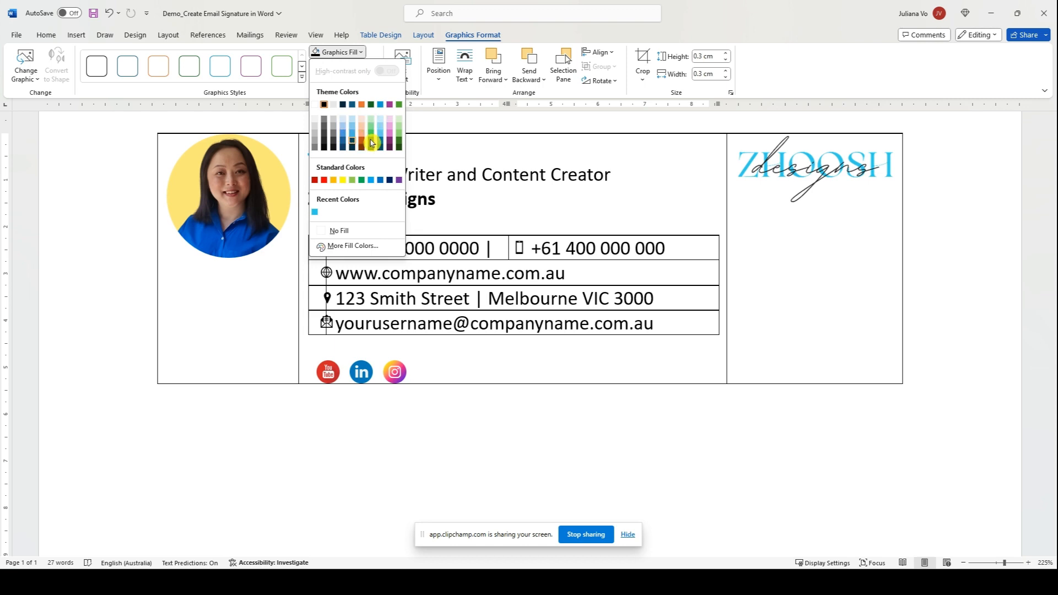
{"action": "left_click", "coordinate": [315, 212]}
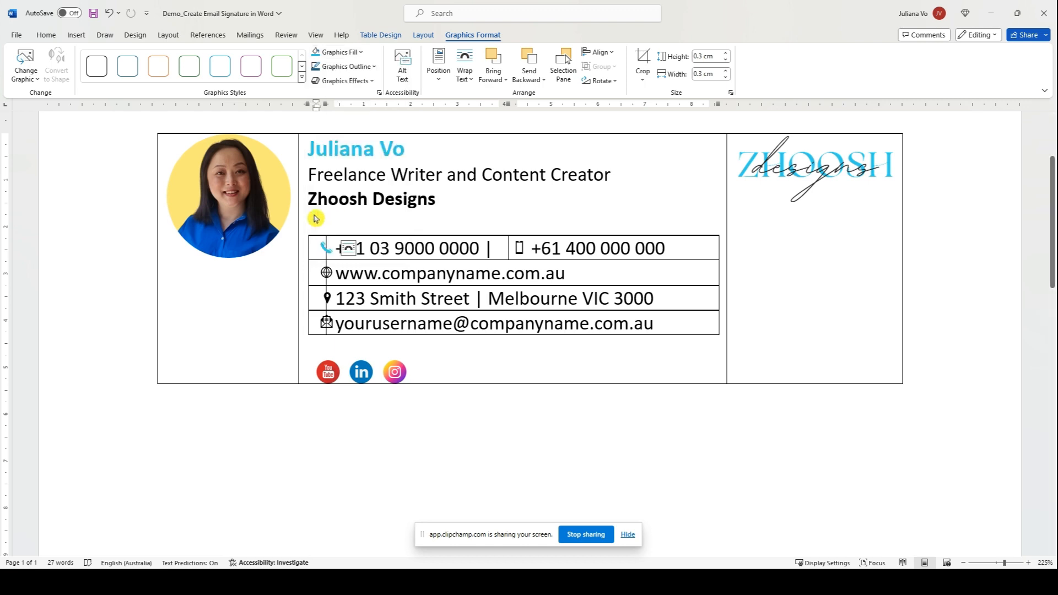
{"action": "left_click", "coordinate": [325, 299]}
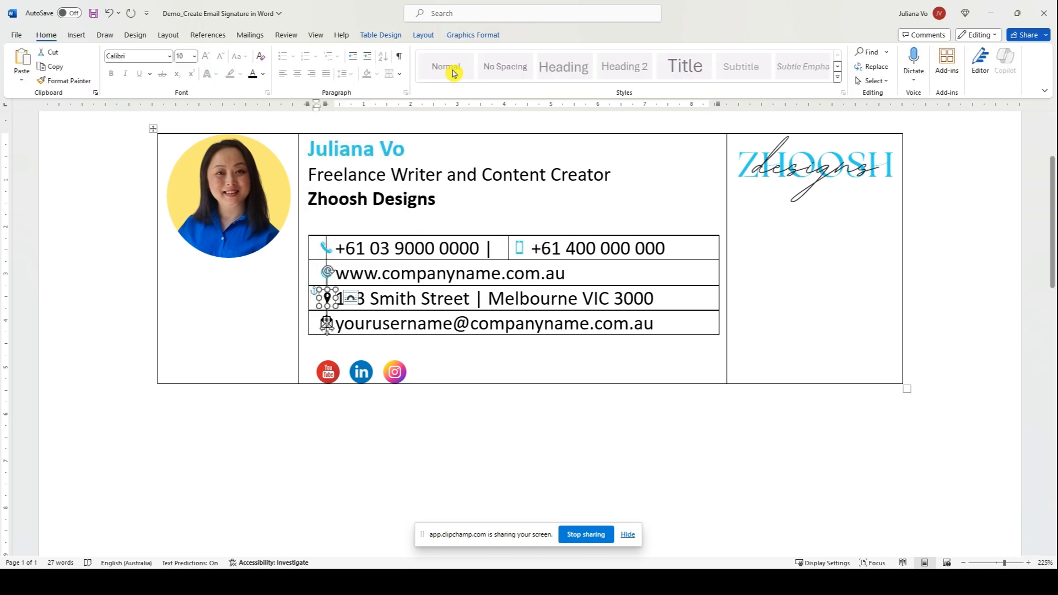
{"action": "key", "text": "ctrl+z"}
{"action": "key", "text": "ctrl+z"}
{"action": "key", "text": "ctrl+z"}
{"action": "key", "text": "ctrl+z"}
{"action": "key", "text": "ctrl+z"}
{"action": "key", "text": "ctrl+z"}
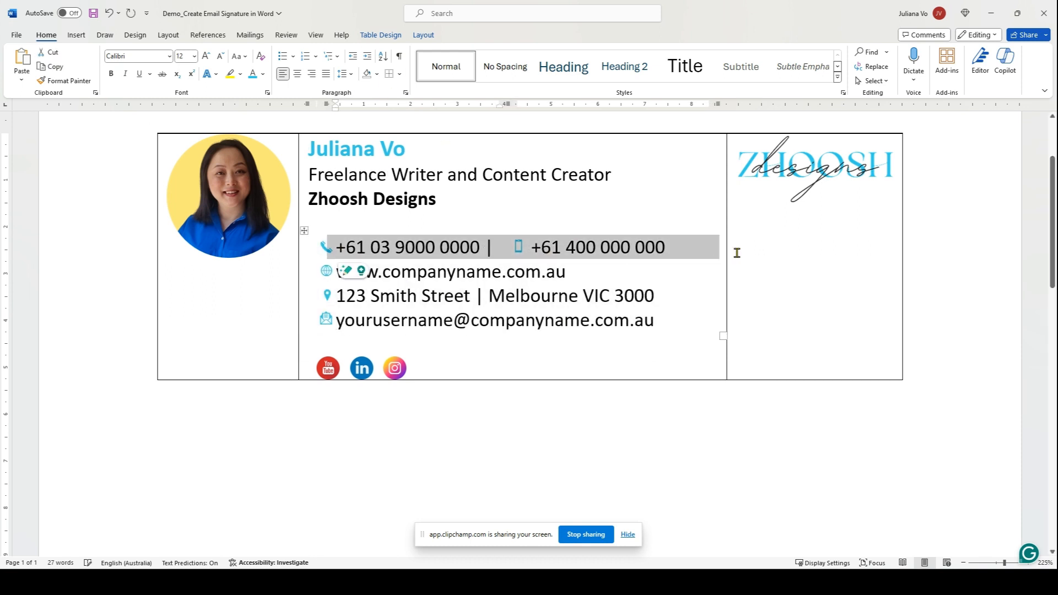
Undo one more step and give the signature block a light-blue, thicker border.
{"action": "key", "text": "ctrl+z"}
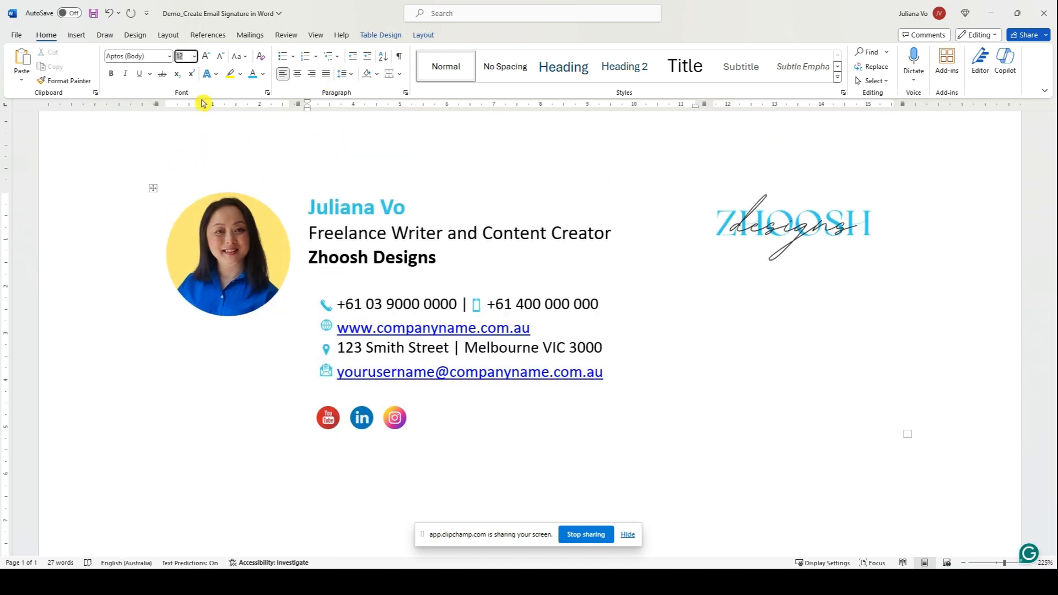
{"action": "left_click_drag", "start_coordinate": [442, 409], "coordinate": [316, 197]}
{"action": "left_click", "coordinate": [399, 74]}
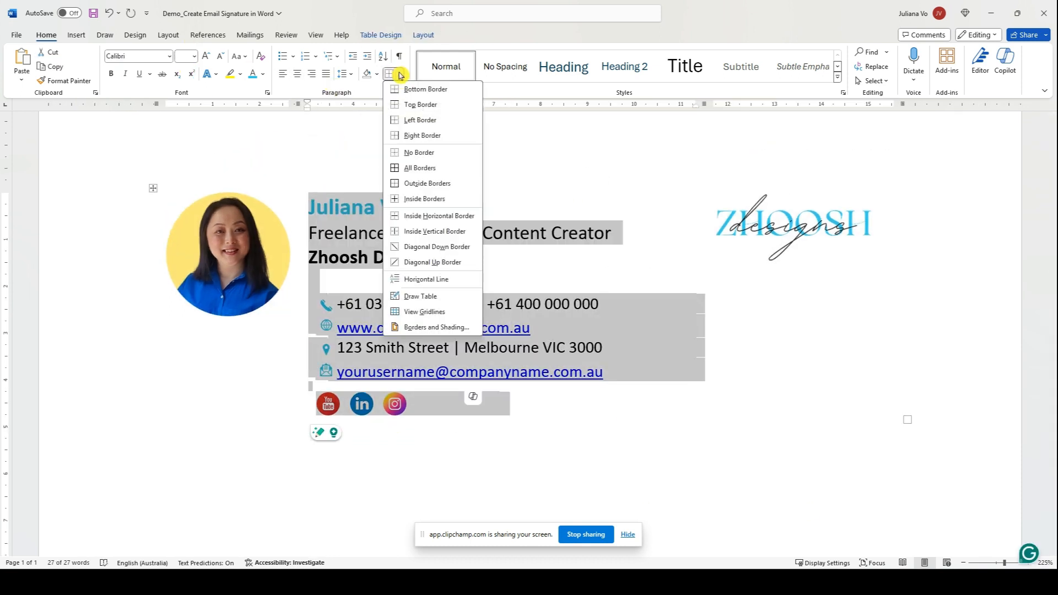
{"action": "left_click", "coordinate": [405, 252]}
{"action": "left_click", "coordinate": [400, 73]}
{"action": "left_click", "coordinate": [422, 331]}
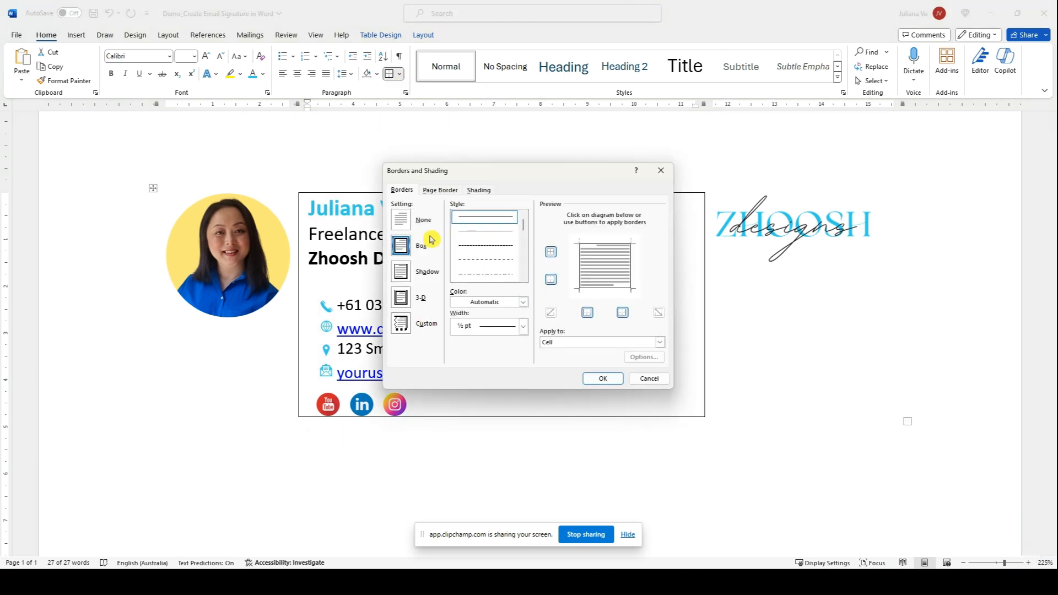
{"action": "left_click", "coordinate": [480, 302]}
{"action": "left_click", "coordinate": [456, 453]}
{"action": "left_click", "coordinate": [496, 328]}
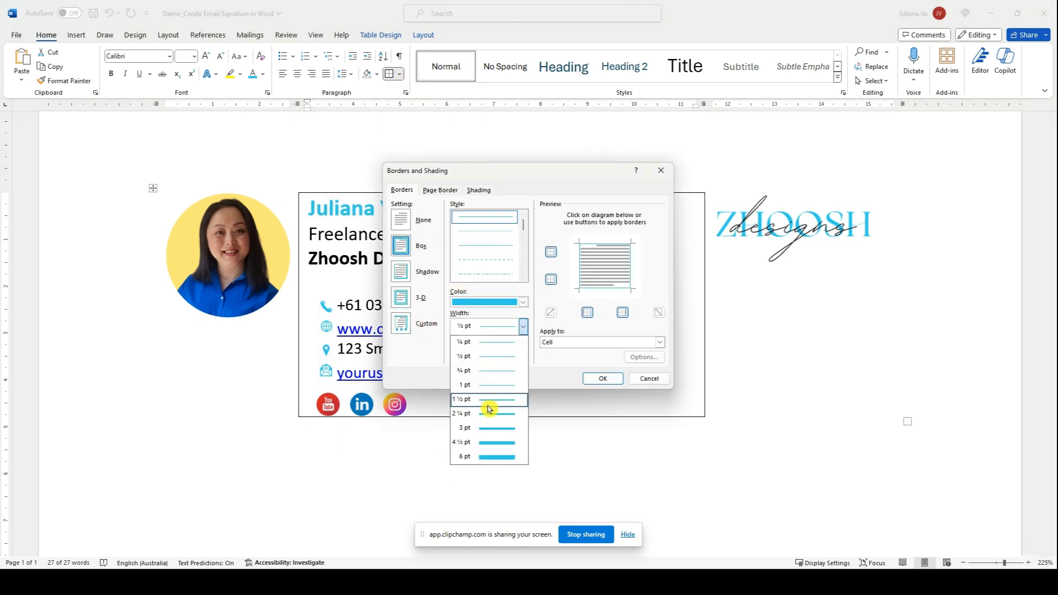
{"action": "left_click", "coordinate": [487, 411]}
{"action": "left_click", "coordinate": [603, 378]}
Keep only a light-blue left border beside the name and contact details.
{"action": "left_click", "coordinate": [399, 74]}
{"action": "left_click", "coordinate": [419, 152]}
{"action": "left_click", "coordinate": [400, 73]}
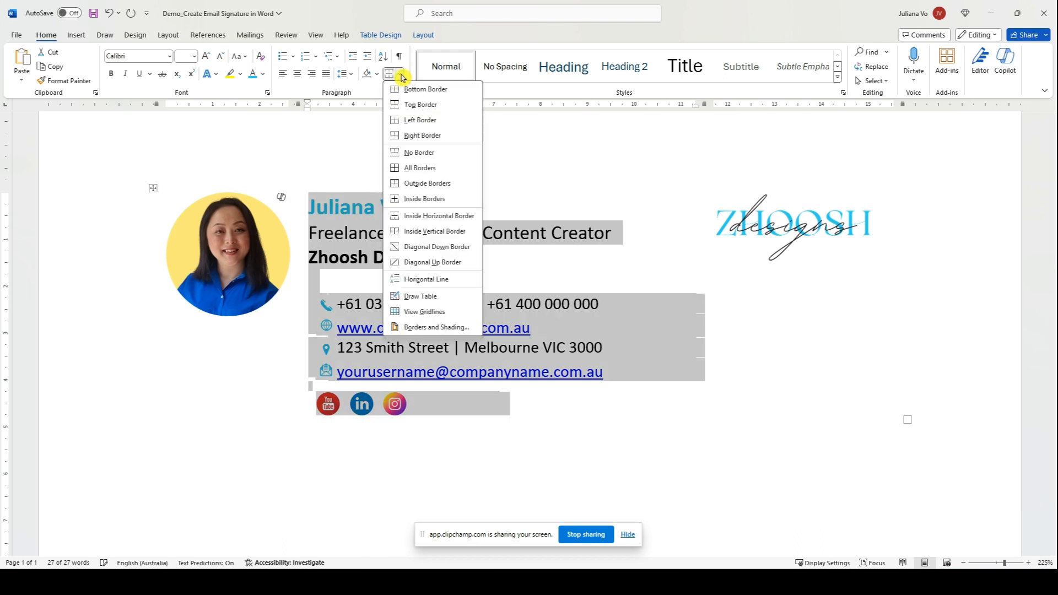
{"action": "left_click", "coordinate": [411, 120]}
{"action": "left_click", "coordinate": [538, 266]}
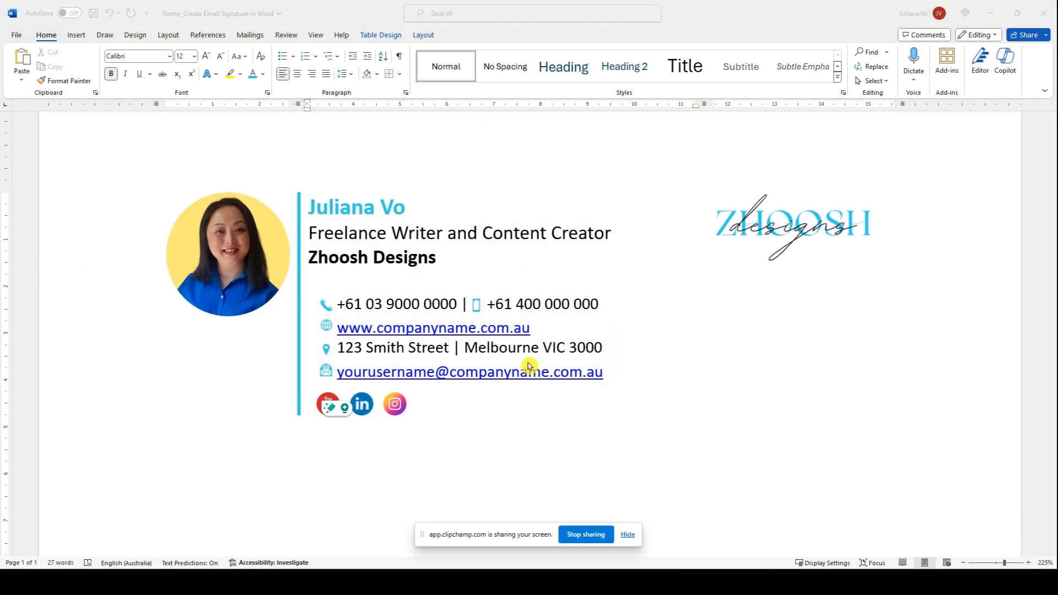
Set the four contact rows' line spacing to 1.15.
{"action": "left_click", "coordinate": [562, 347]}
{"action": "left_click_drag", "start_coordinate": [600, 371], "coordinate": [331, 300]}
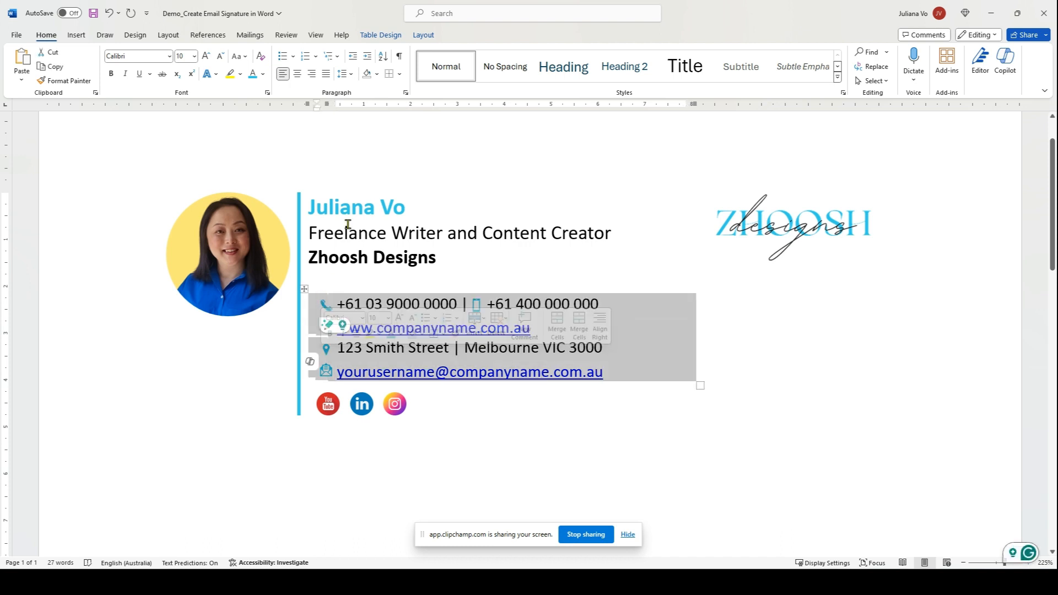
{"action": "left_click", "coordinate": [347, 73]}
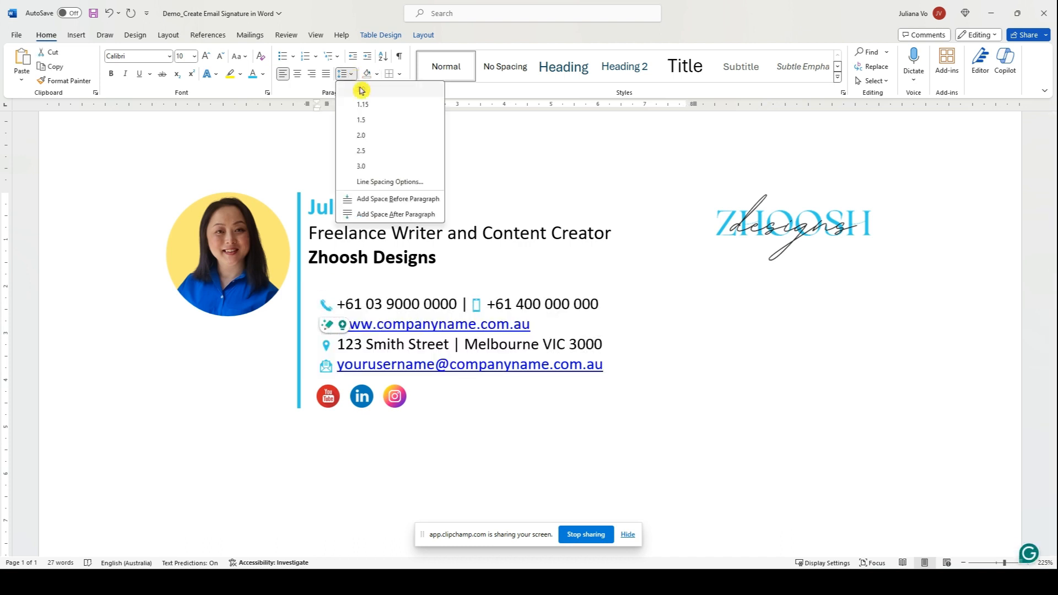
{"action": "left_click", "coordinate": [361, 104]}
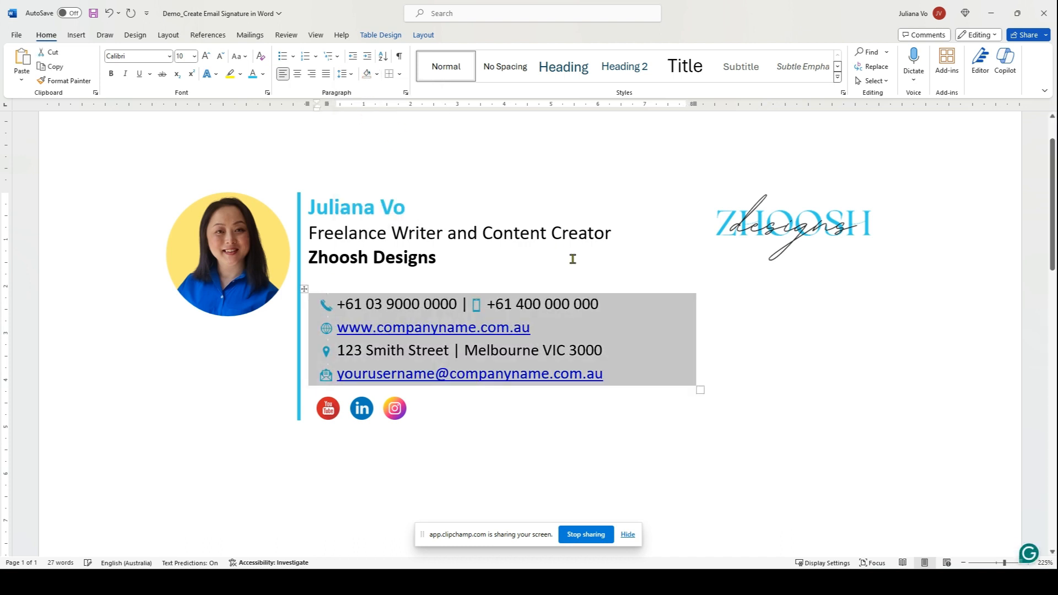
{"action": "left_click", "coordinate": [185, 342]}
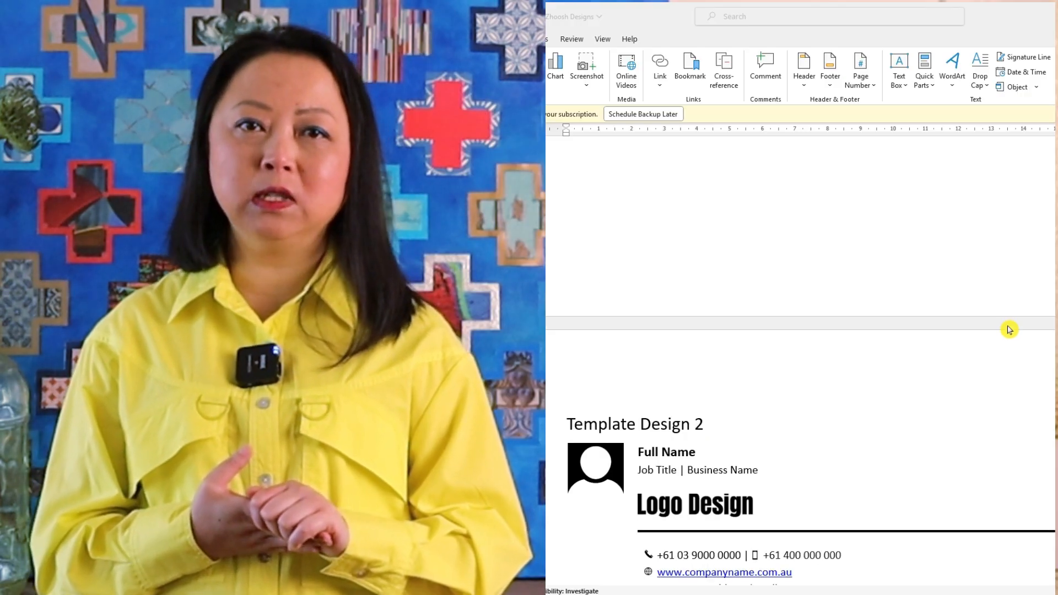
{"action": "scroll", "coordinate": [1009, 329], "scroll_direction": "down", "scroll_amount": 5}
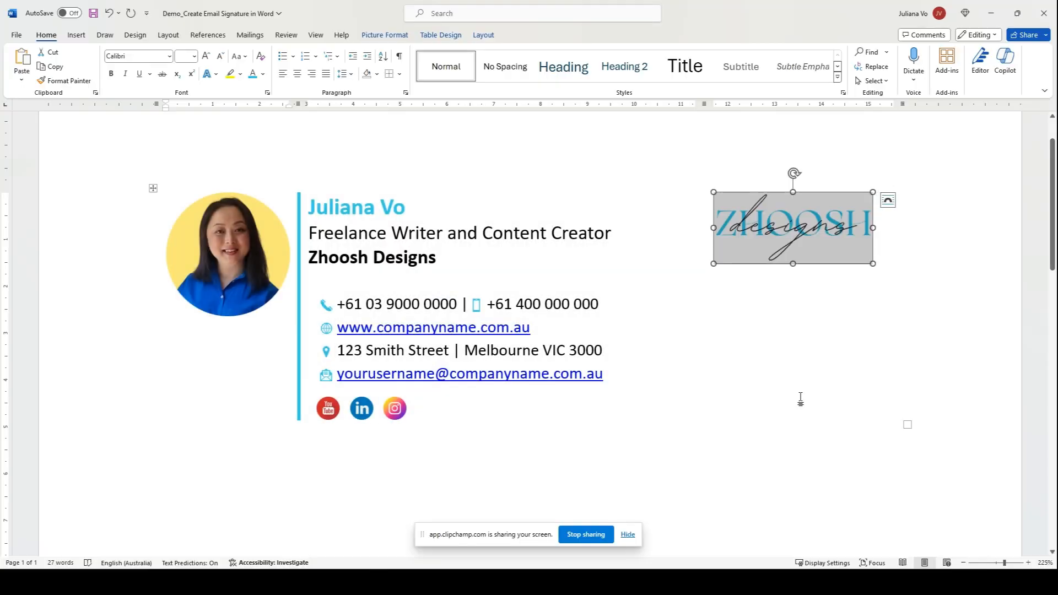
{"action": "left_click", "coordinate": [871, 394]}
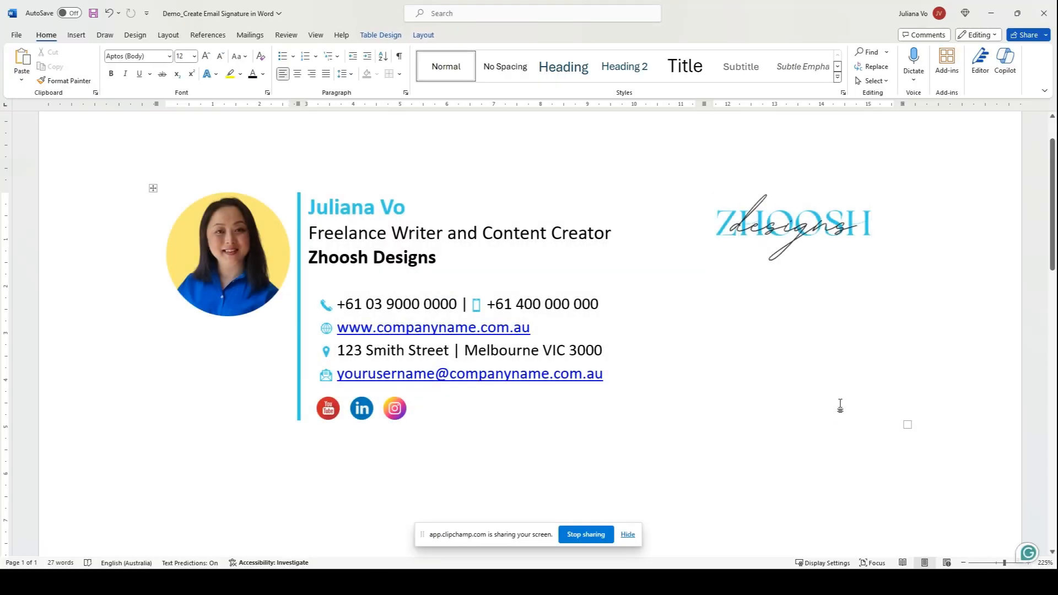
{"action": "mouse_move", "coordinate": [838, 406]}
{"action": "left_mouse_down"}
{"action": "mouse_move", "coordinate": [225, 321]}
{"action": "mouse_move", "coordinate": [146, 300]}
{"action": "mouse_move", "coordinate": [143, 94]}
{"action": "left_mouse_up"}
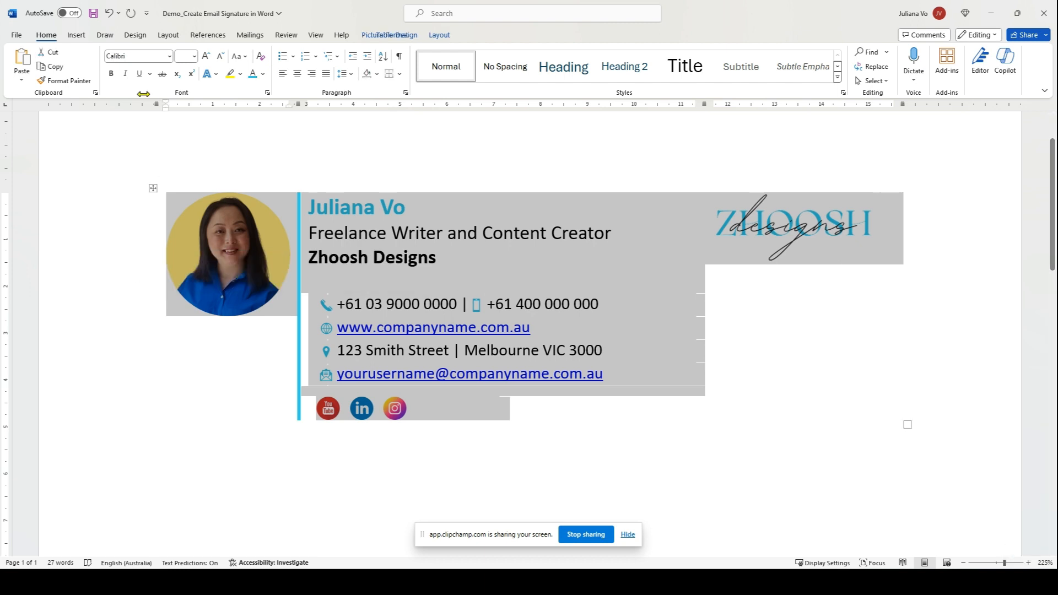
Copy the whole signature table to the clipboard.
{"action": "left_click", "coordinate": [57, 68]}
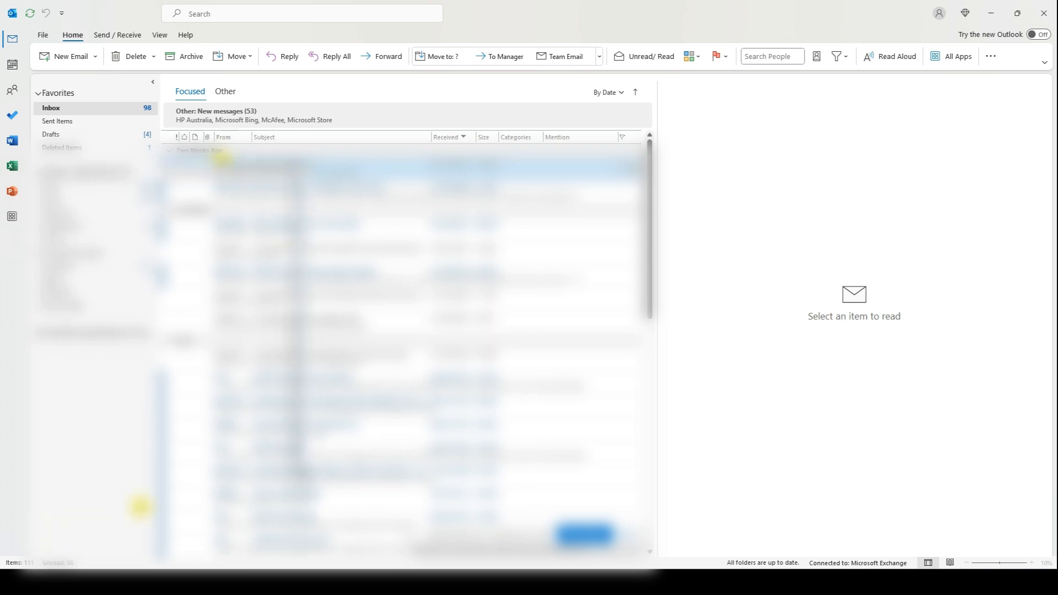
Create a new Outlook signature named Demo under Options > Mail > Signatures.
{"action": "left_click", "coordinate": [43, 35]}
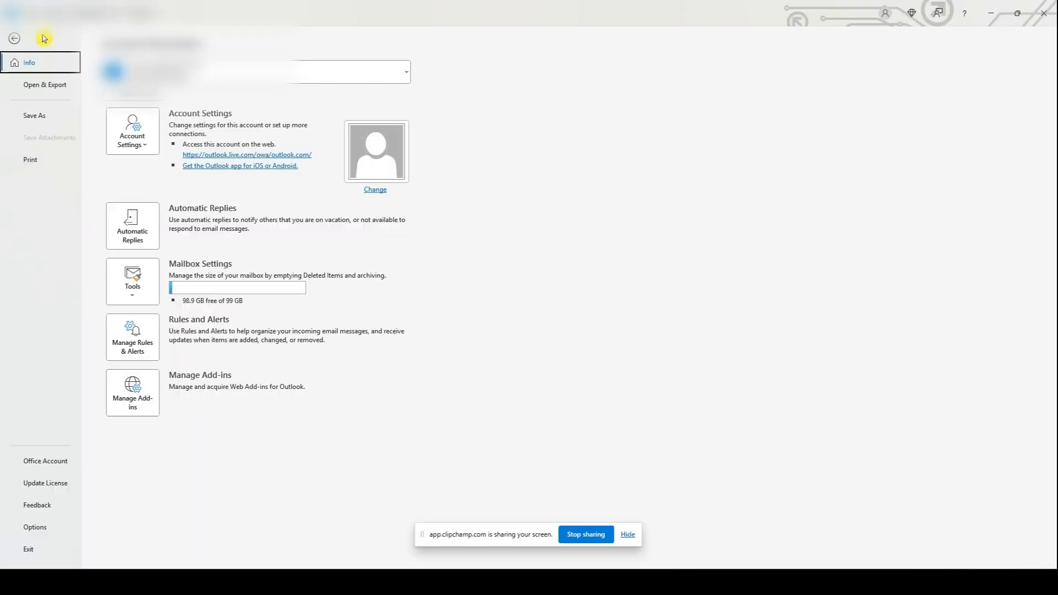
{"action": "left_click", "coordinate": [32, 530]}
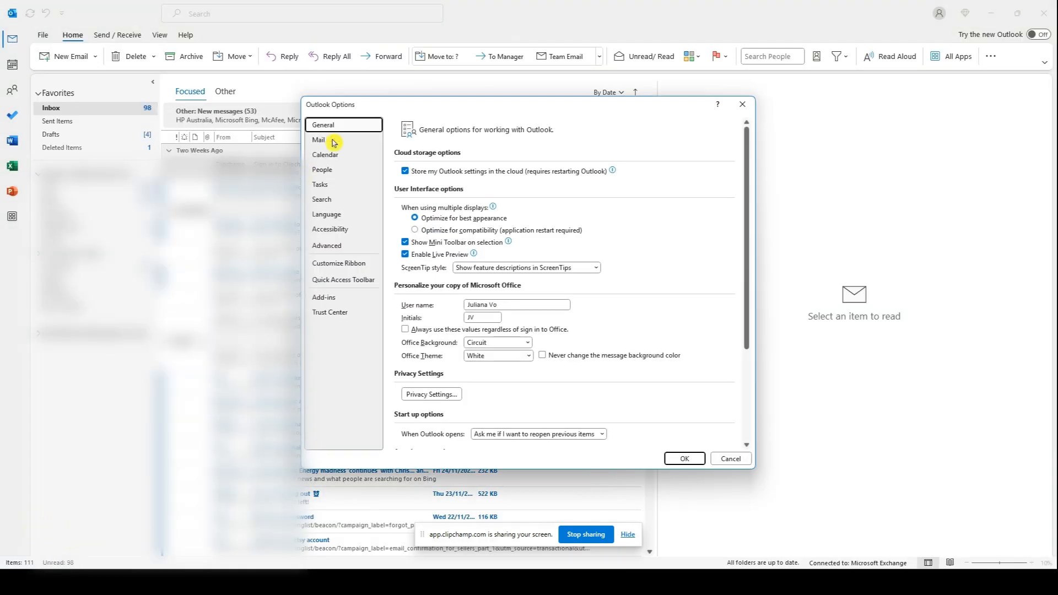
{"action": "left_click", "coordinate": [322, 145]}
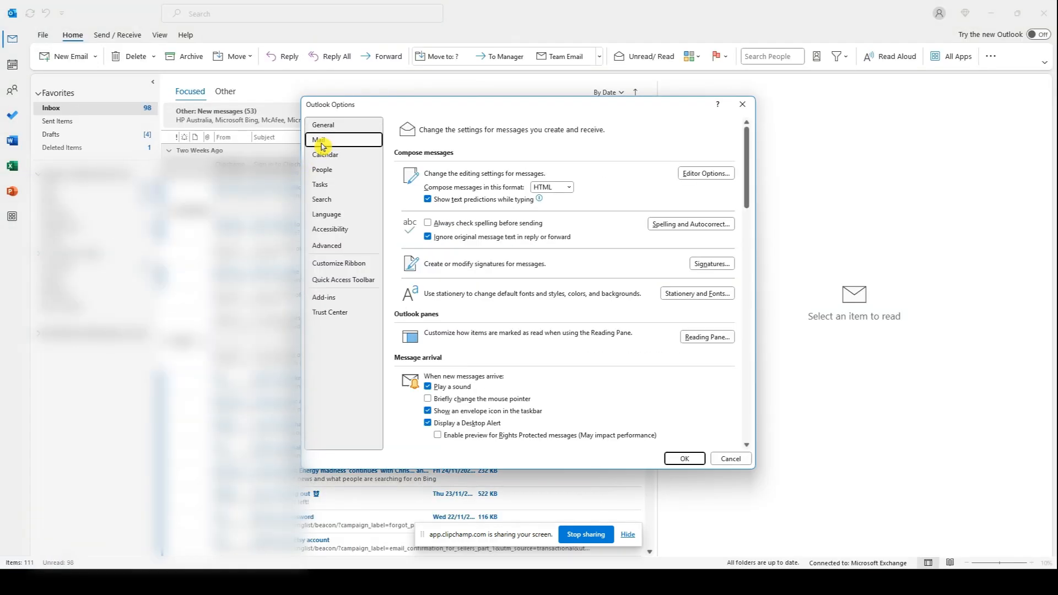
{"action": "left_click", "coordinate": [712, 264]}
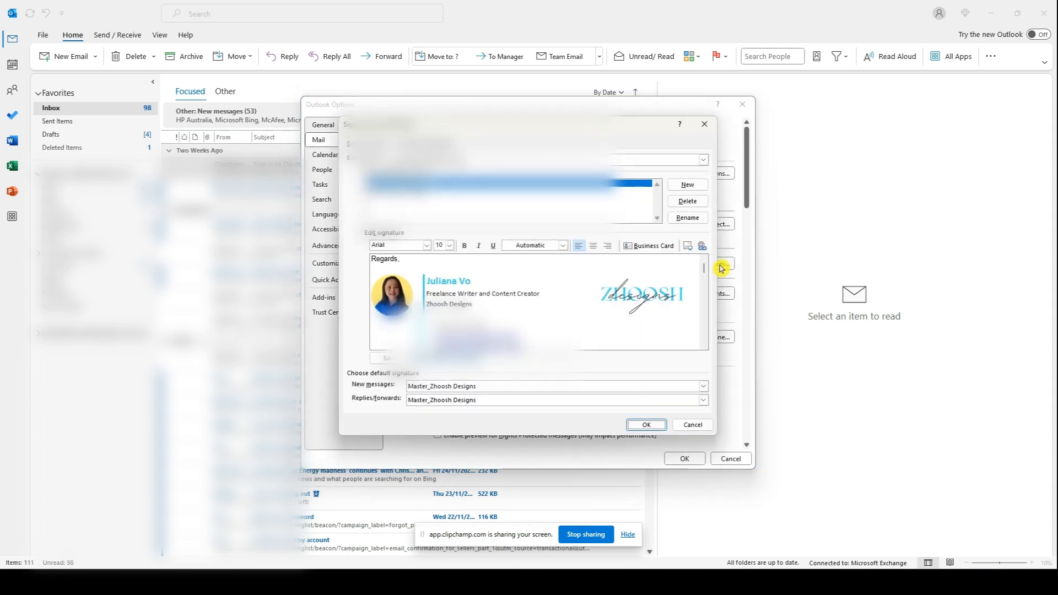
{"action": "left_click", "coordinate": [689, 187]}
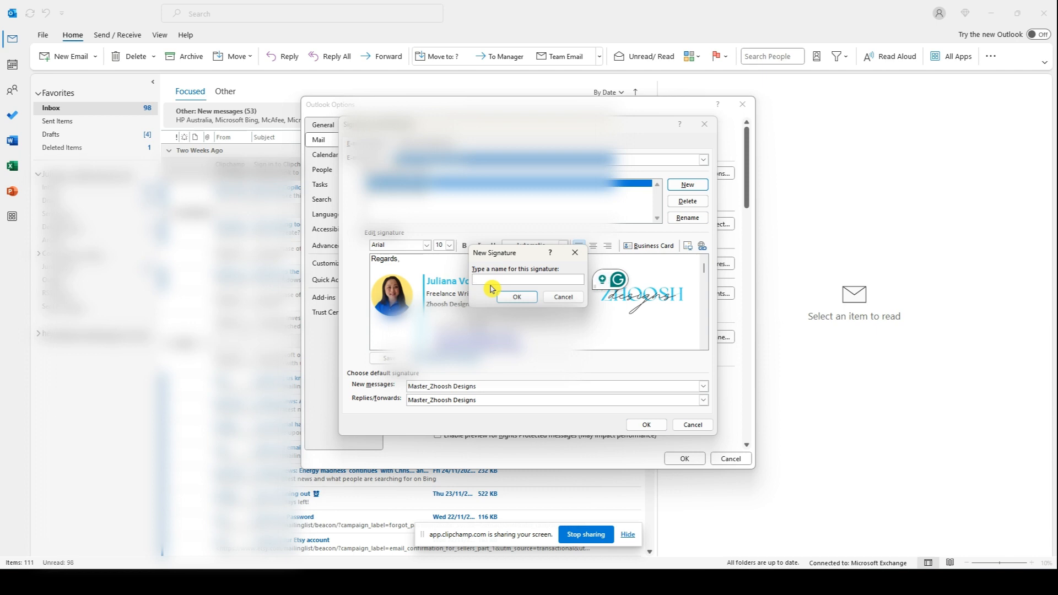
{"action": "type", "text": "Demo"}
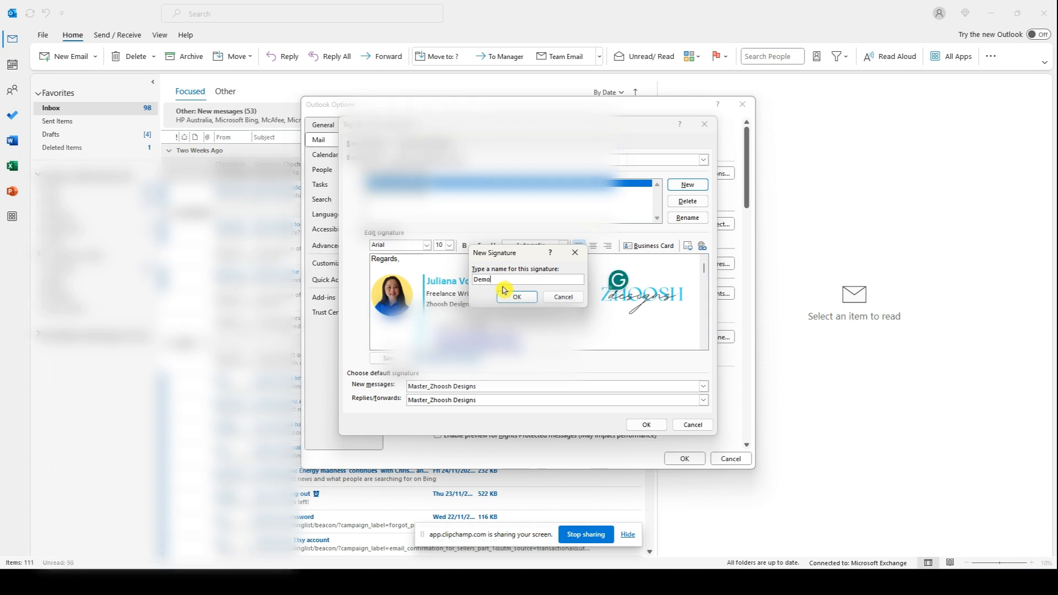
{"action": "left_click", "coordinate": [512, 297]}
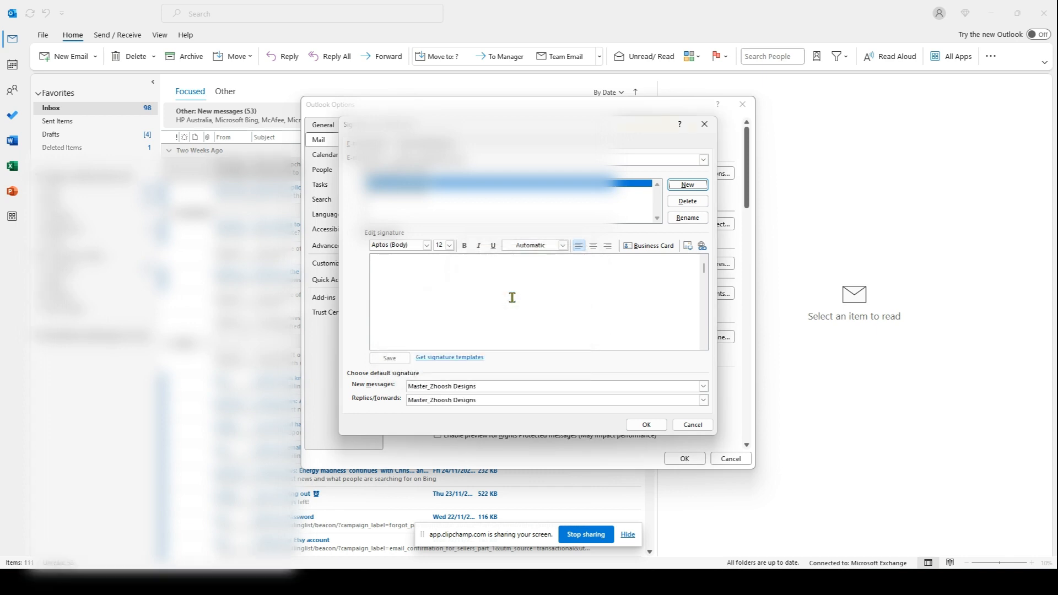
Type 'Regards,' and paste the Word signature block below it.
{"action": "left_click", "coordinate": [477, 289]}
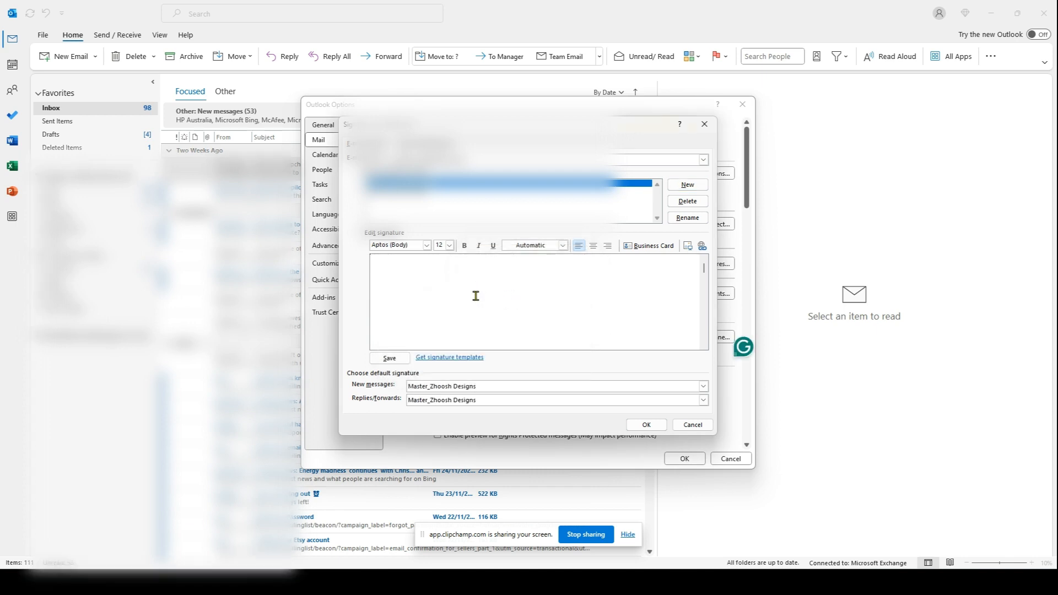
{"action": "type", "text": "Regard"}
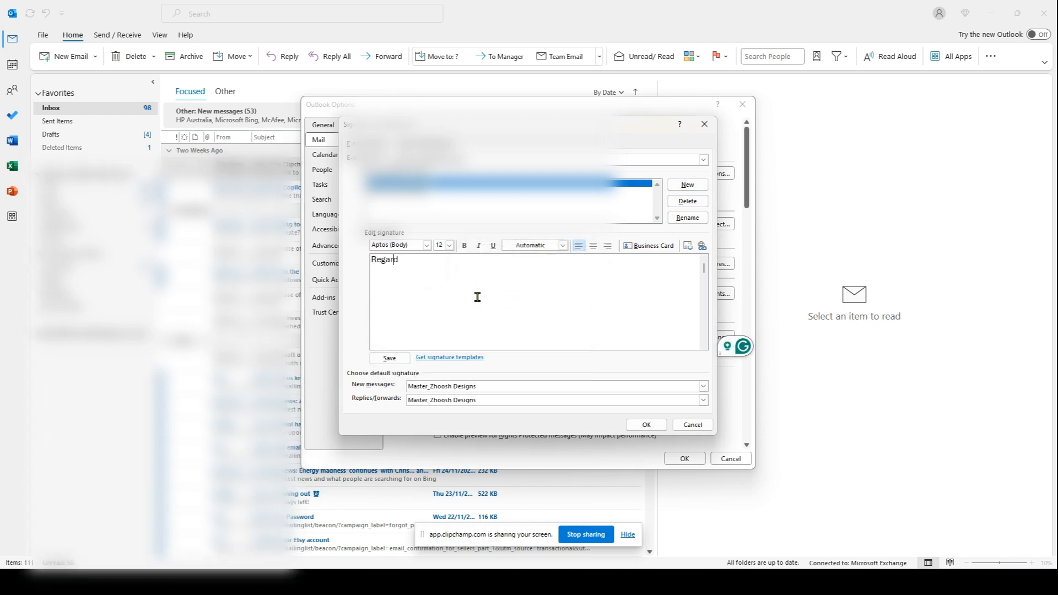
{"action": "type", "text": "s,"}
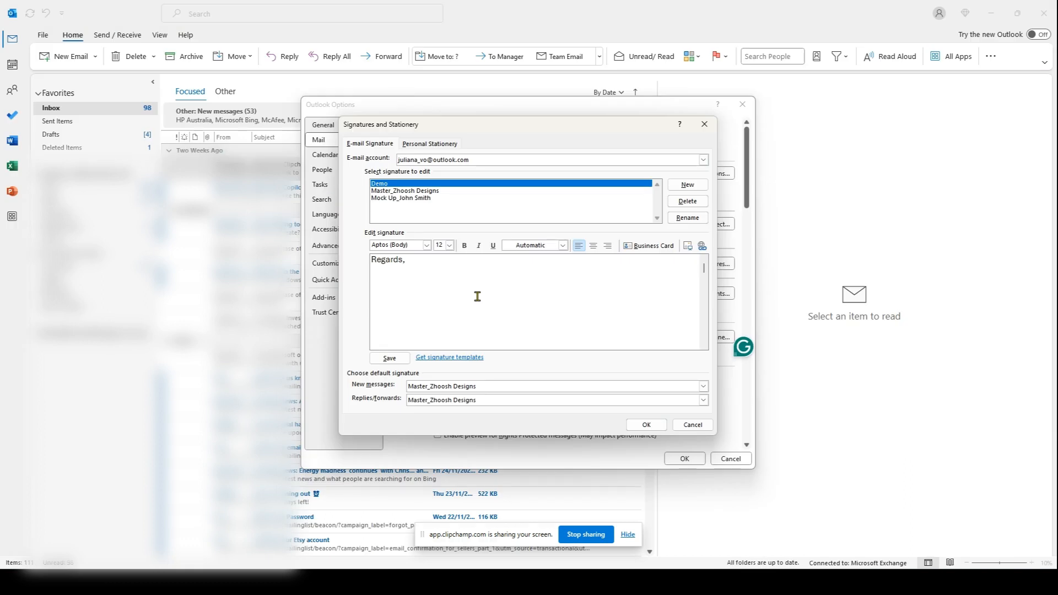
{"action": "key", "text": "ctrl+v"}
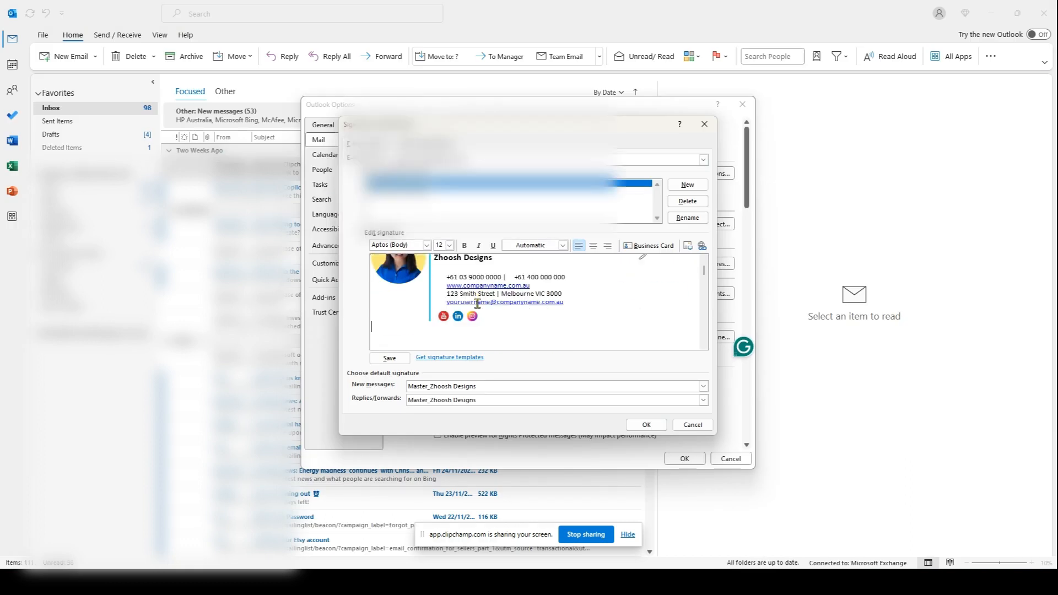
{"action": "scroll", "coordinate": [705, 275], "scroll_direction": "up", "scroll_amount": 3}
Set the 'Regards,' line to Arial.
{"action": "left_click_drag", "start_coordinate": [371, 259], "coordinate": [429, 249]}
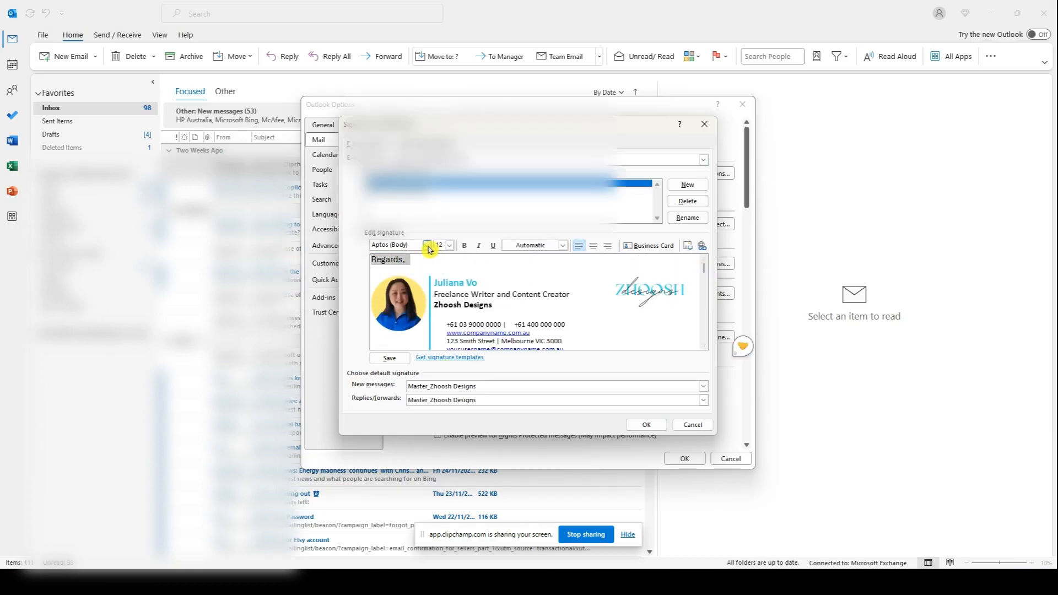
{"action": "left_click", "coordinate": [429, 249]}
{"action": "left_click", "coordinate": [292, 288]}
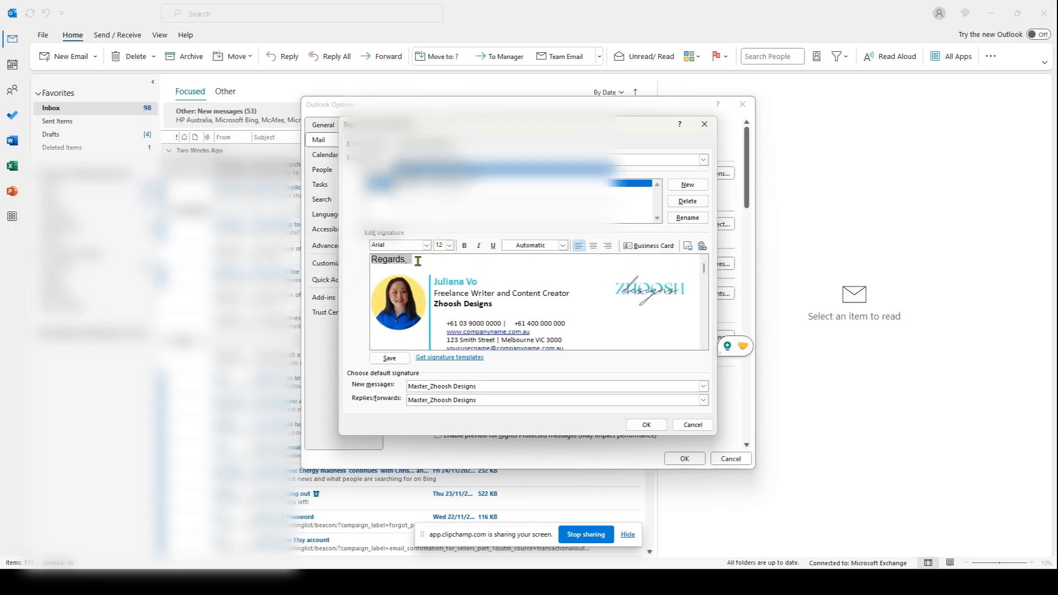
{"action": "left_click", "coordinate": [450, 245]}
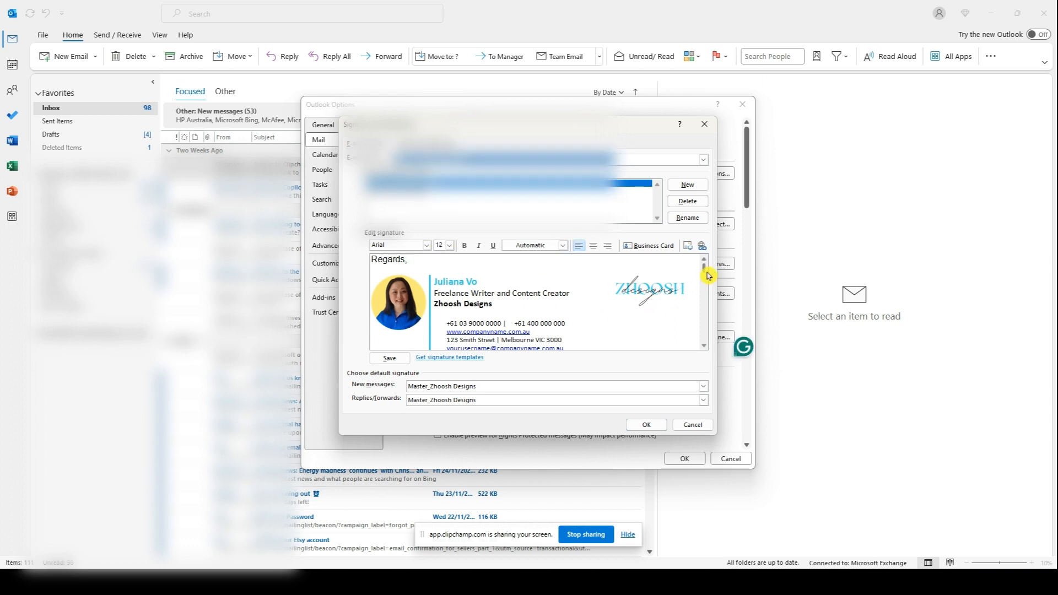
{"action": "scroll", "coordinate": [705, 276], "scroll_direction": "down", "scroll_amount": 2}
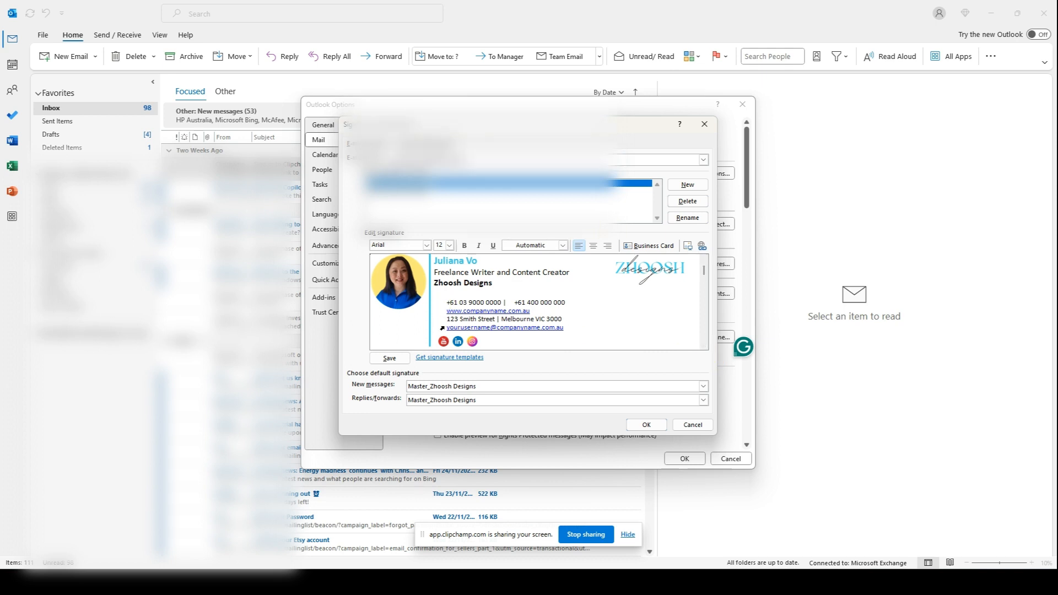
Link the YouTube icon to the pasted channel address.
{"action": "left_click", "coordinate": [444, 342]}
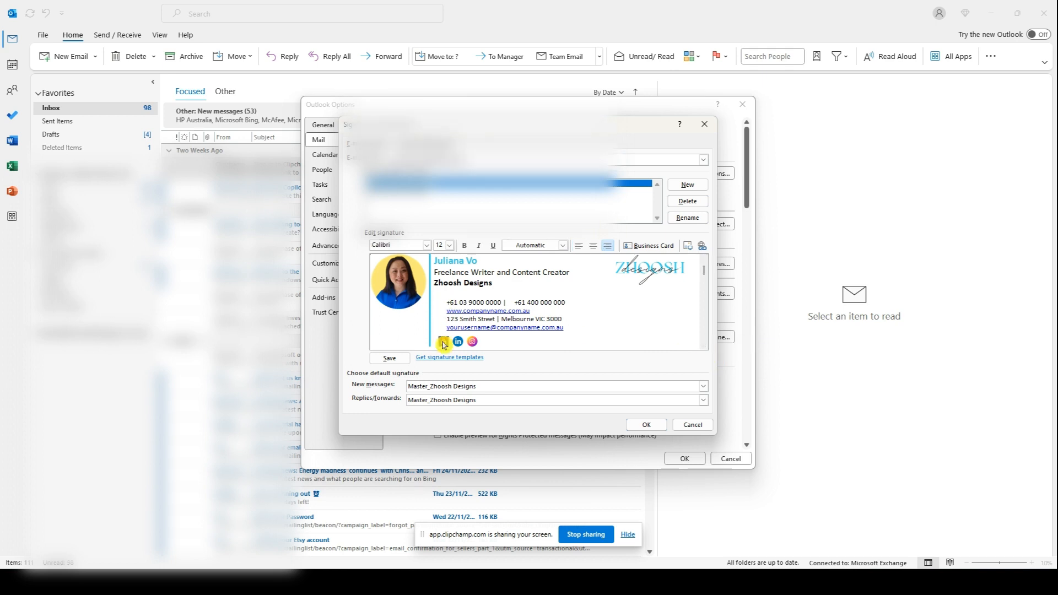
{"action": "left_click", "coordinate": [522, 342]}
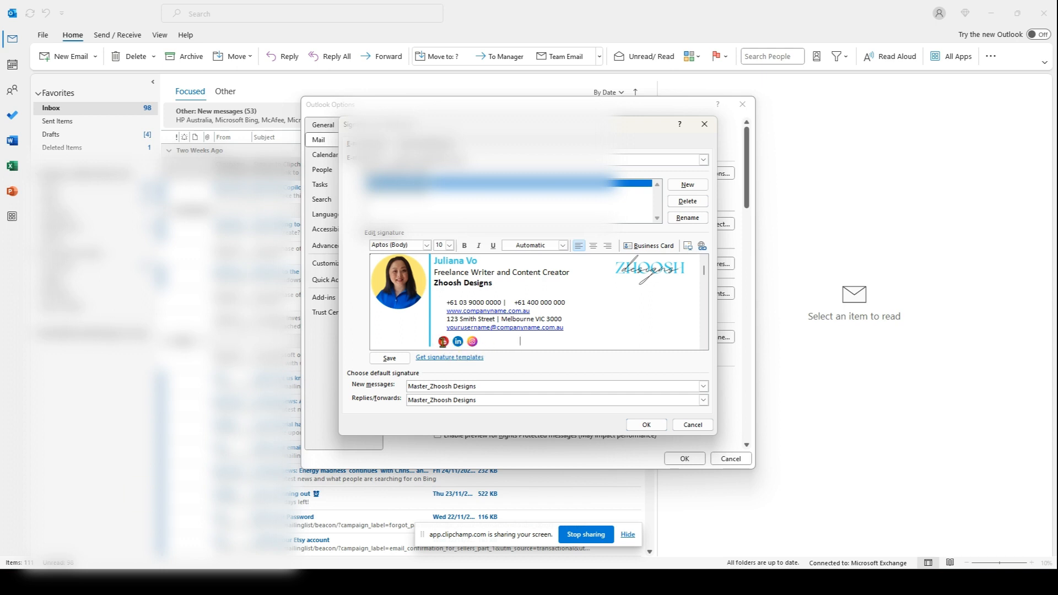
{"action": "left_click", "coordinate": [443, 342]}
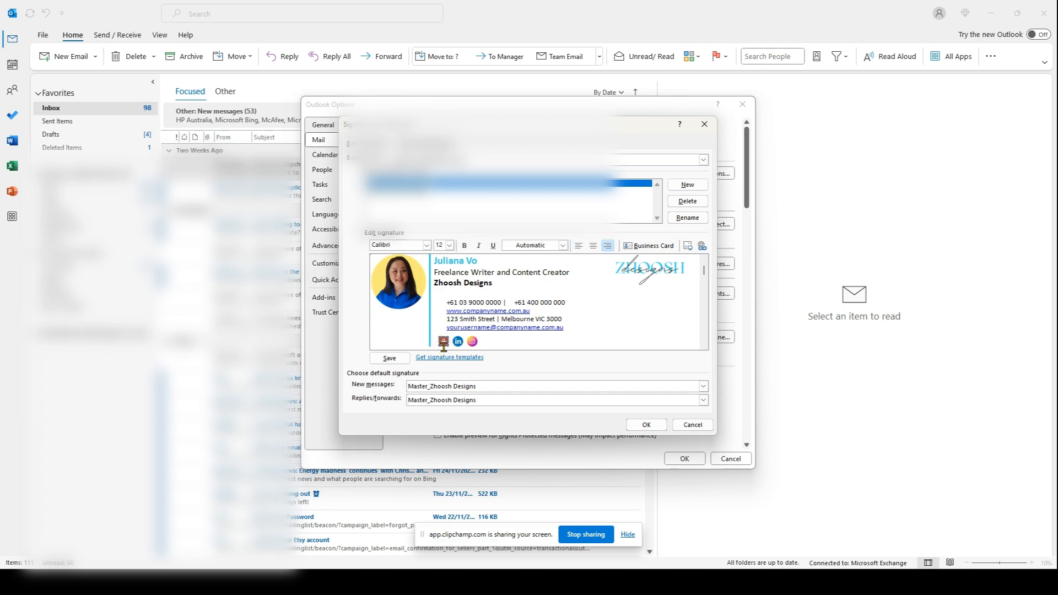
{"action": "left_click", "coordinate": [703, 248]}
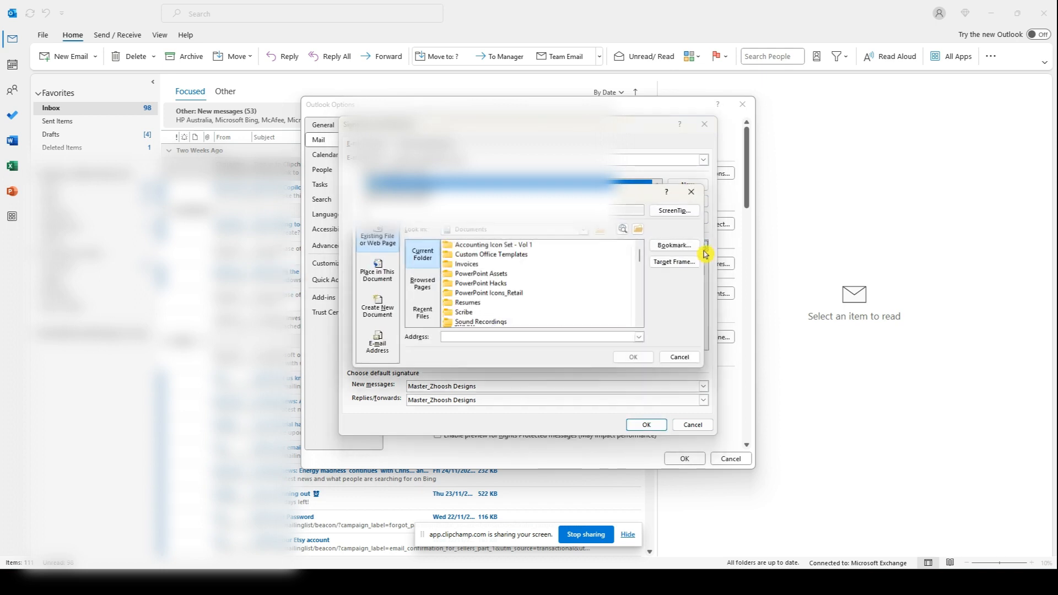
{"action": "type", "text": "https://www.youtube.com/@ZhooshDesigns"}
{"action": "left_click", "coordinate": [628, 357]}
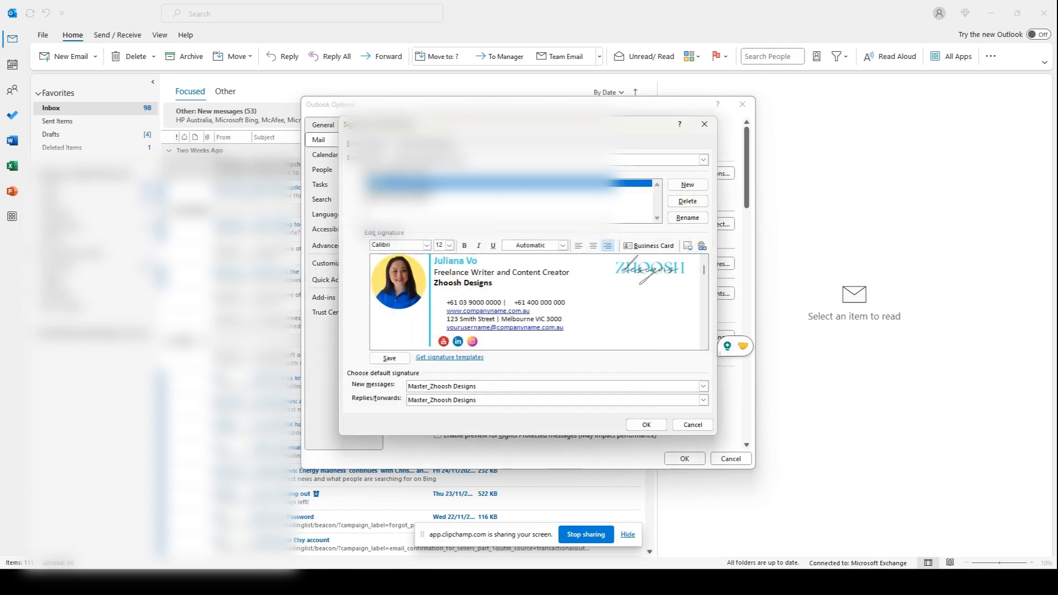
Link the LinkedIn and Instagram icons to their pasted profile addresses.
{"action": "left_click", "coordinate": [459, 342]}
{"action": "key", "text": "ctrl+k"}
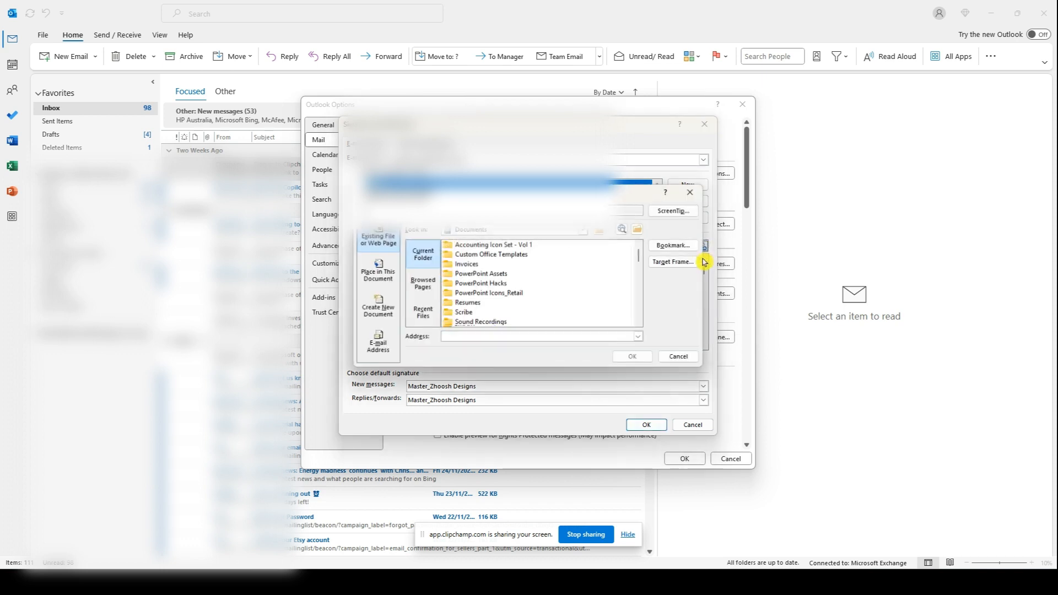
{"action": "left_click", "coordinate": [632, 357]}
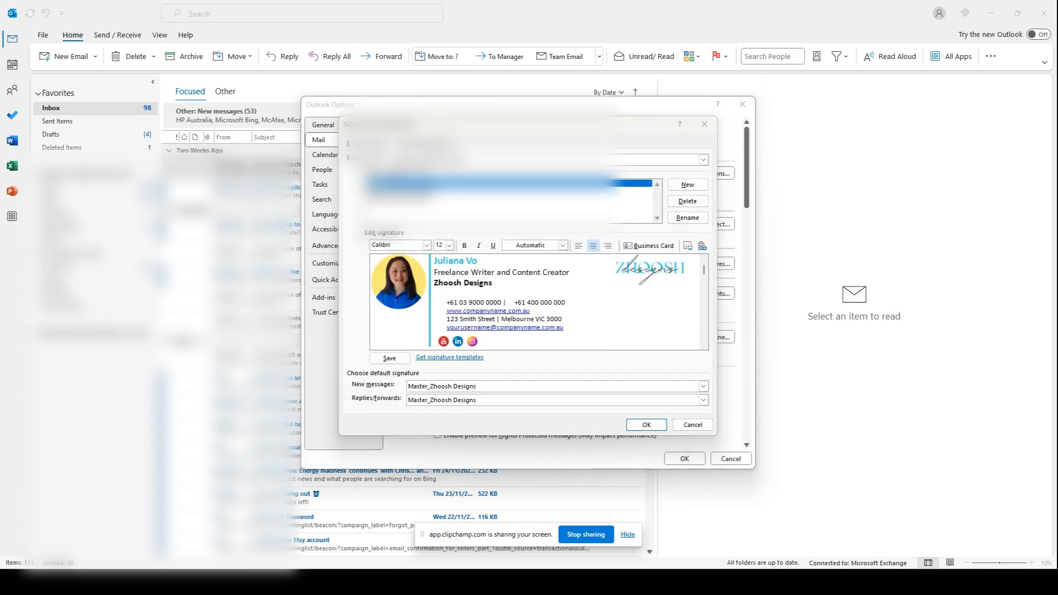
{"action": "left_click", "coordinate": [632, 274]}
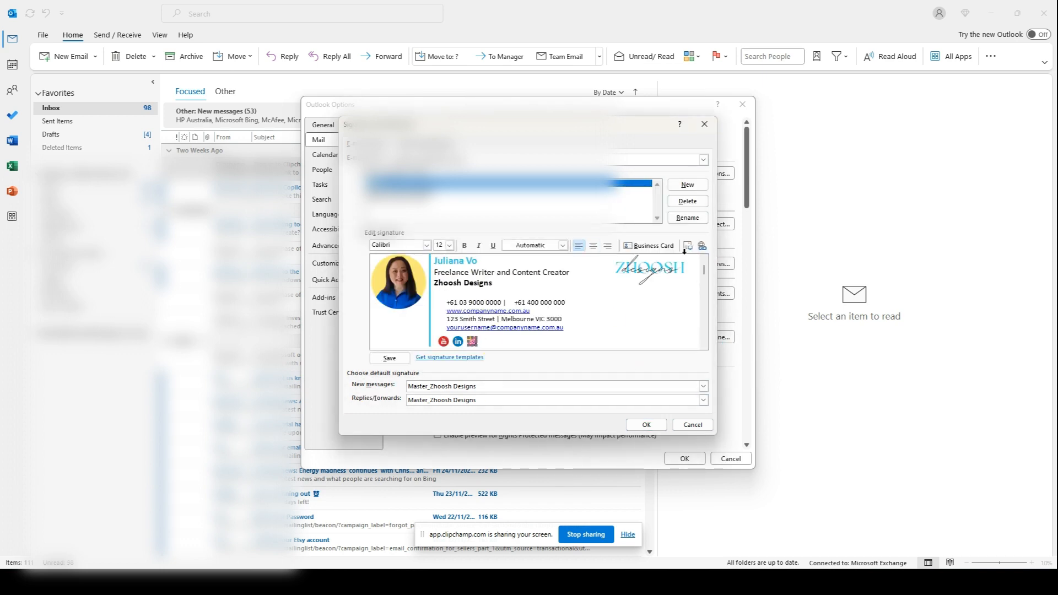
{"action": "key", "text": "ctrl+k"}
{"action": "type", "text": "https://www.instagram.com/zhooshdesigns/"}
{"action": "left_click", "coordinate": [629, 358]}
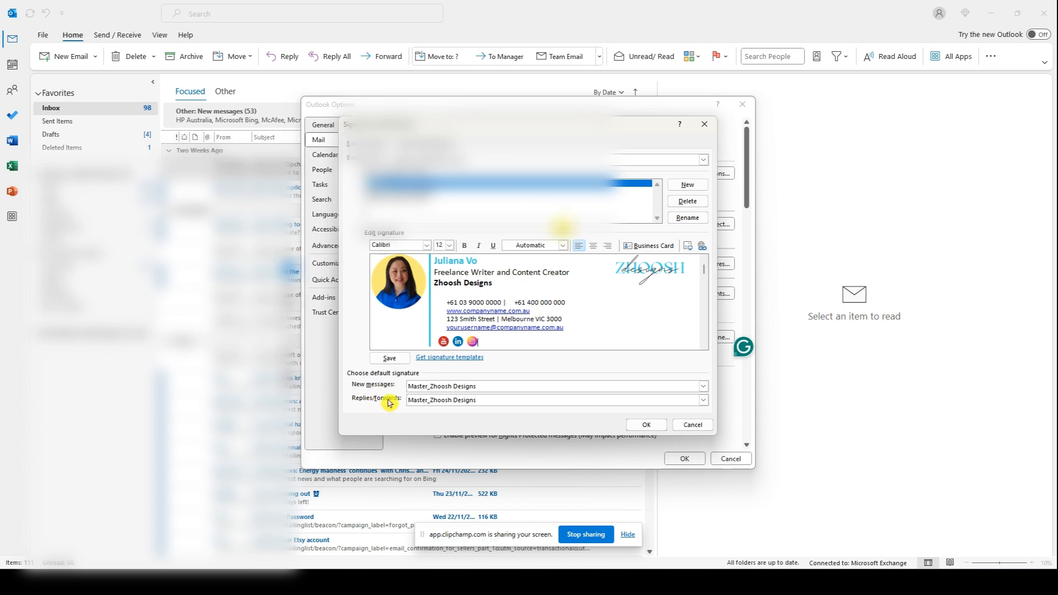
Choose Demo as the default signature for new messages and for replies/forwards.
{"action": "left_click", "coordinate": [460, 388]}
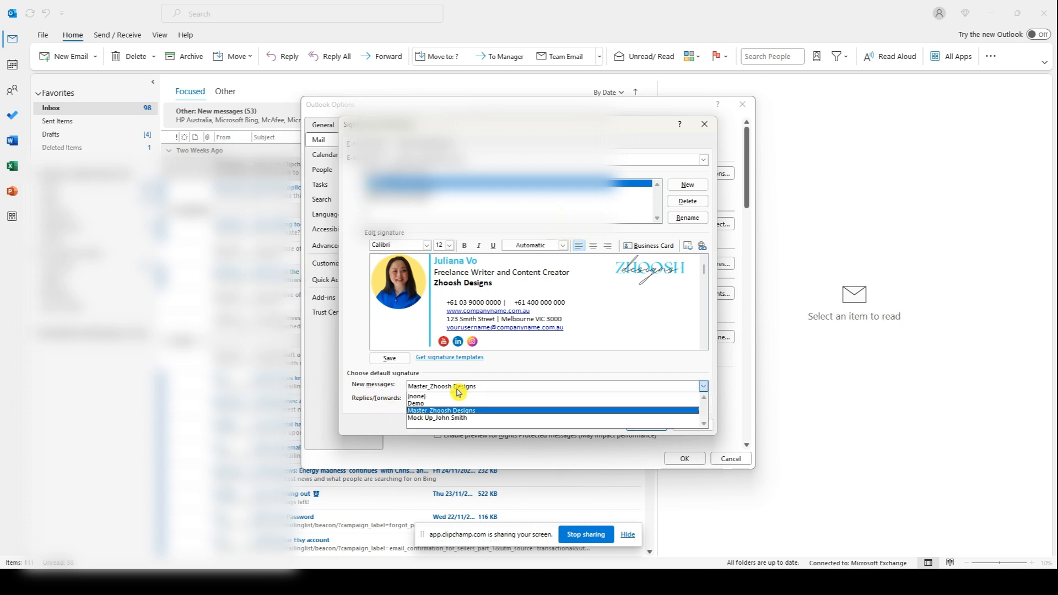
{"action": "left_click", "coordinate": [446, 405]}
{"action": "left_click", "coordinate": [446, 406]}
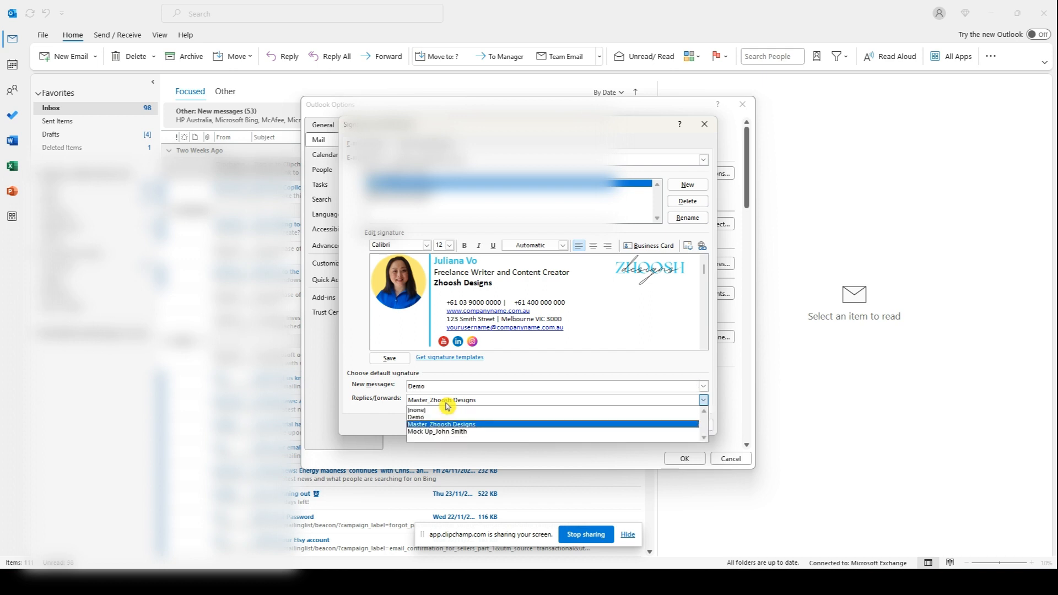
{"action": "left_click", "coordinate": [447, 418]}
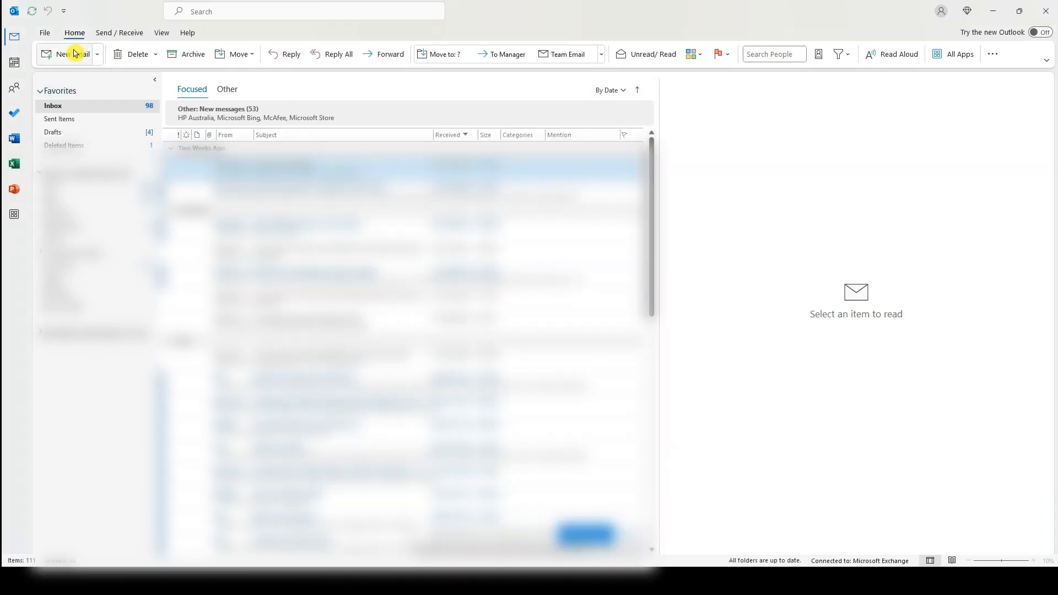
Start a new email to confirm the 'Regards,' Demo signature appears, then open File's Info page.
{"action": "left_click", "coordinate": [70, 55]}
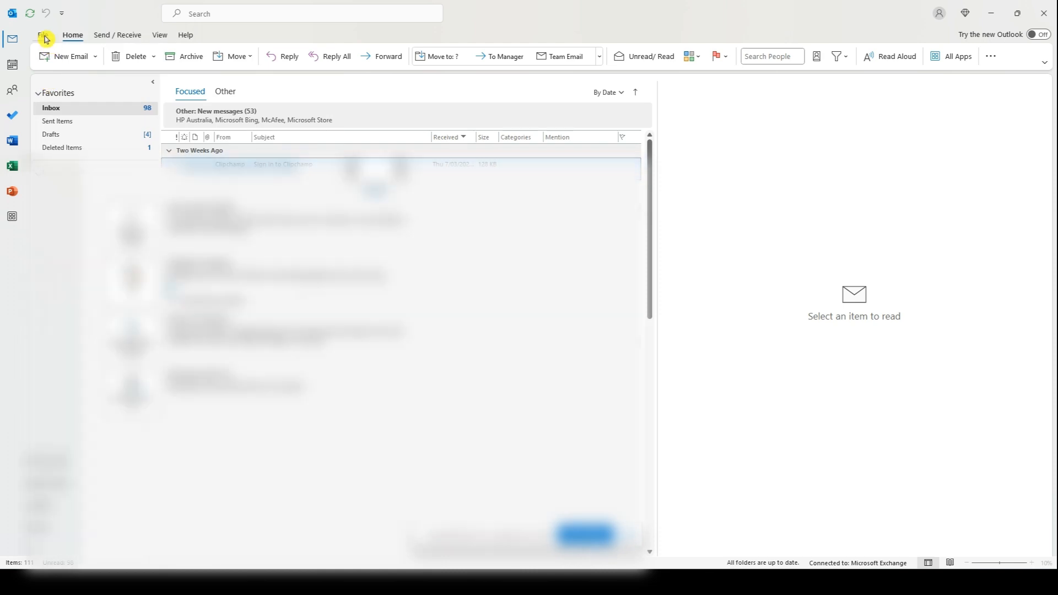
{"action": "left_click", "coordinate": [44, 37]}
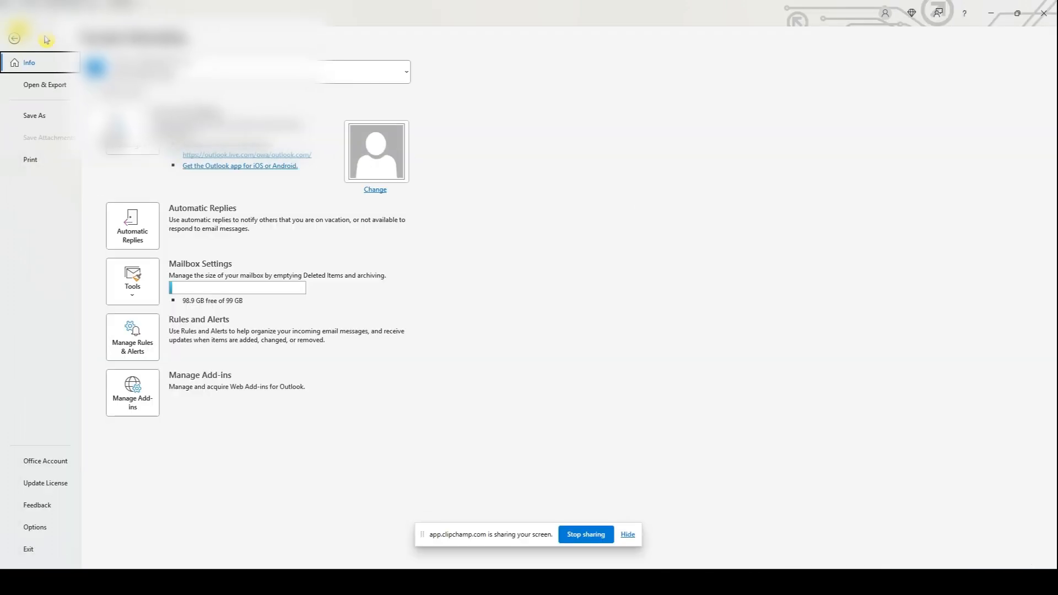
Set Outlook's Office Theme to Black under Office Account.
{"action": "left_click", "coordinate": [47, 462]}
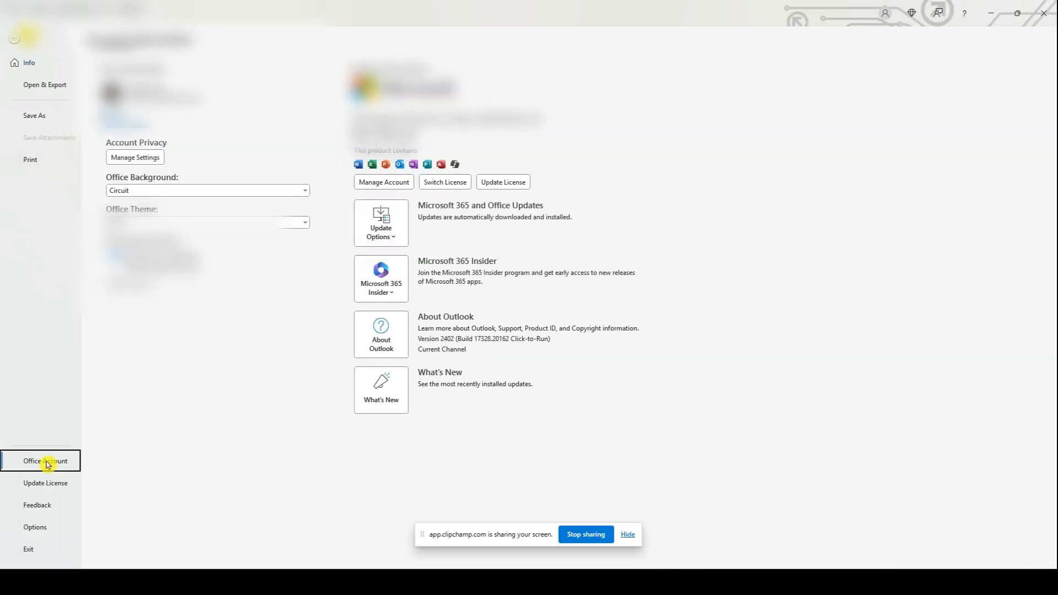
{"action": "left_click", "coordinate": [149, 223]}
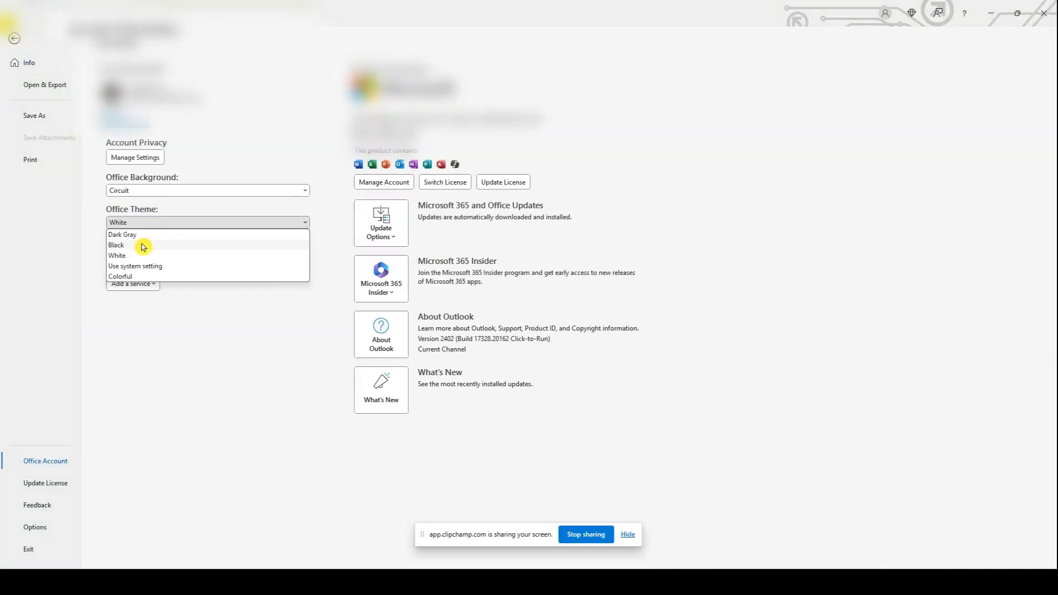
{"action": "left_click", "coordinate": [142, 245]}
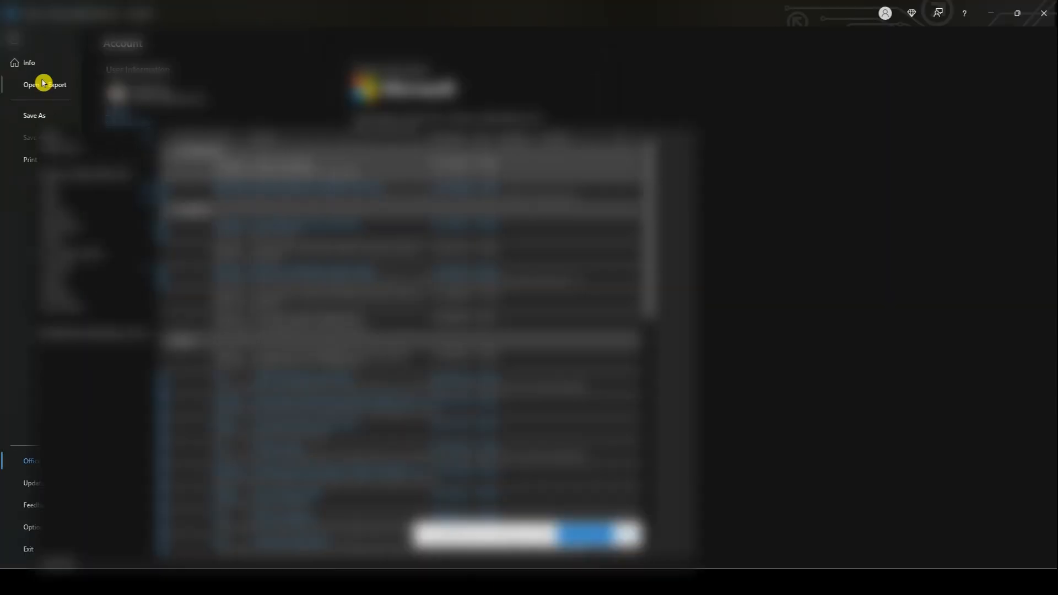
Open an email and test the signature's YouTube and LinkedIn icons in the browser.
{"action": "left_click", "coordinate": [14, 39]}
{"action": "left_click", "coordinate": [55, 55]}
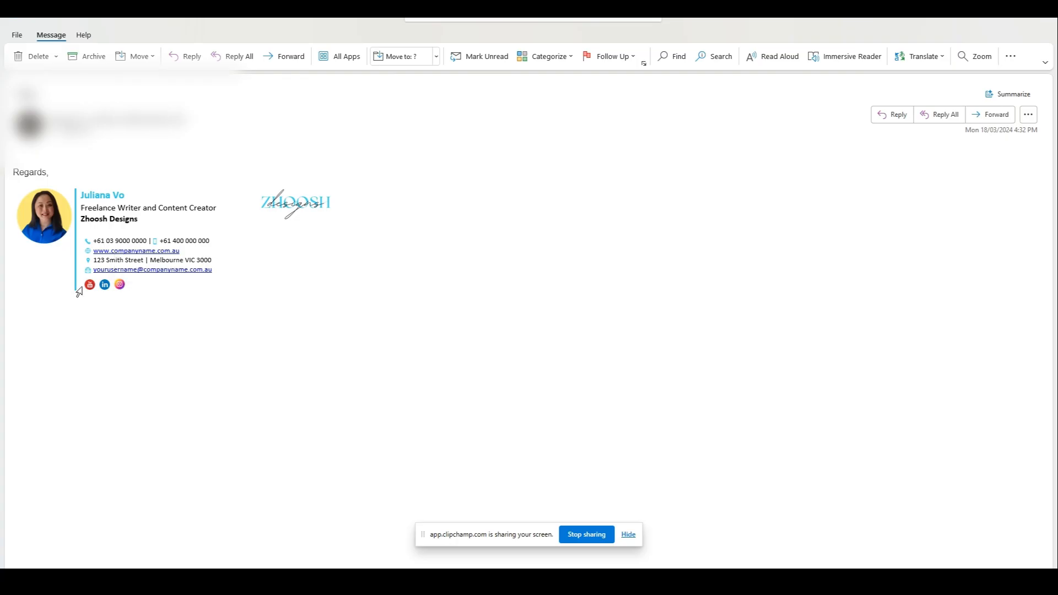
{"action": "left_click", "coordinate": [88, 286]}
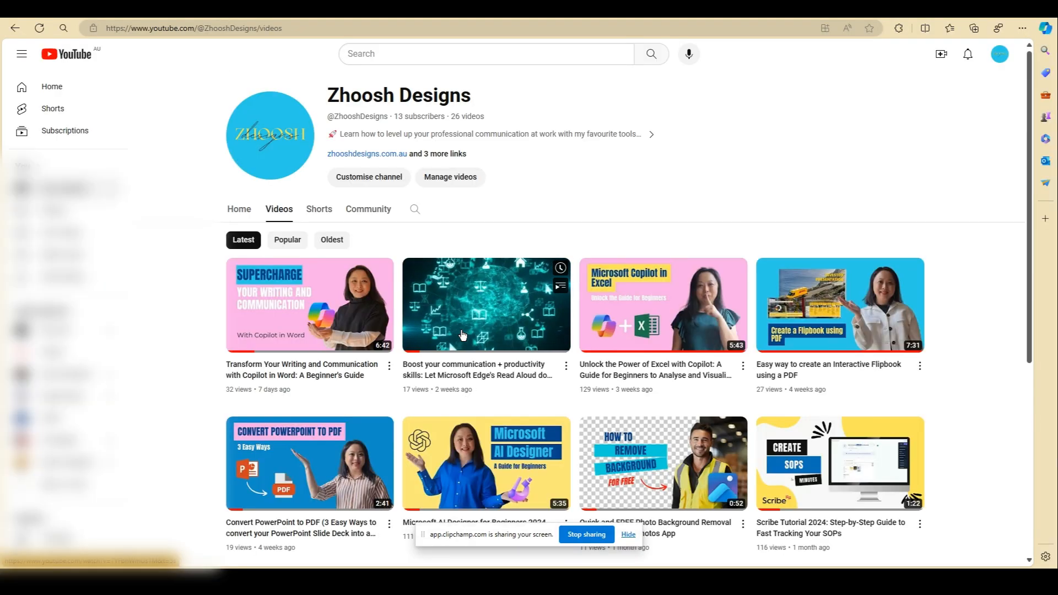
{"action": "key", "text": "alt+Tab"}
{"action": "left_click", "coordinate": [108, 289]}
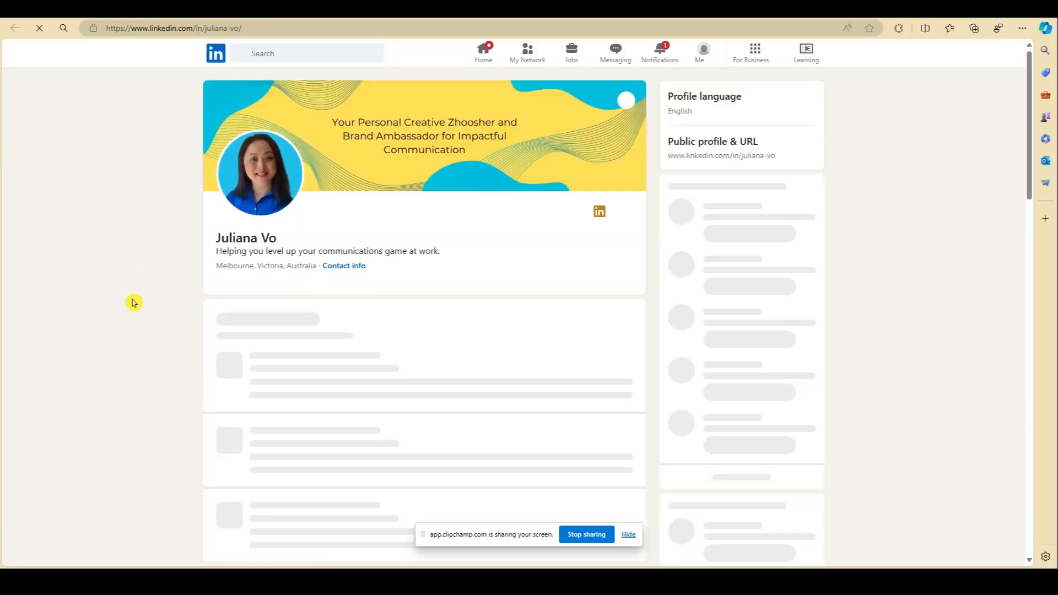